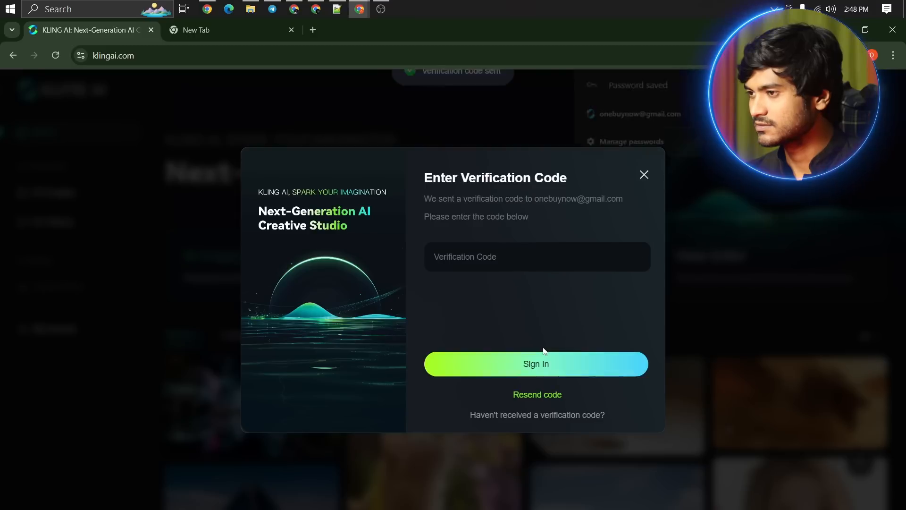
Copy the verification code from the KlingAI Account Verification email in Gmail, enter it in the KLING AI verification field and sign in
left_click(473, 247)
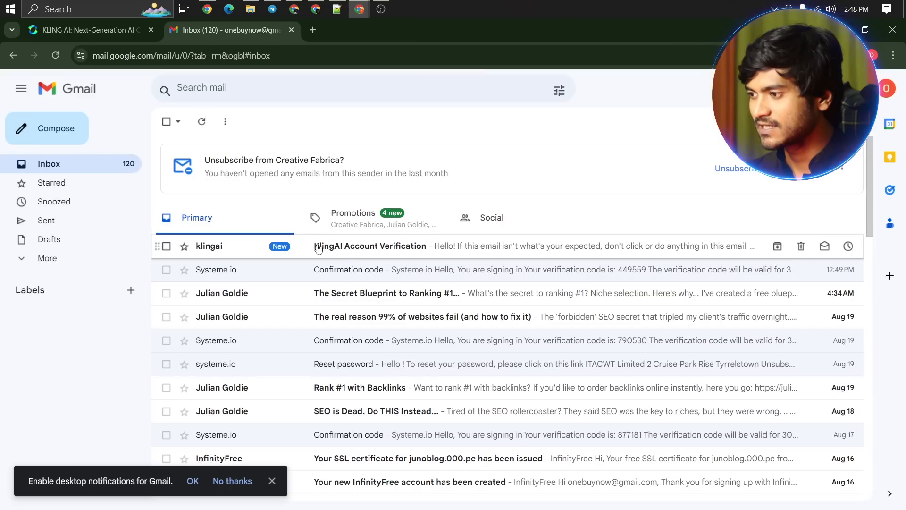
left_click(319, 249)
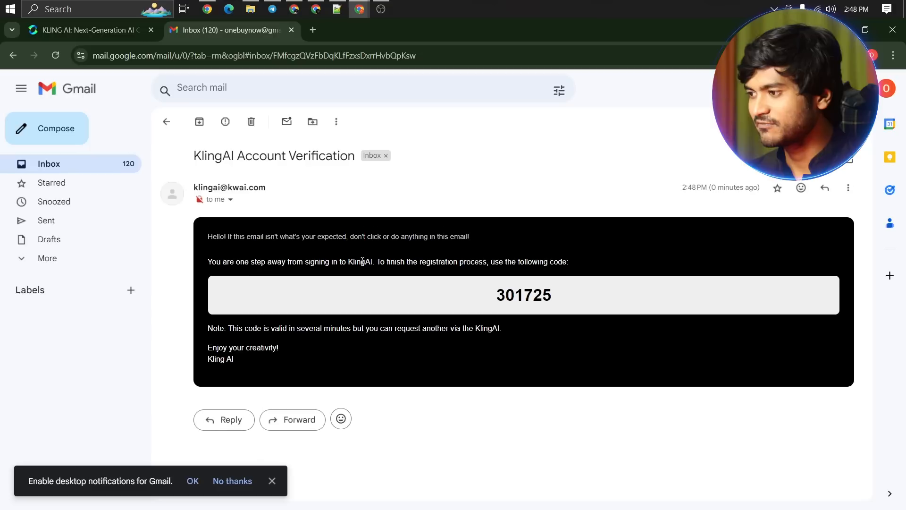
double_click(538, 293)
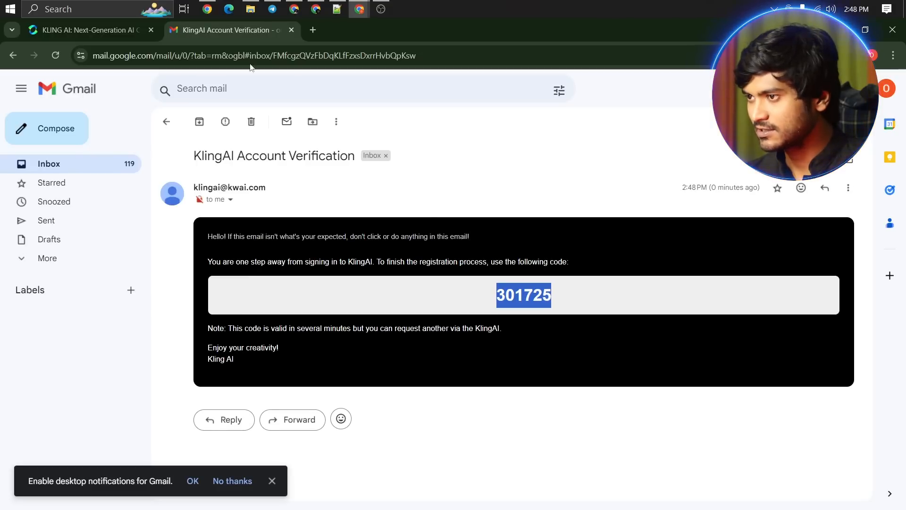
key("ctrl+c")
left_click(90, 29)
key("ctrl+v")
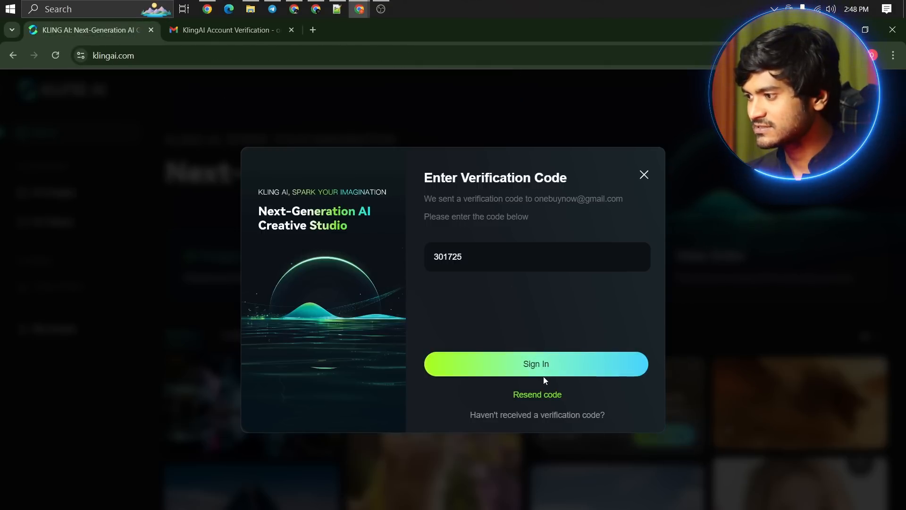
left_click(542, 373)
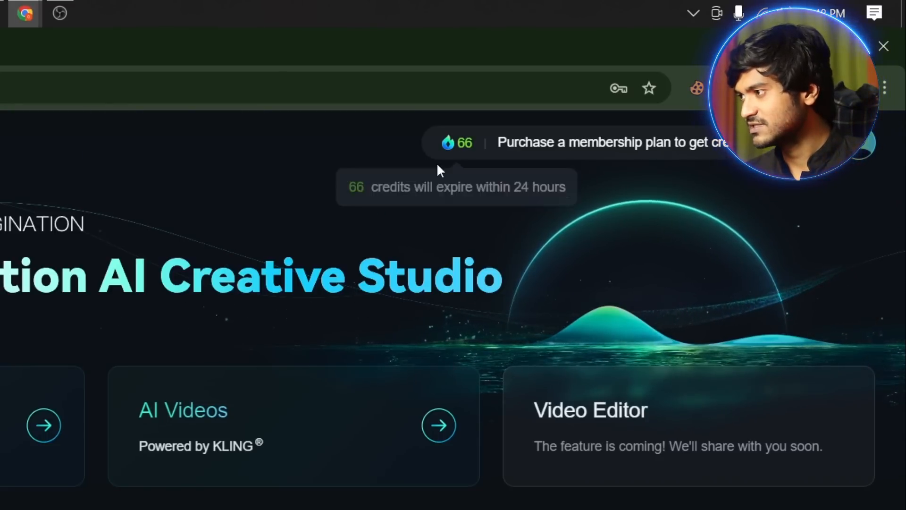
Open the AI Videos generator from the KLING AI home page
mouse_move(462, 150)
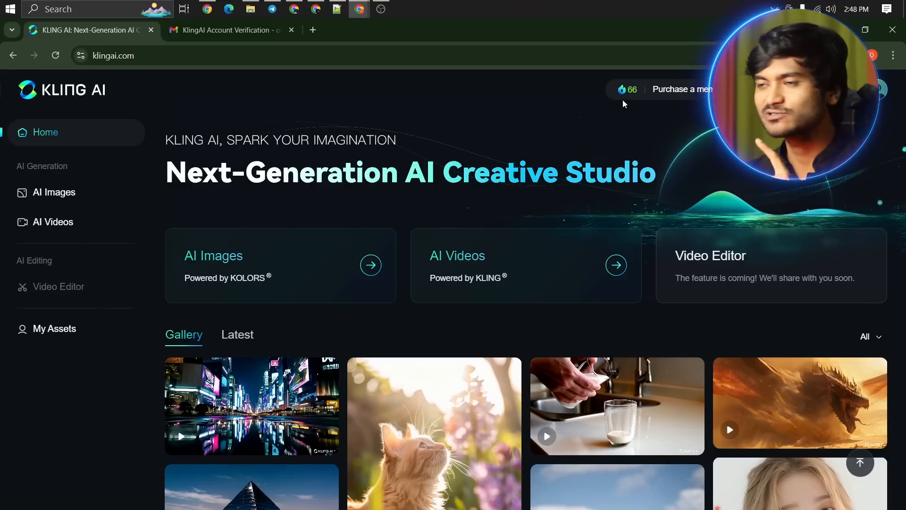
scroll(352, 279, "down", 3)
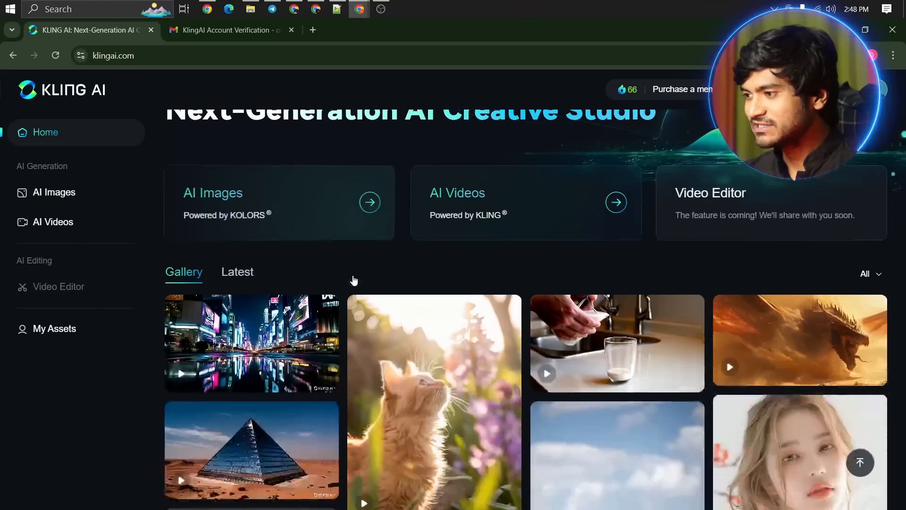
scroll(448, 243, "up", 3)
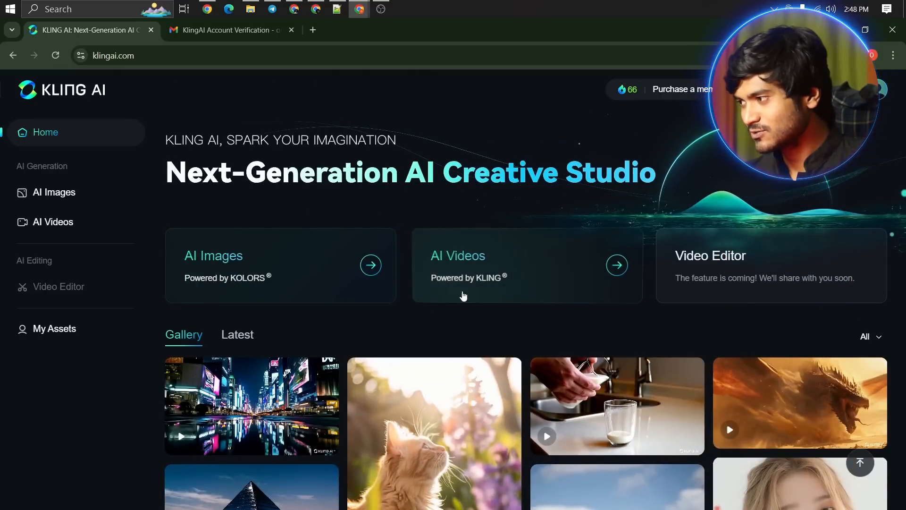
scroll(712, 271, "down", 3)
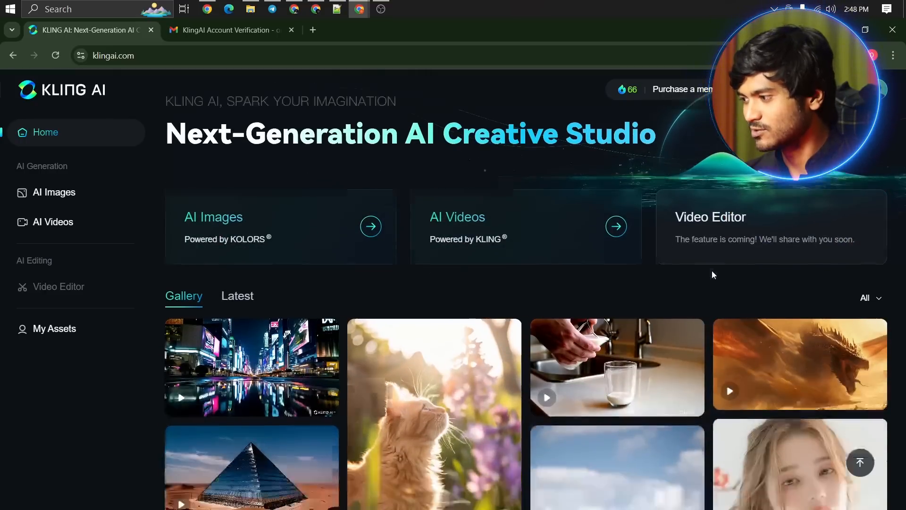
scroll(528, 274, "up", 3)
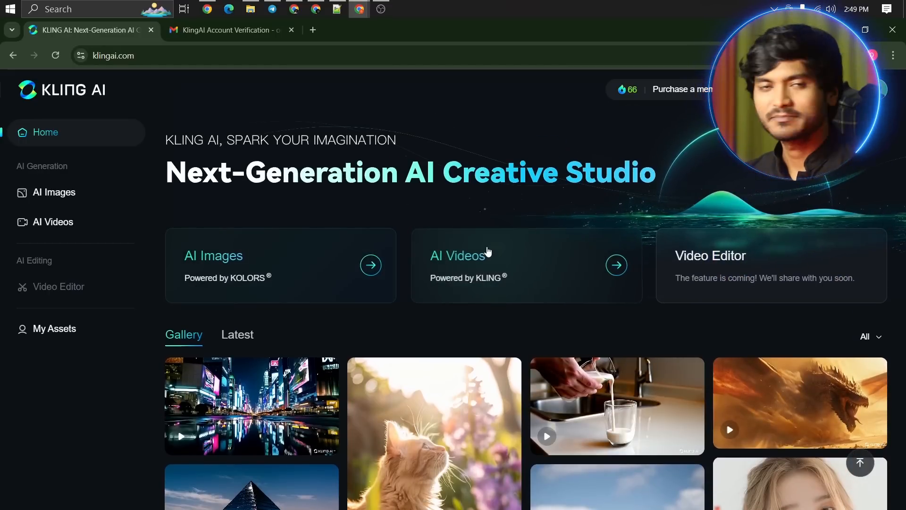
left_click(495, 266)
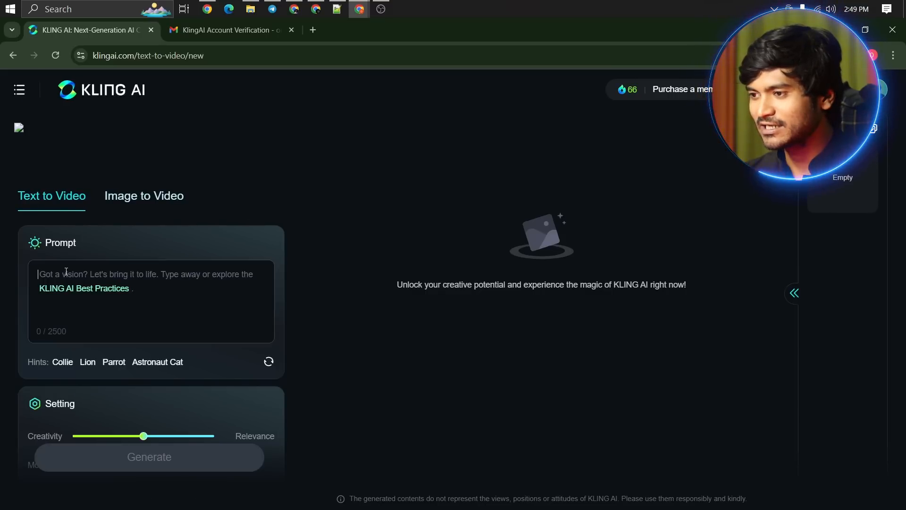
left_click(119, 283)
type("gagggg")
scroll(122, 278, "down", 6)
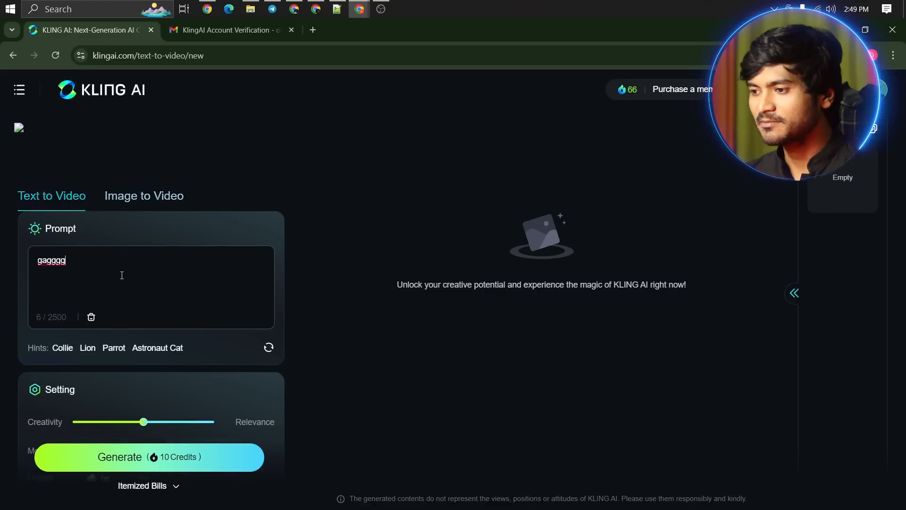
scroll(148, 301, "up", 6)
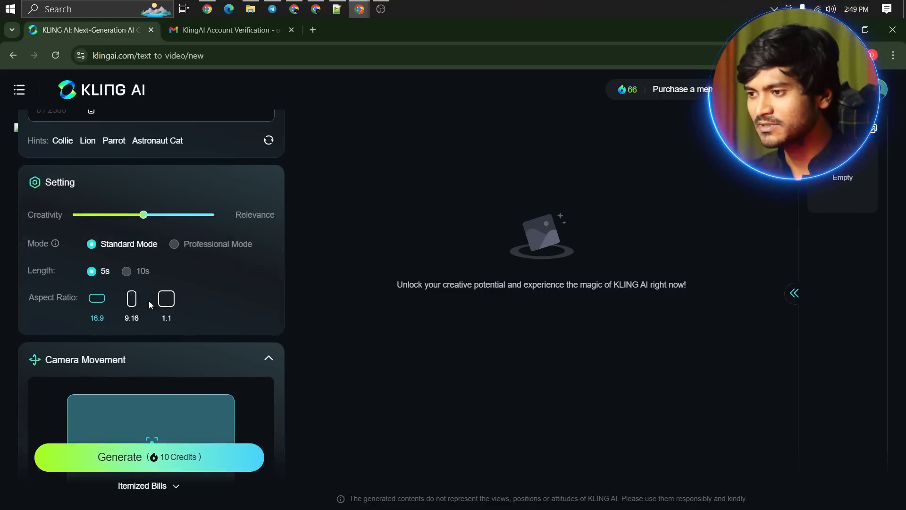
left_click_drag(126, 169, 15, 157)
key("BackSpace")
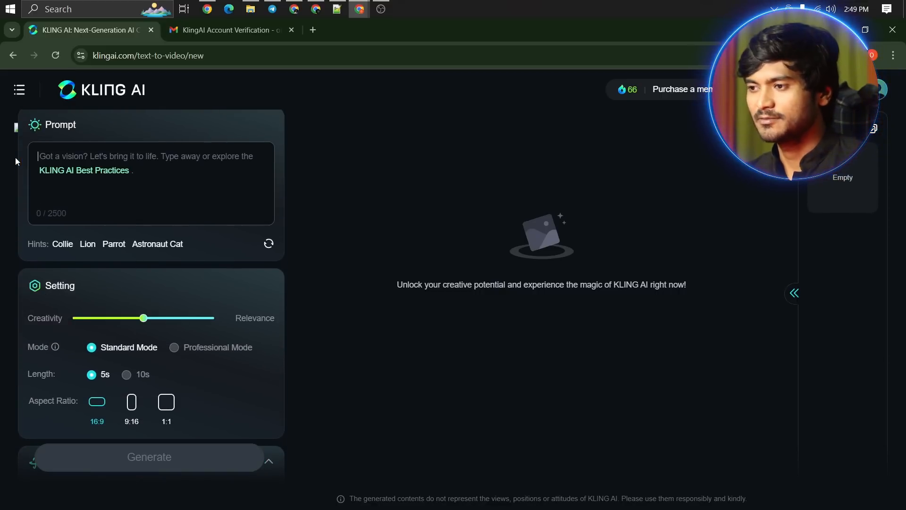
Switch to Image to Video and upload image_fx_ (2).jpg from the Downloads folder as the source image
left_click(128, 204)
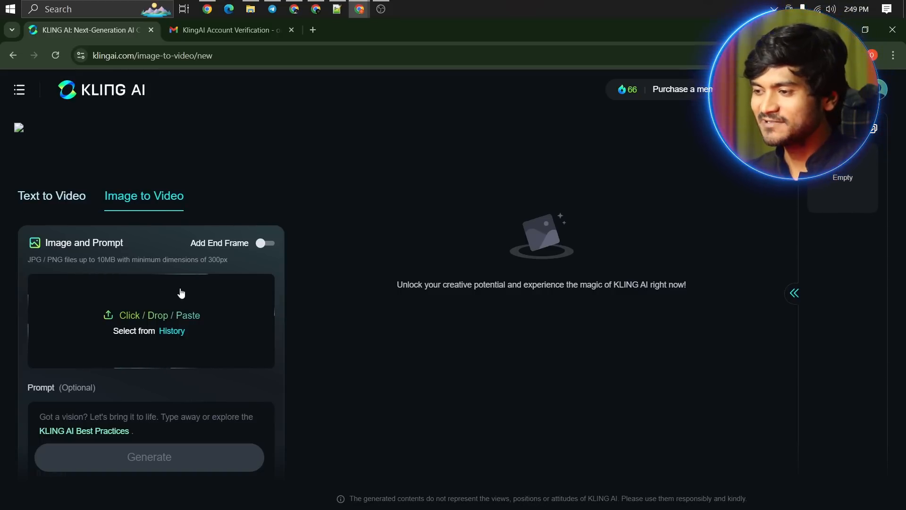
left_click(139, 317)
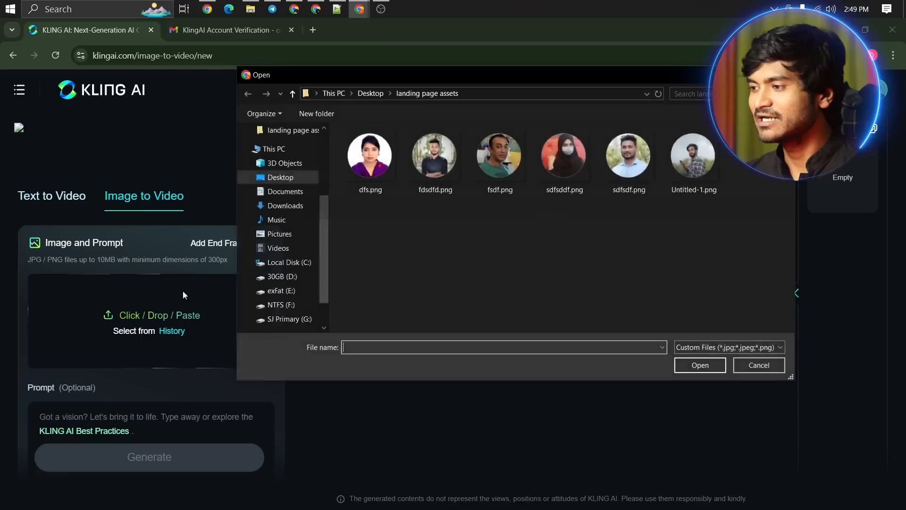
left_click(285, 205)
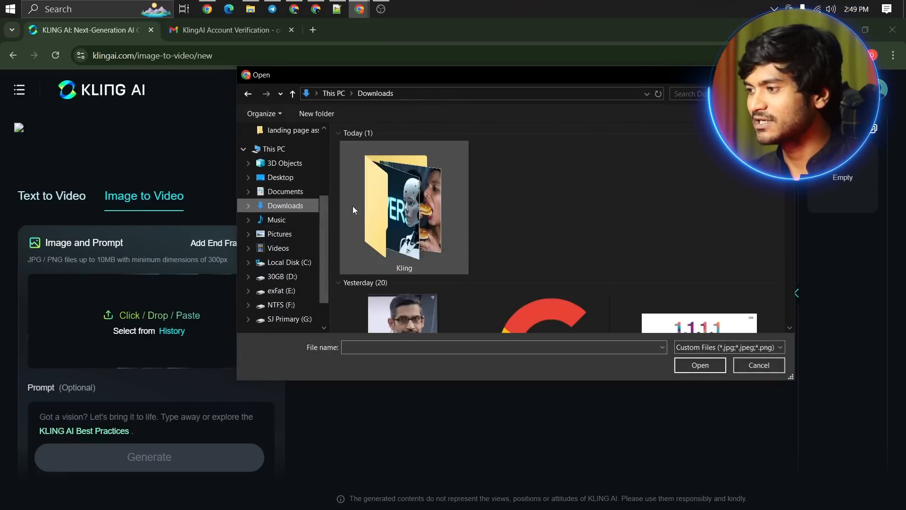
scroll(405, 213, "down", 3)
scroll(404, 213, "down", 4)
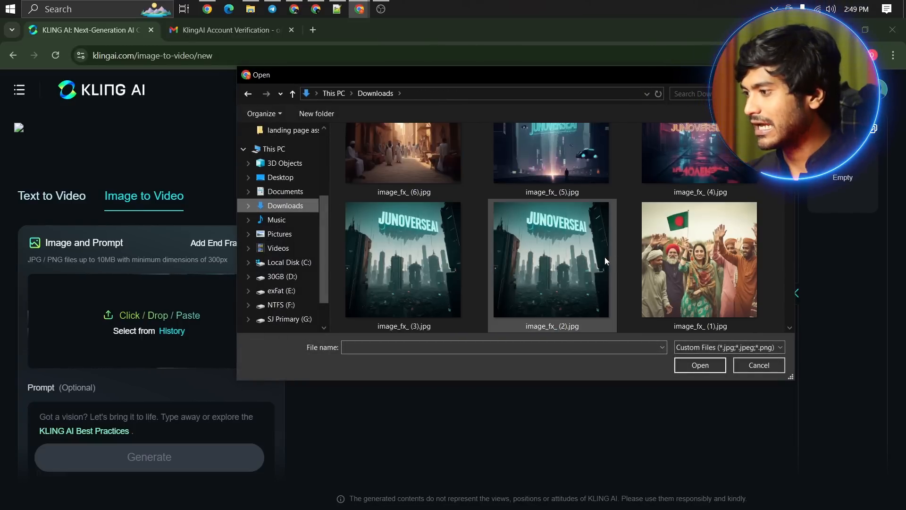
double_click(559, 256)
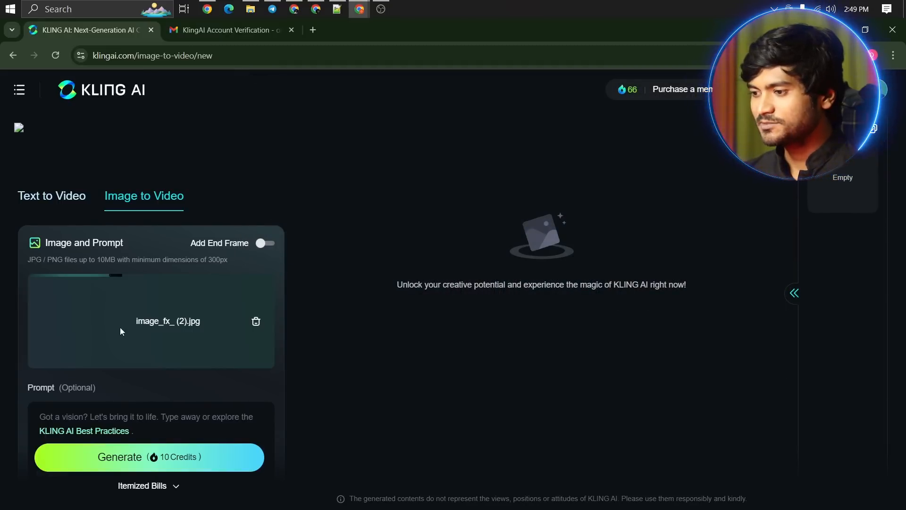
Enter the prompt "a futuristic city with a floating text going upward" for the uploaded image, correcting the spelling of "upward"
scroll(120, 327, "down", 1)
left_click(137, 360)
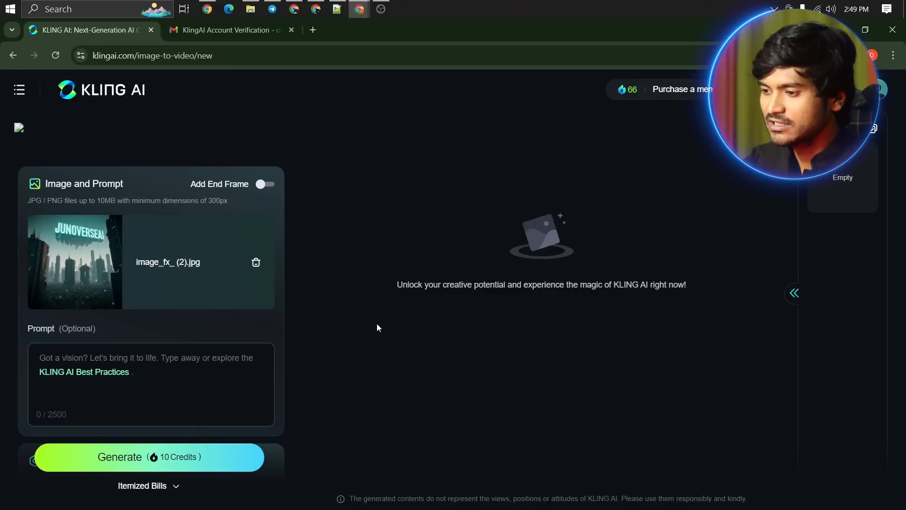
key("ctrl+v")
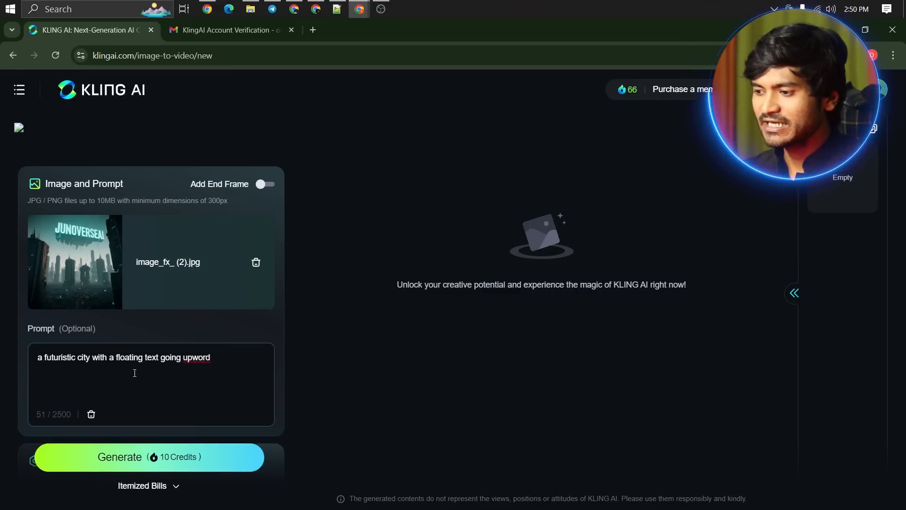
scroll(135, 373, "down", 1)
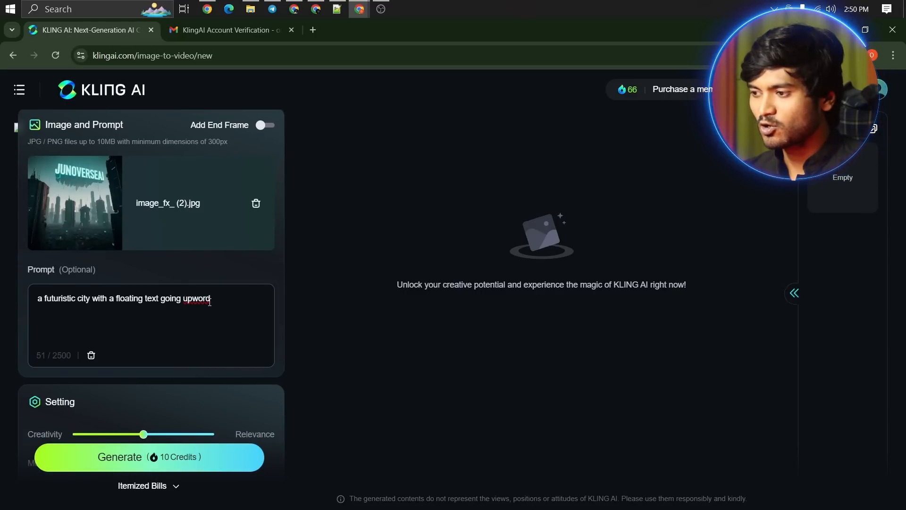
right_click(204, 301)
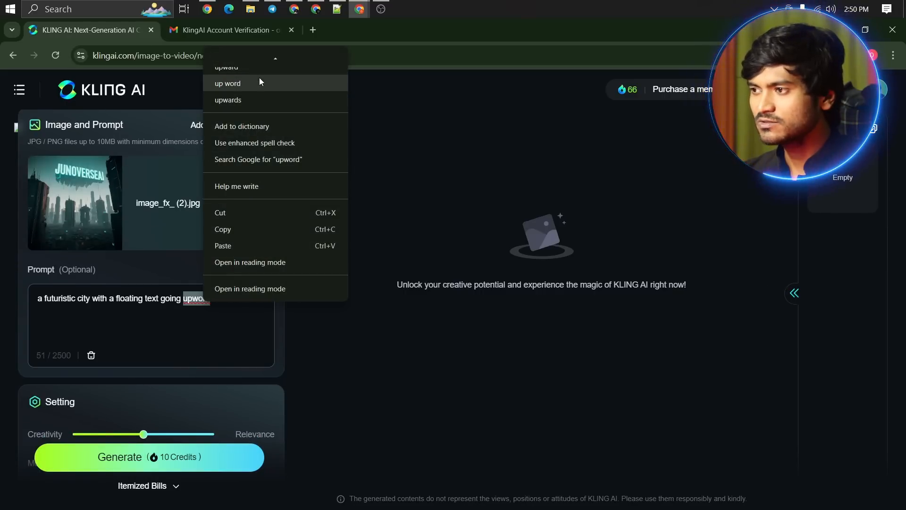
left_click(259, 59)
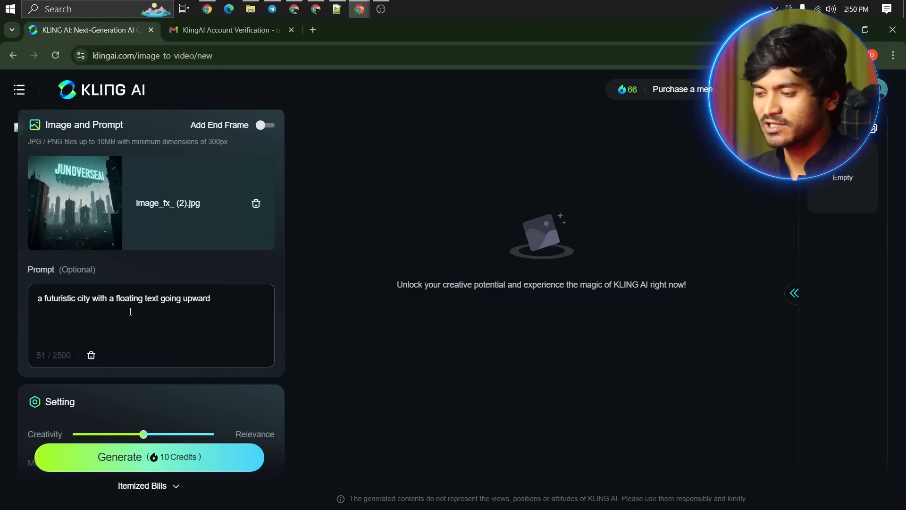
Try the Creativity–Relevance setting at 0.2 and at 1, and return it to the midpoint
scroll(129, 314, "down", 2)
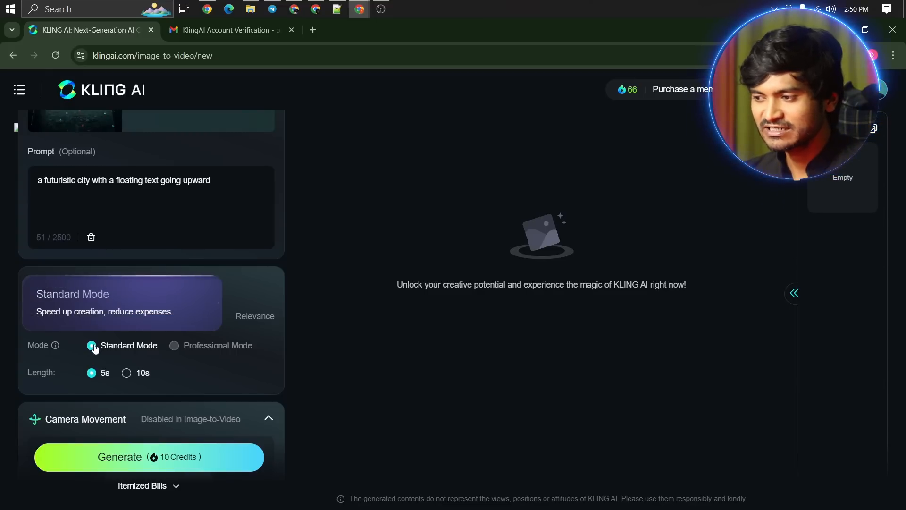
mouse_move(181, 346)
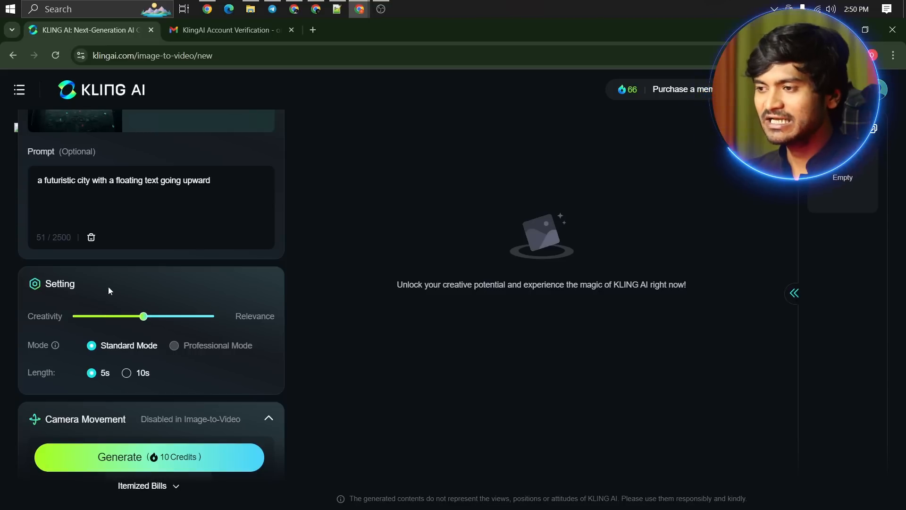
left_click_drag(143, 317, 102, 317)
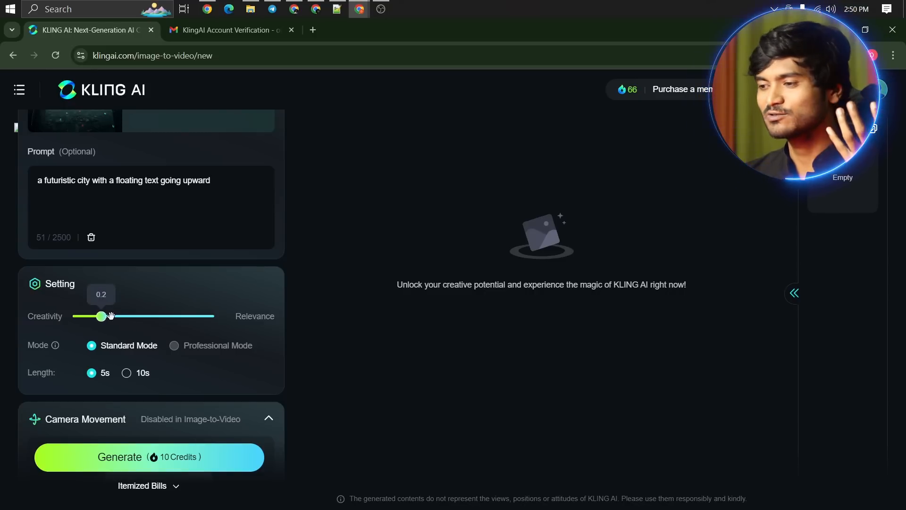
left_click_drag(110, 315, 237, 392)
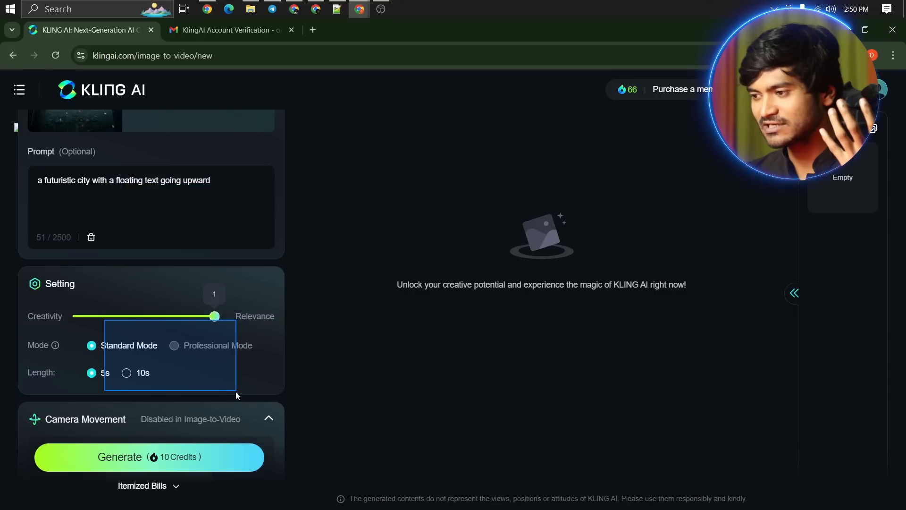
scroll(99, 269, "up", 3)
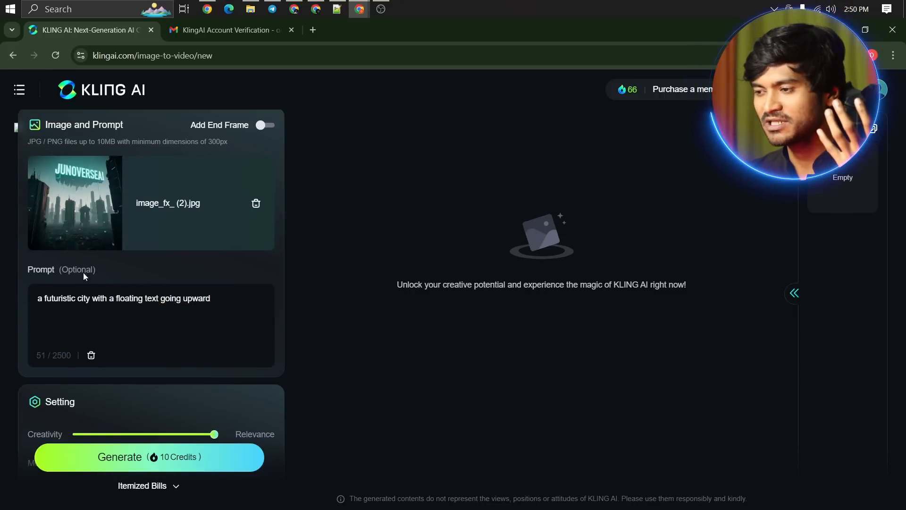
scroll(145, 313, "down", 1)
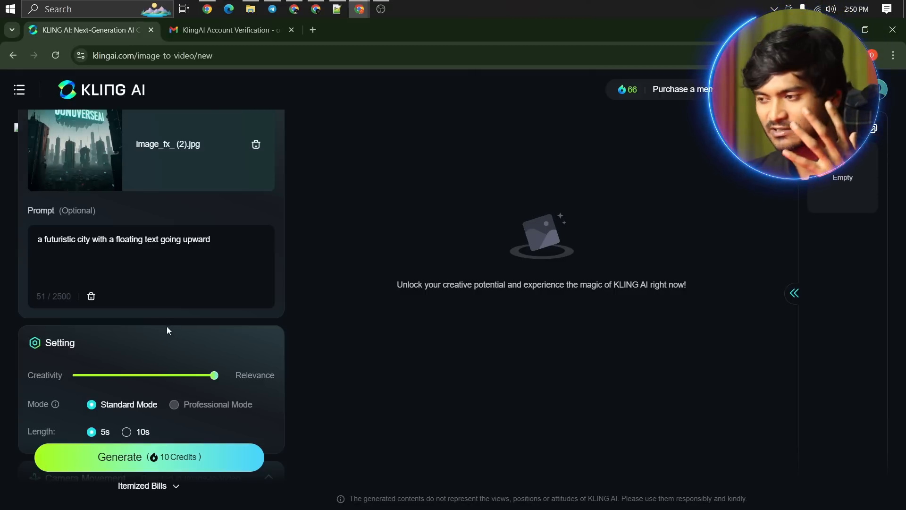
left_click_drag(205, 372, 136, 376)
Check the camera movement and negative prompt options, and enable adding an end frame to the video
scroll(149, 350, "down", 4)
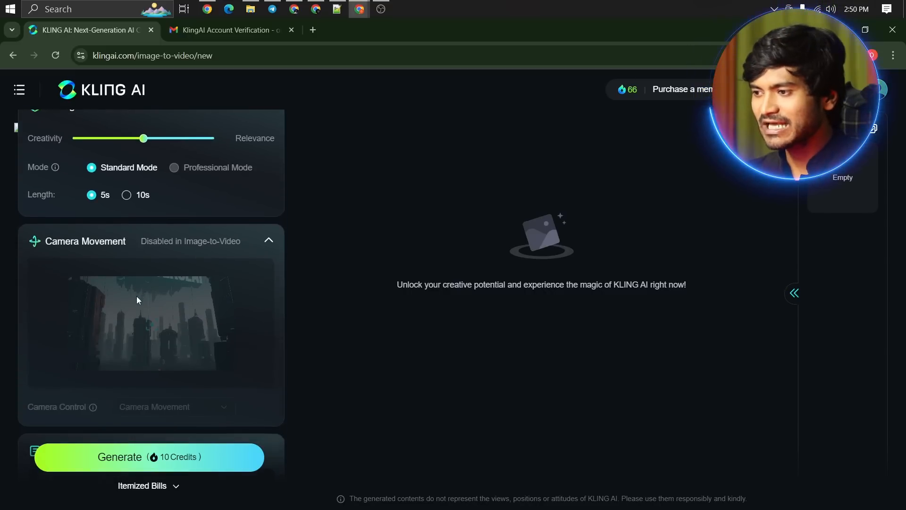
scroll(138, 299, "down", 2)
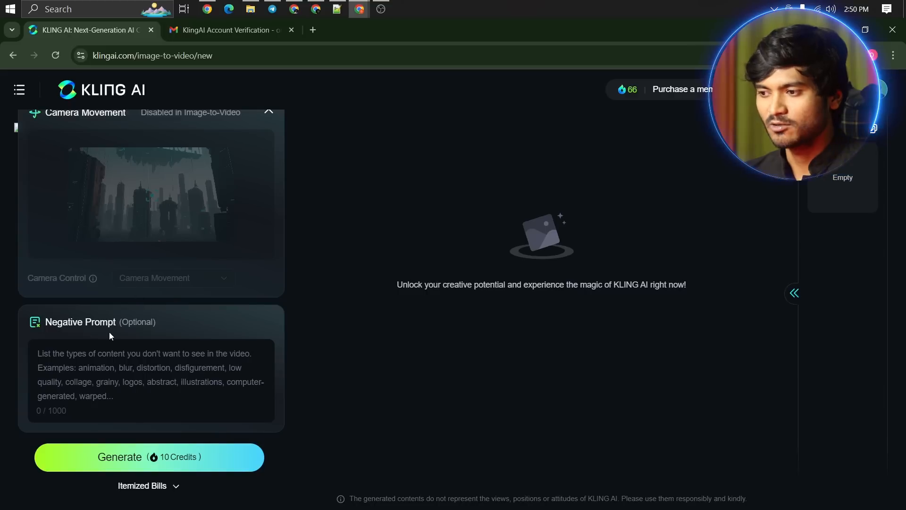
left_click(100, 366)
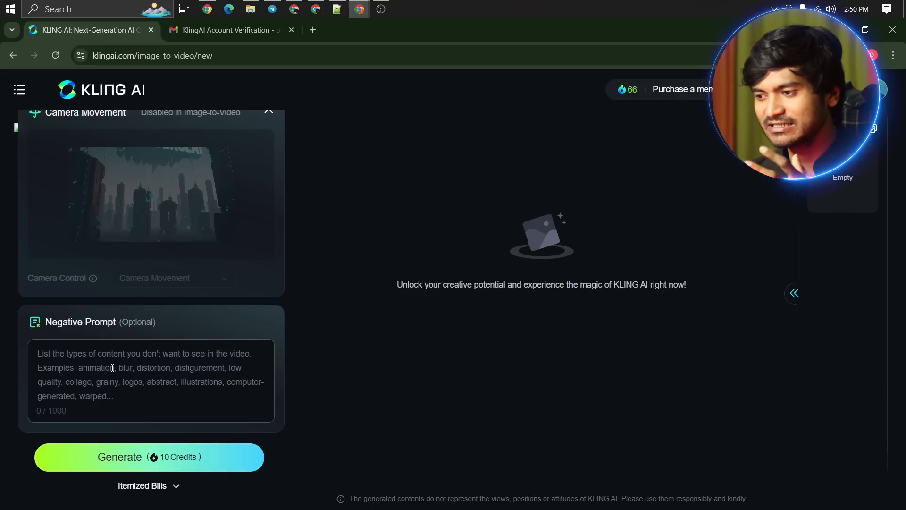
scroll(114, 367, "up", 8)
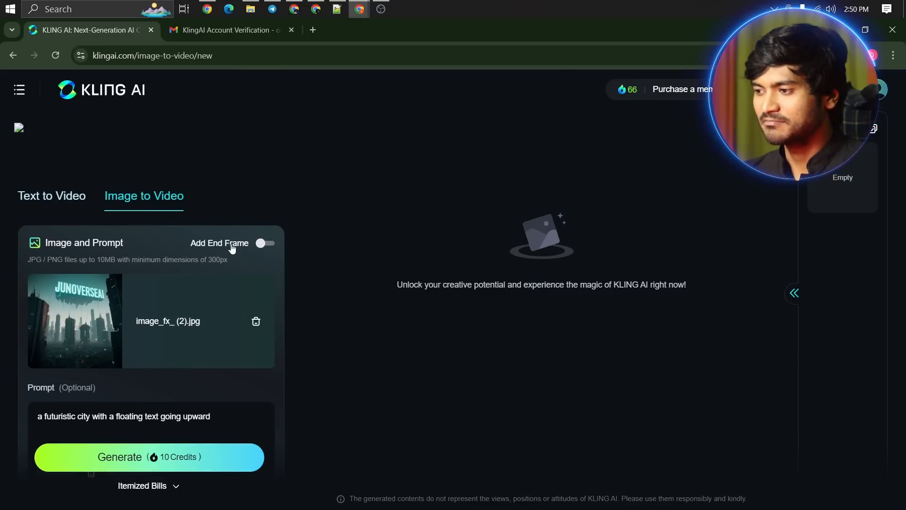
left_click(262, 243)
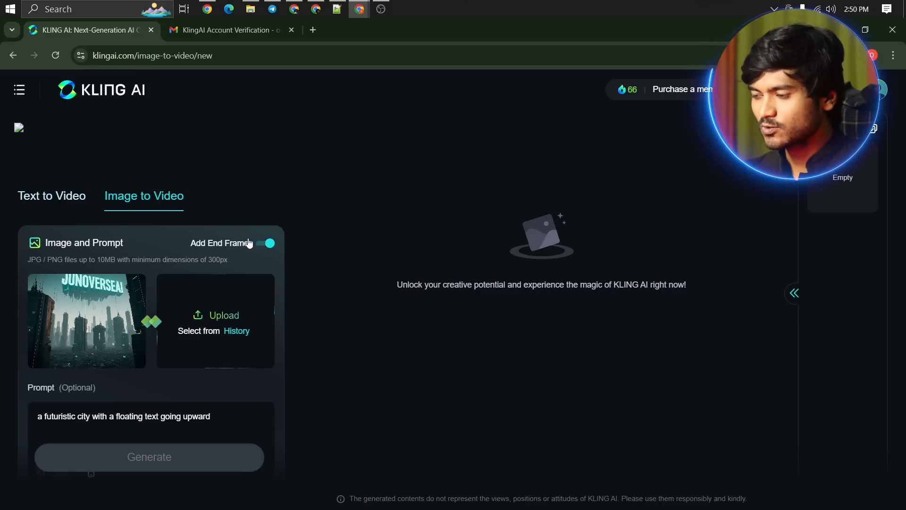
Upload image_fx_ (5).jpg from the Downloads folder as the video's end frame
mouse_move(69, 309)
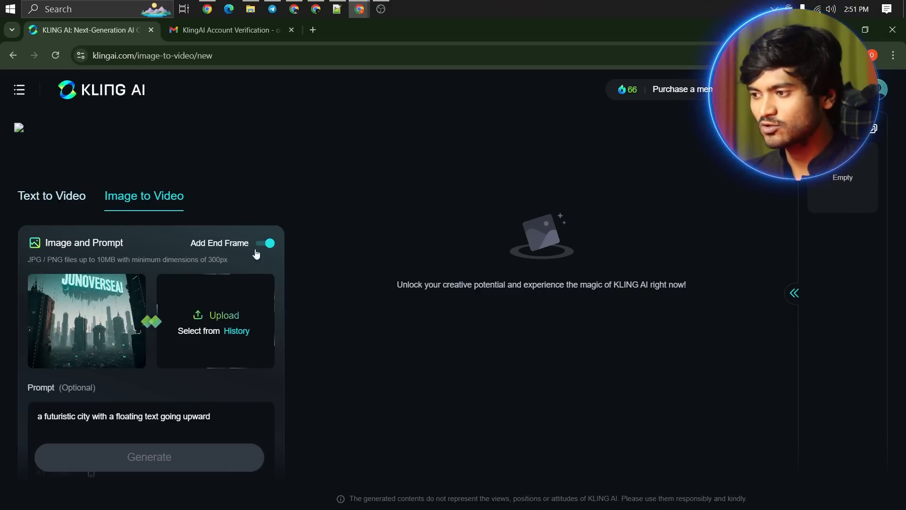
left_click(218, 309)
scroll(494, 264, "down", 5)
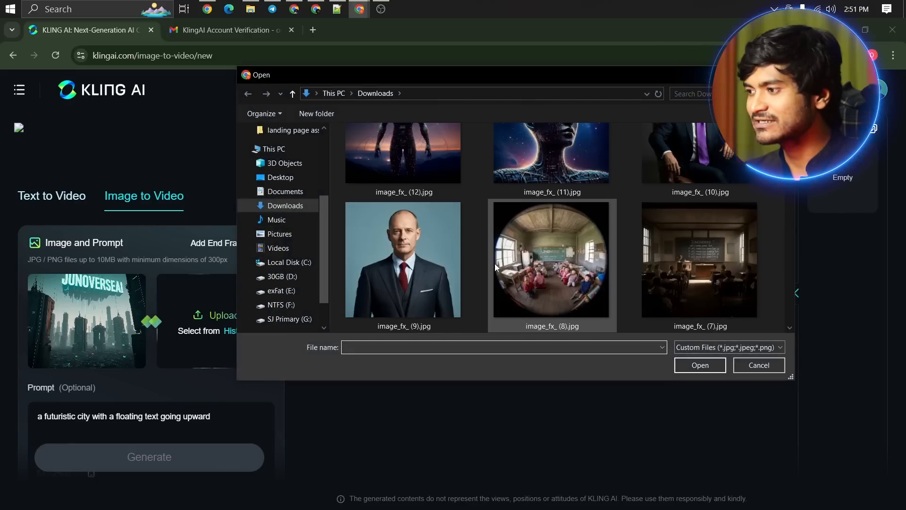
scroll(495, 267, "down", 2)
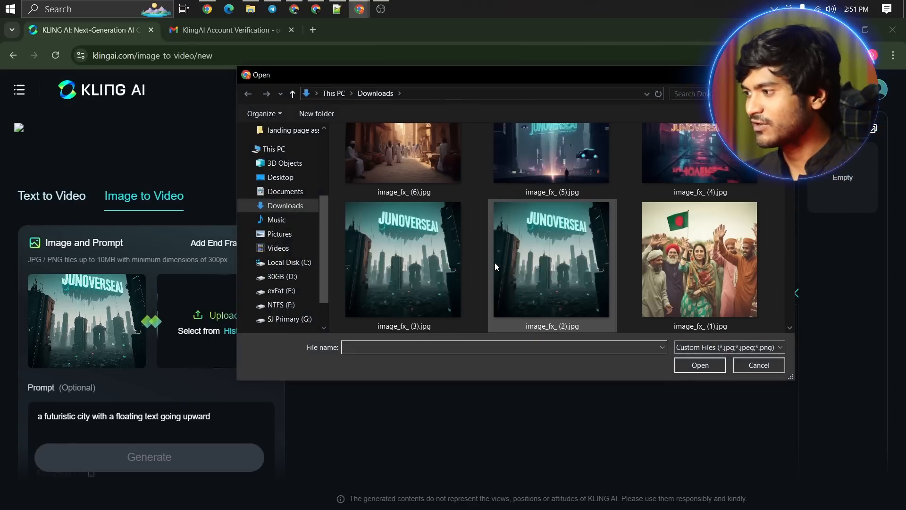
scroll(494, 262, "down", 2)
scroll(495, 262, "up", 4)
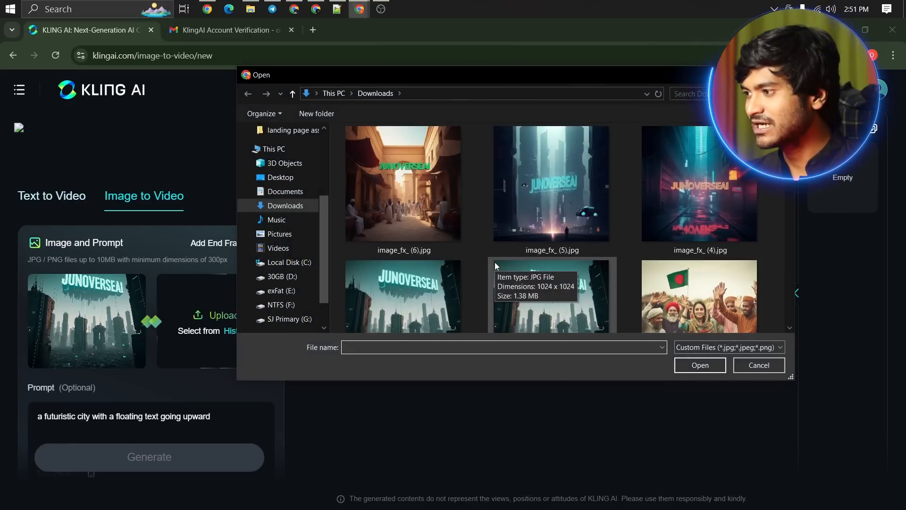
double_click(545, 185)
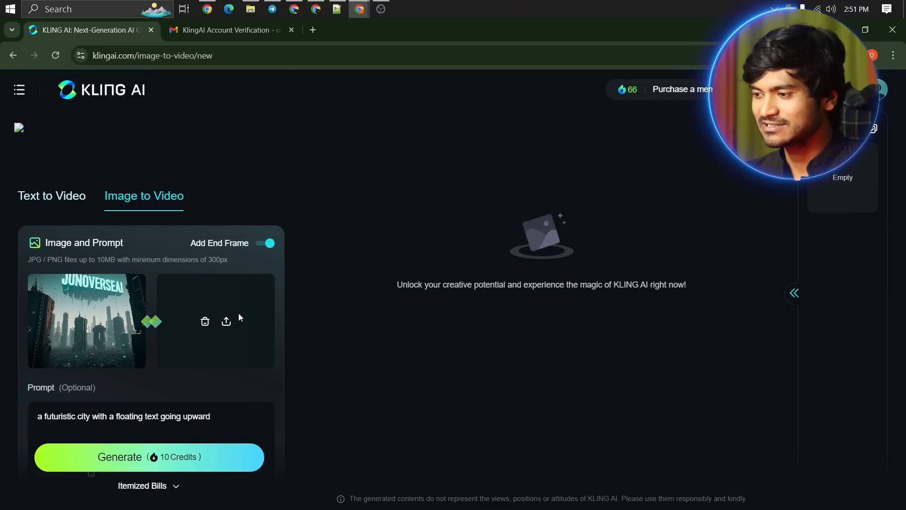
Turn off the end frame option and generate the video from image_fx_ (2).jpg and the entered prompt
left_click(265, 244)
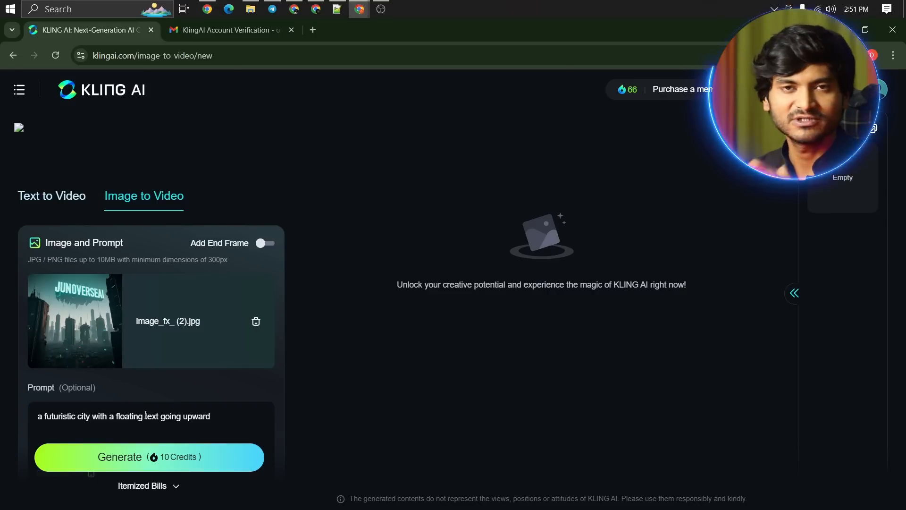
scroll(149, 387, "down", 1)
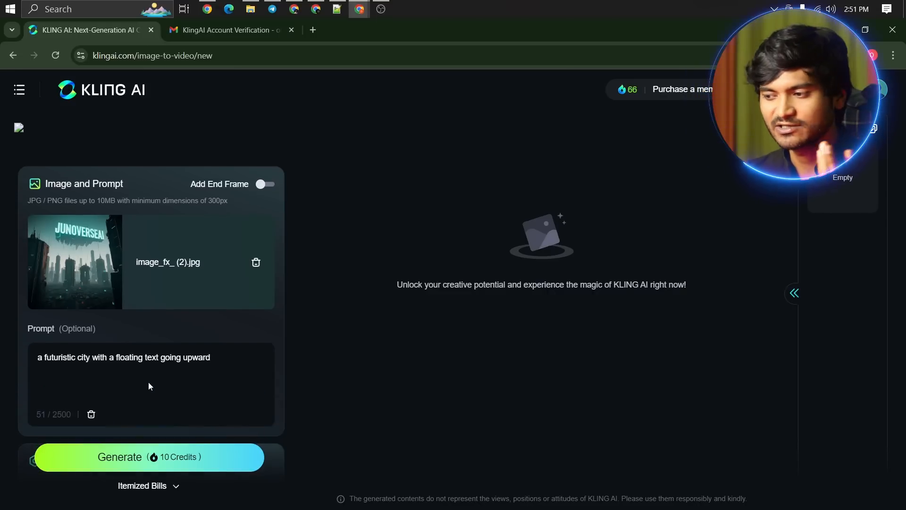
left_click(155, 458)
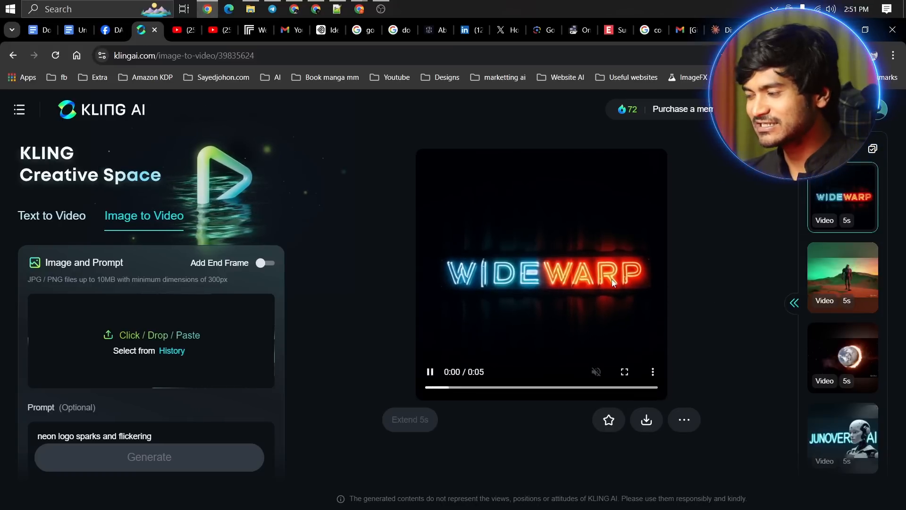
In the other KLING AI window, open the cat video from the history and view its source image in the Kling Images folder
scroll(844, 302, "down", 8)
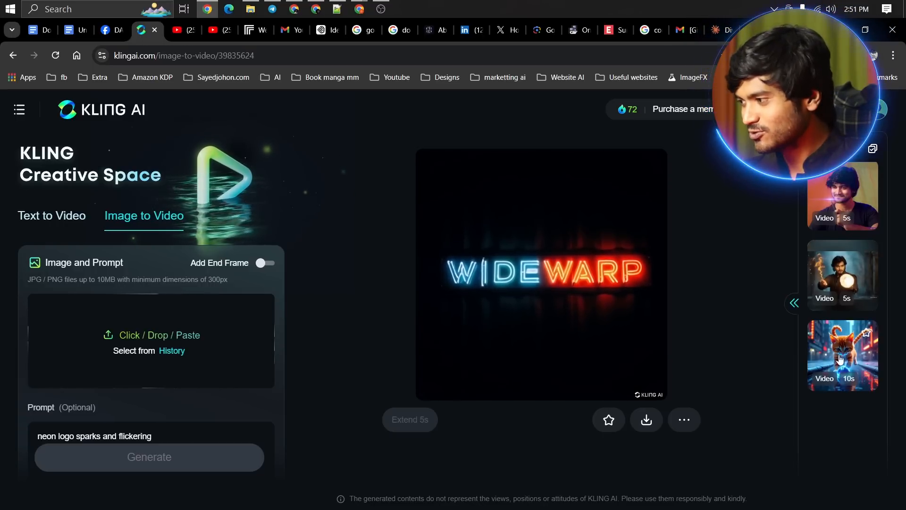
left_click(842, 373)
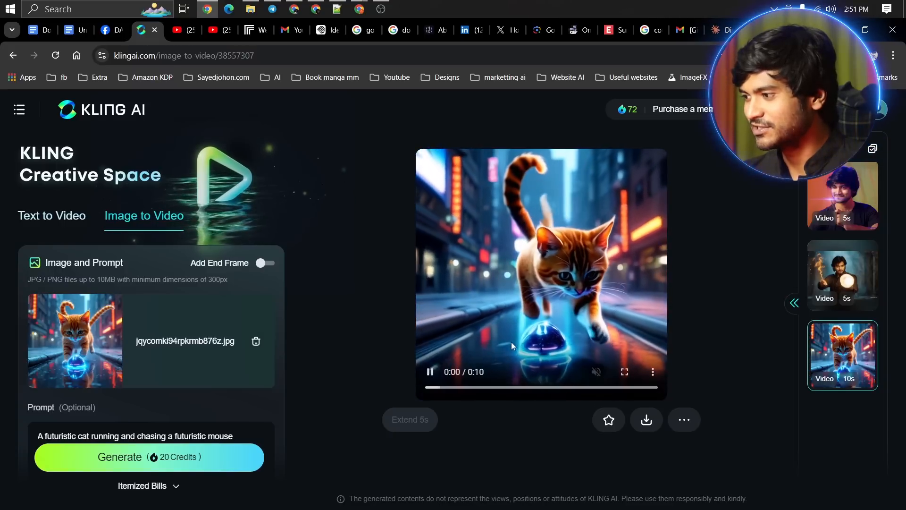
left_click(251, 9)
double_click(134, 158)
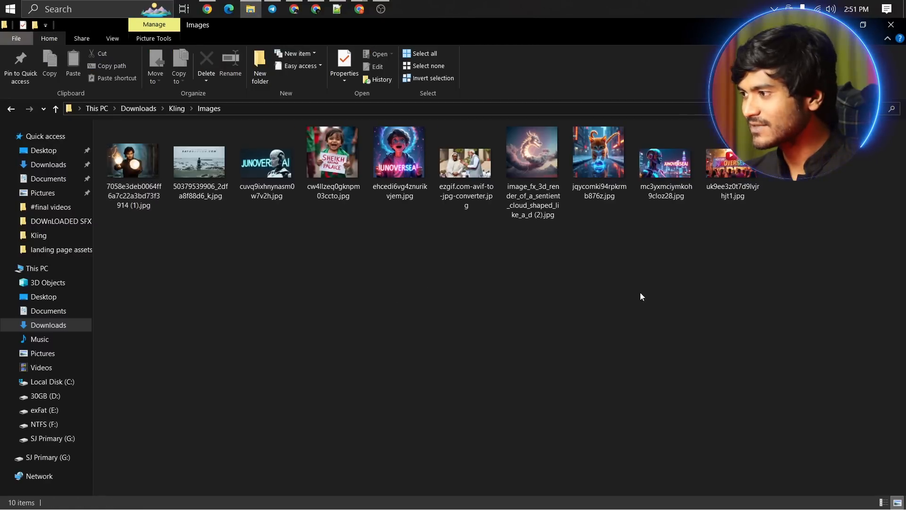
left_click(605, 155)
double_click(605, 155)
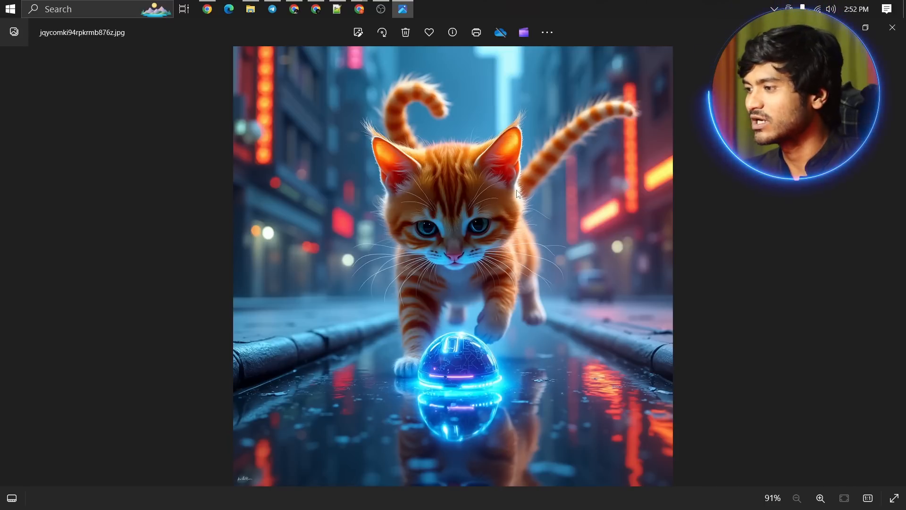
left_click(899, 34)
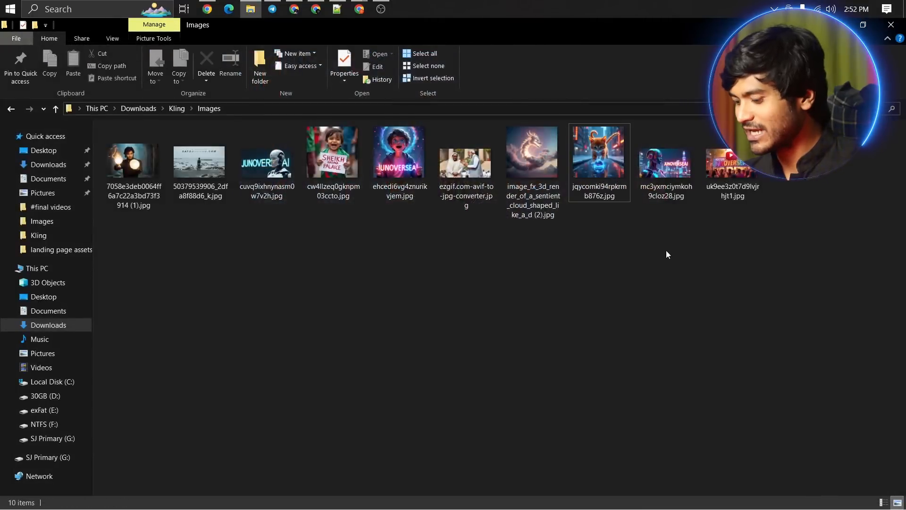
Play the cat video 0.mp4 from the Kling folder in full screen, and pause it in the normal view
key("BackSpace")
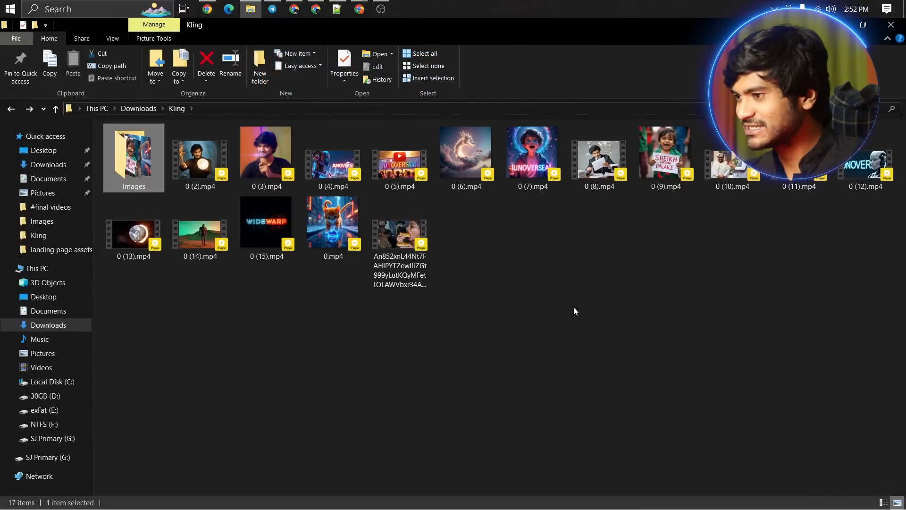
left_click(345, 231)
double_click(345, 231)
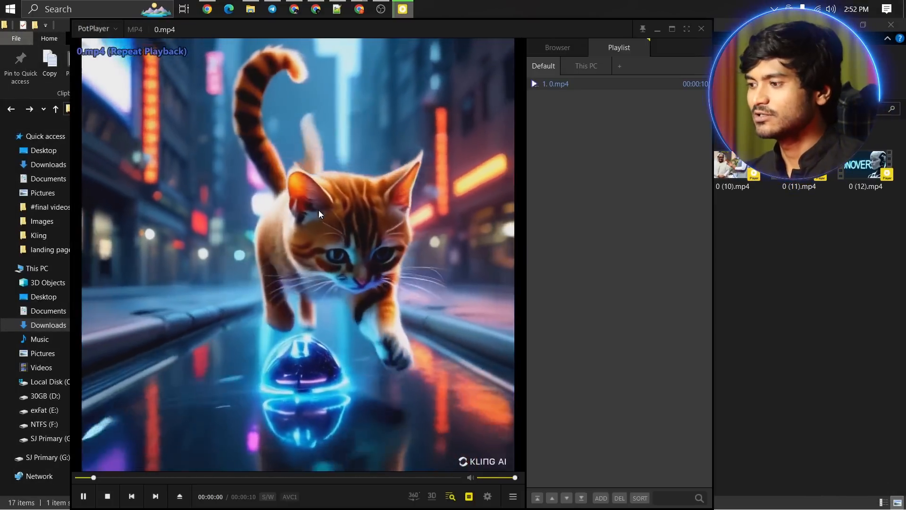
double_click(318, 211)
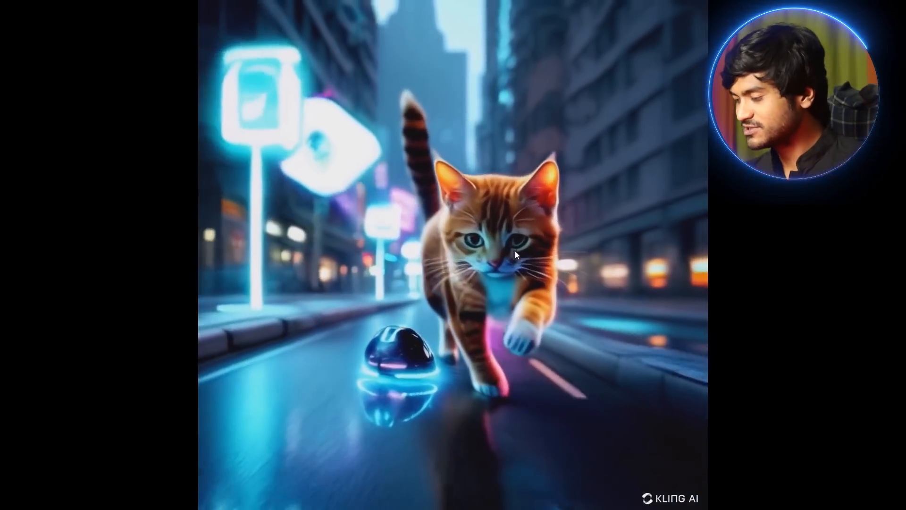
double_click(514, 250)
left_click(447, 297)
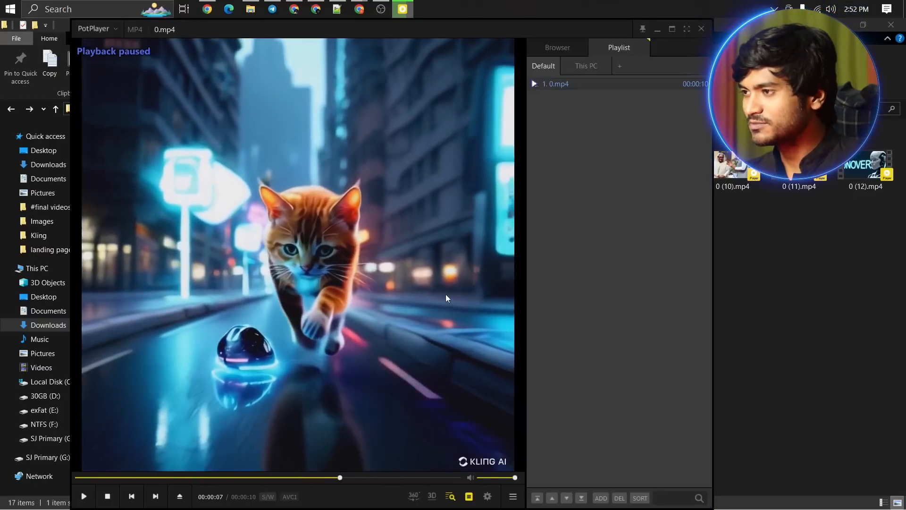
Switch back to KLING AI, review the cat video's image and prompt, and watch the result in full screen
left_click(207, 9)
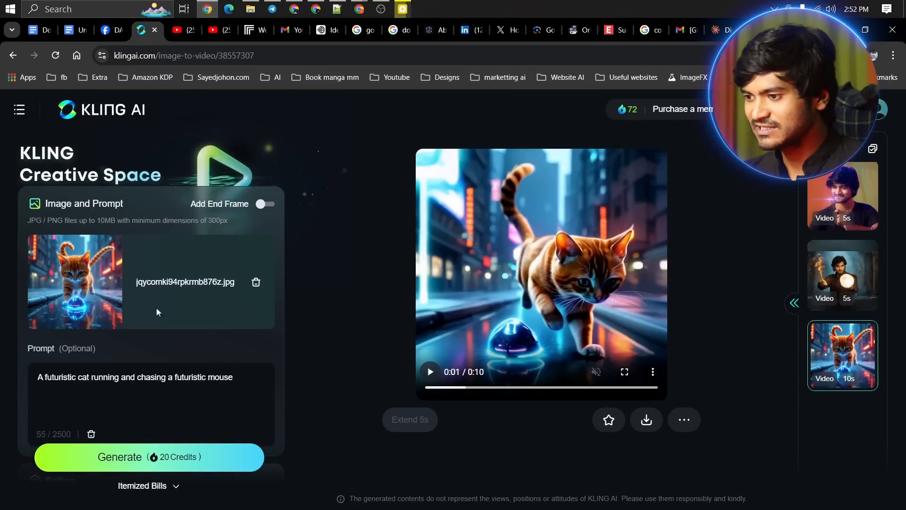
scroll(116, 313, "down", 1)
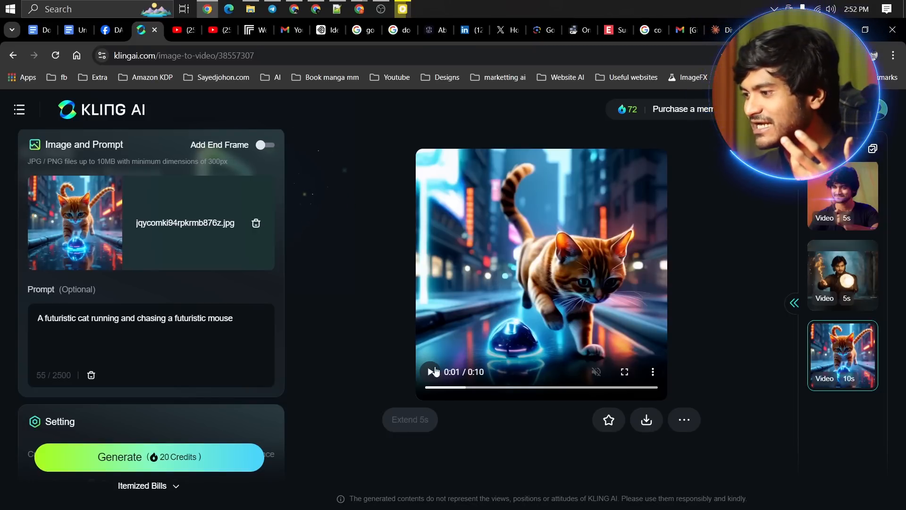
left_click(435, 372)
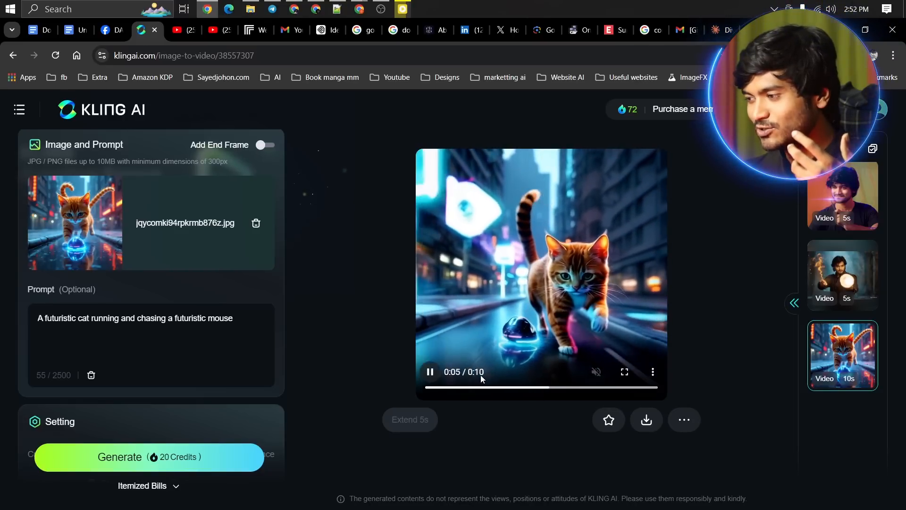
left_click(625, 371)
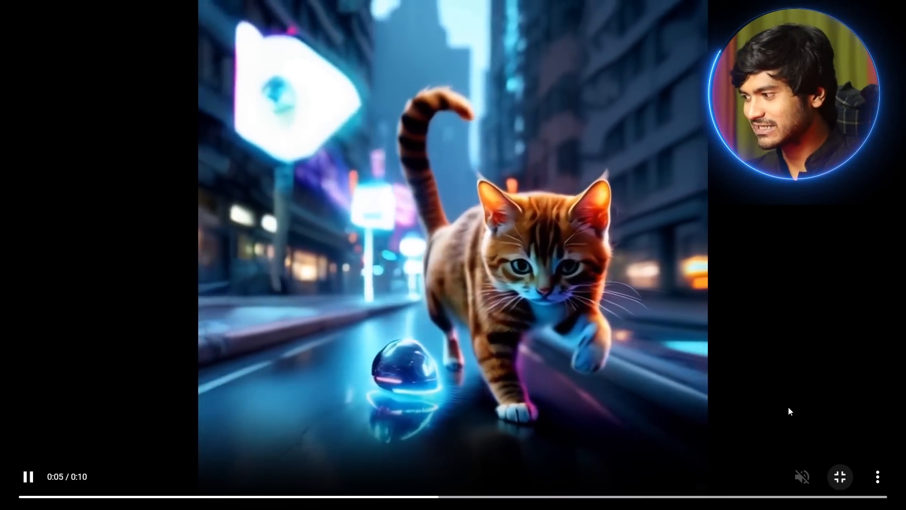
left_click(840, 477)
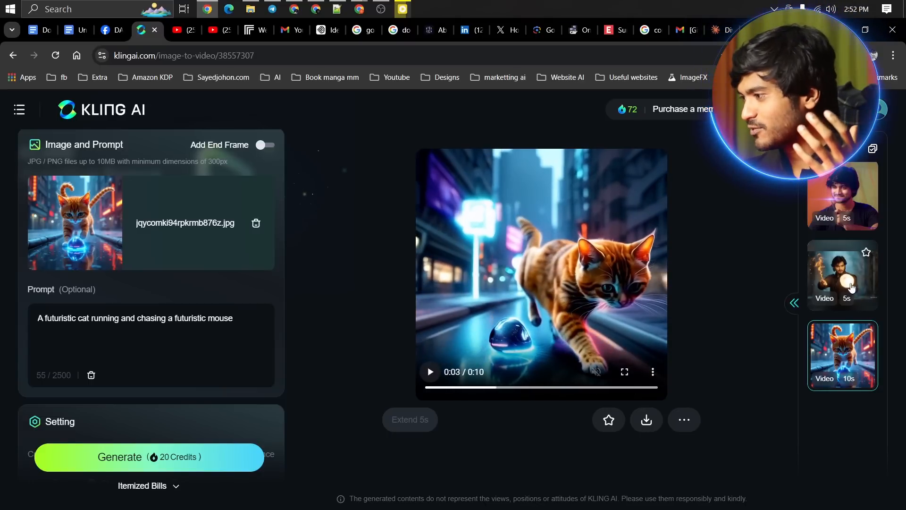
Open the dark cave video with the glowing sphere from the history, watch it in full screen, and pause it
left_click(850, 287)
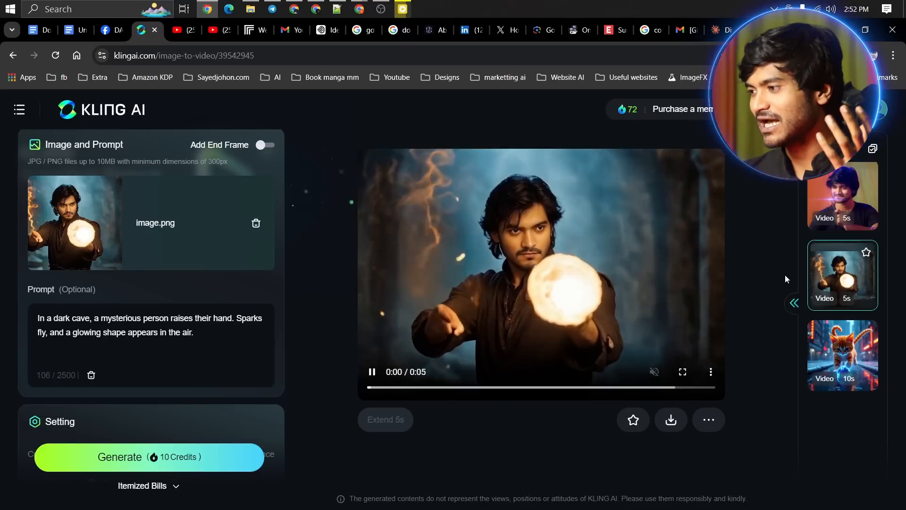
left_click(682, 371)
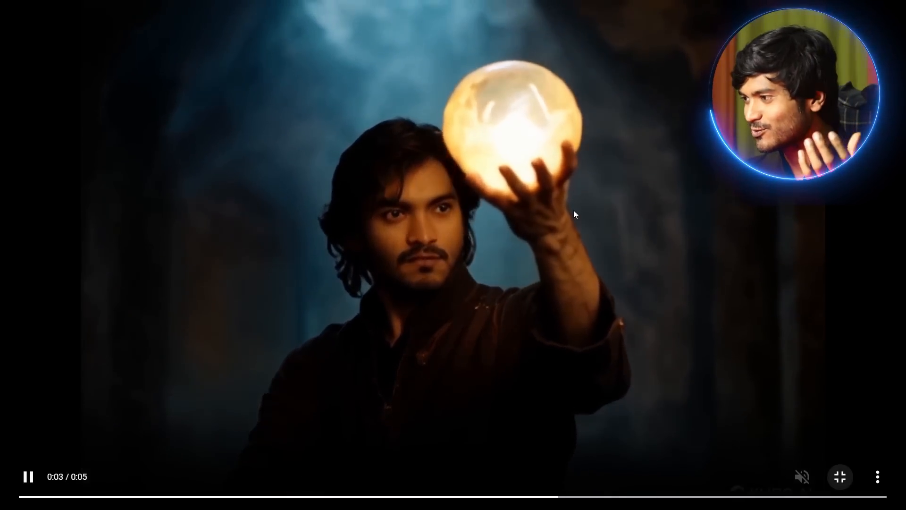
left_click(840, 477)
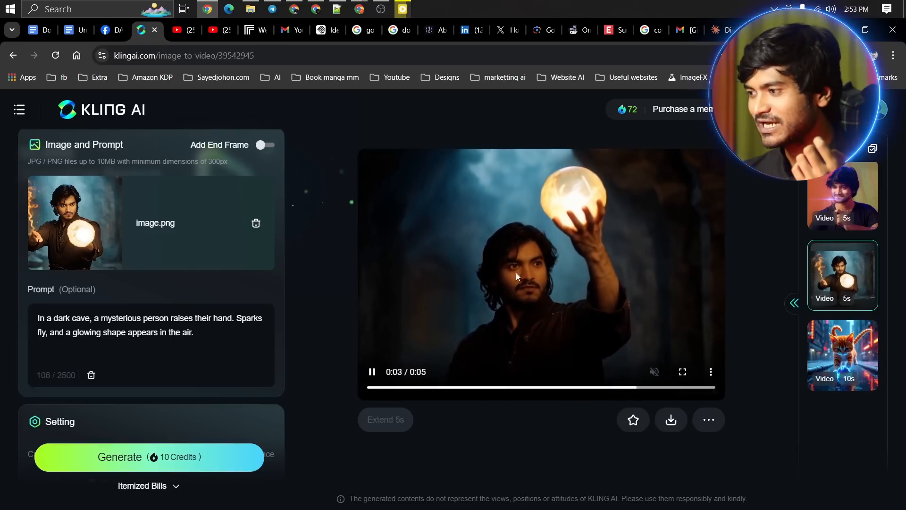
left_click(682, 371)
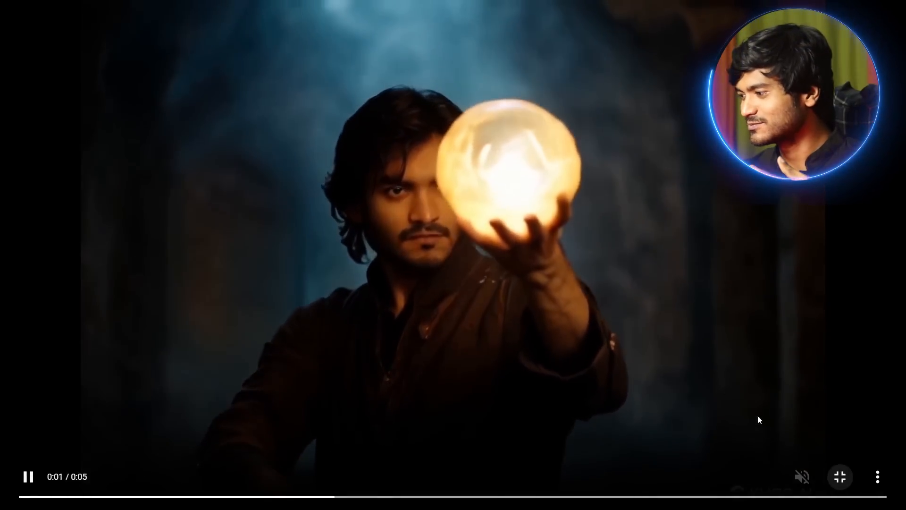
left_click(840, 476)
left_click(435, 361)
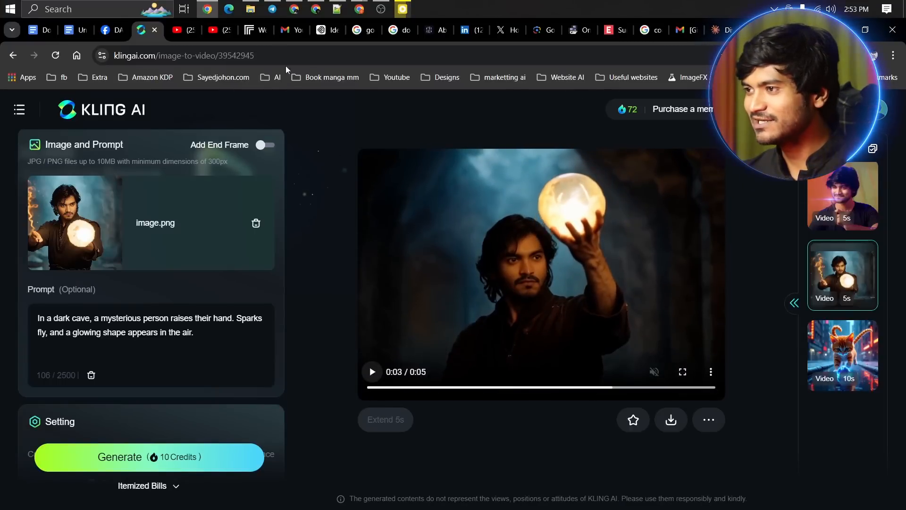
View the dark cave video's source image in the Kling Images folder, and replay the generated video in KLING AI for comparison
left_click(250, 9)
double_click(159, 167)
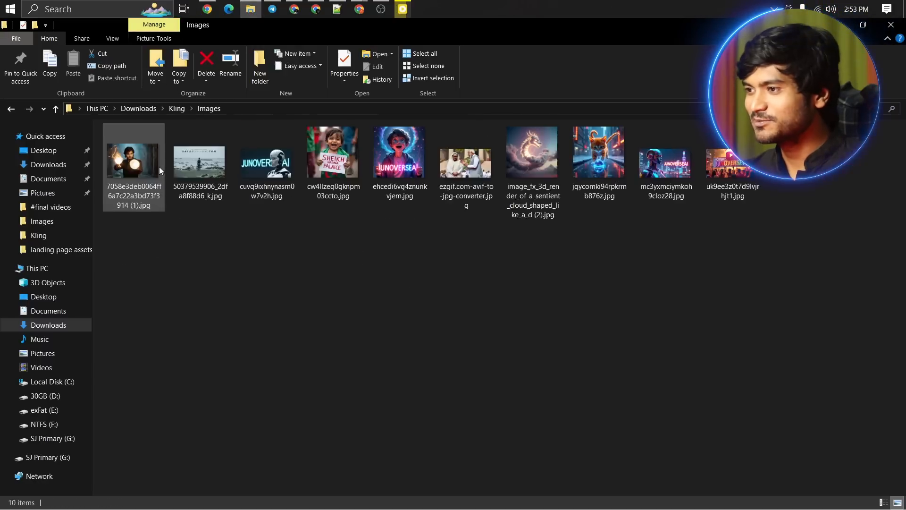
left_click(158, 167)
double_click(157, 167)
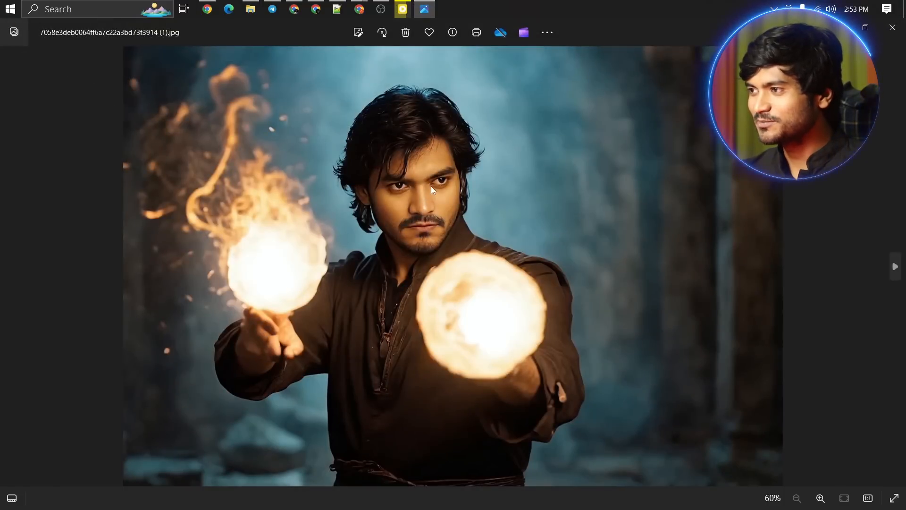
left_click(207, 9)
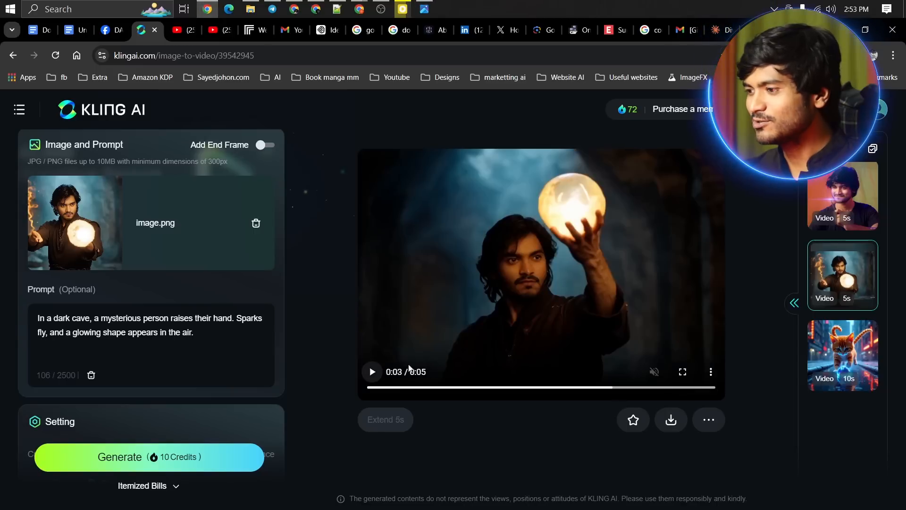
left_click(373, 373)
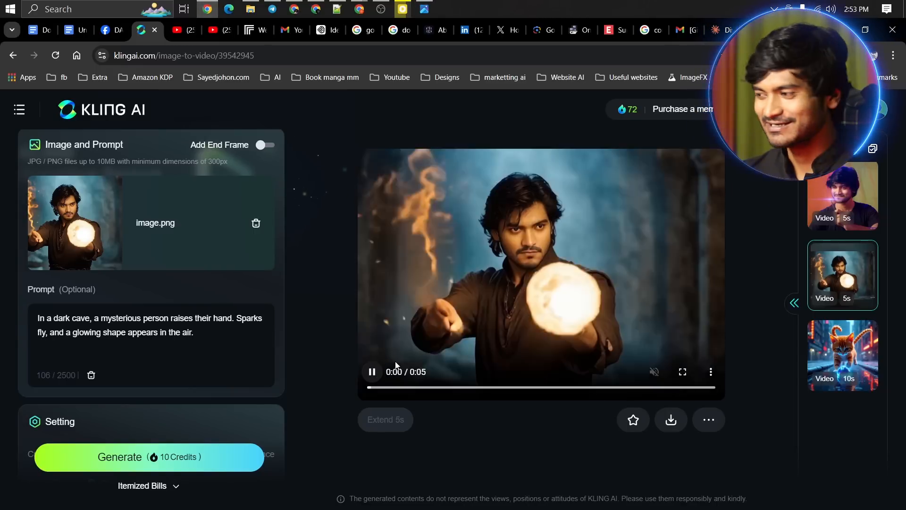
left_click(608, 336)
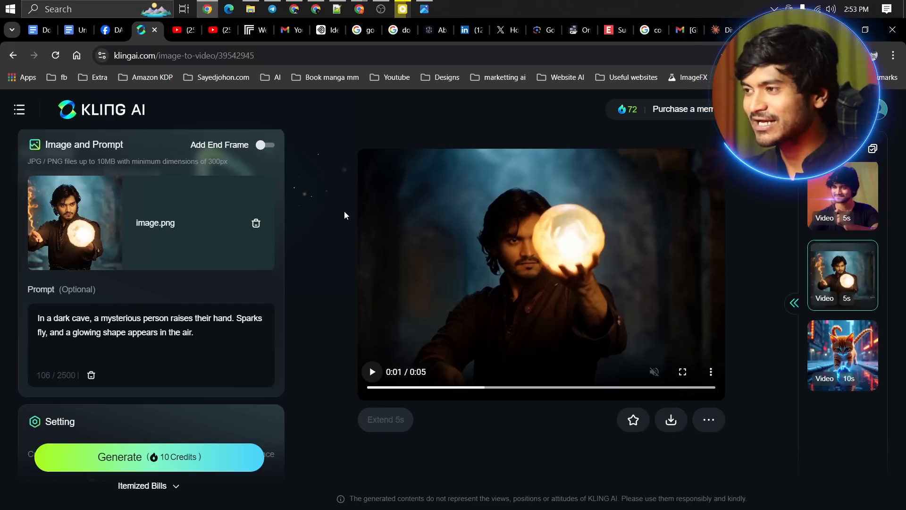
Return to the window generating the city video, remove its source image, and switch to Text to Video with an empty prompt
left_click(361, 11)
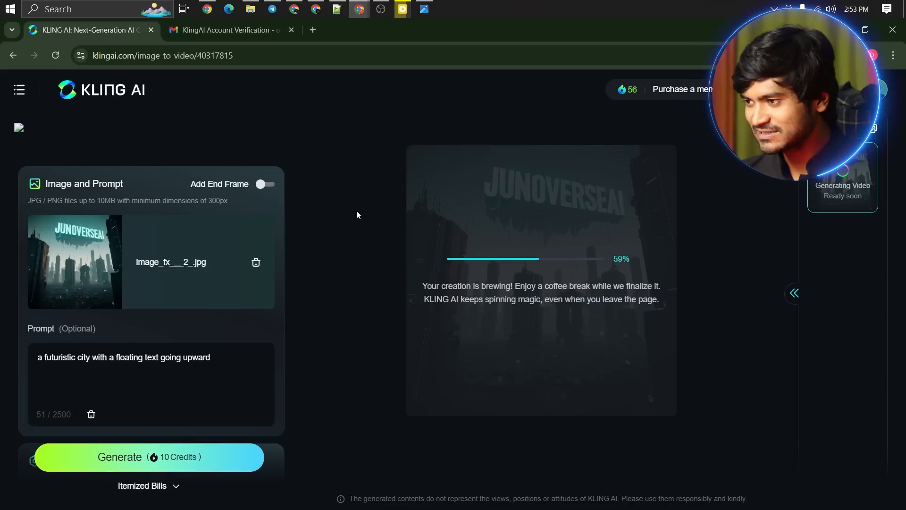
left_click(255, 264)
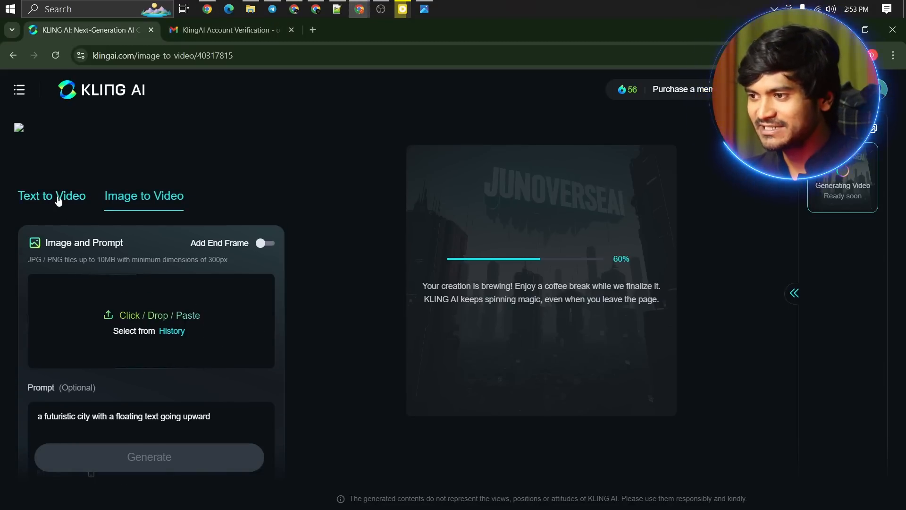
left_click(73, 196)
left_click_drag(211, 275, 7, 269)
key("BackSpace")
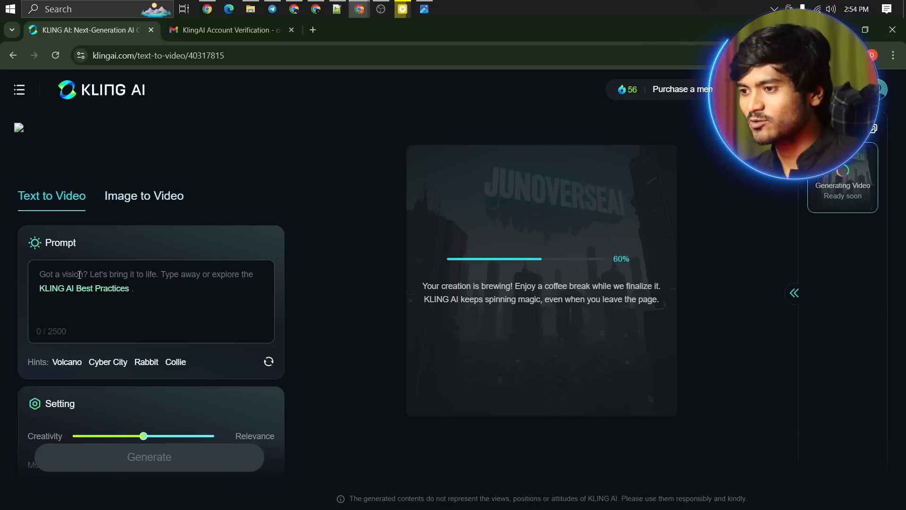
Copy the Cyberpunk City Timelapse description from the Notepad++ list and paste it as the text-to-video prompt in KLING AI
scroll(106, 360, "down", 3)
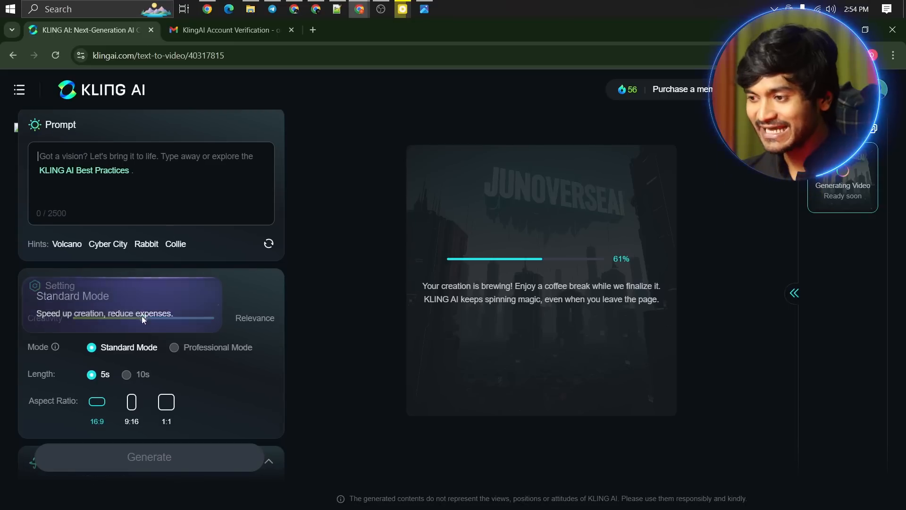
mouse_move(256, 15)
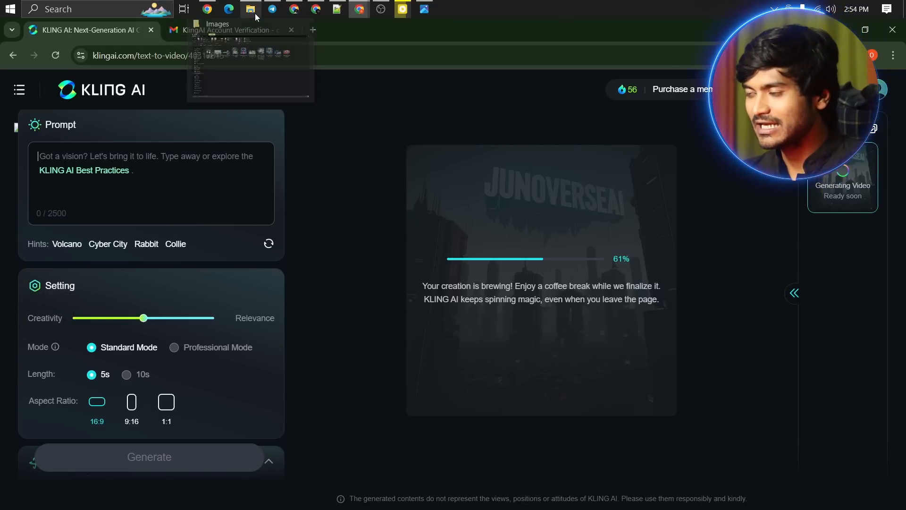
left_click(337, 9)
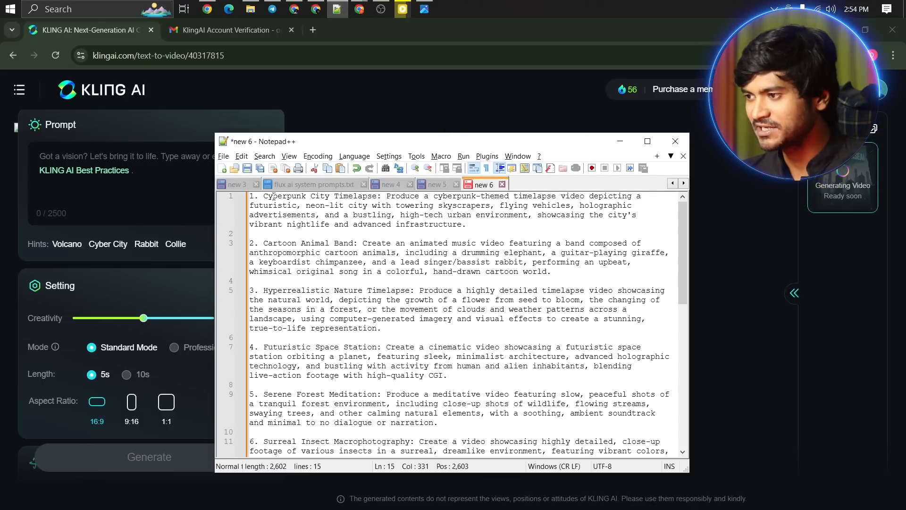
left_click_drag(264, 197, 478, 223)
key("ctrl+c")
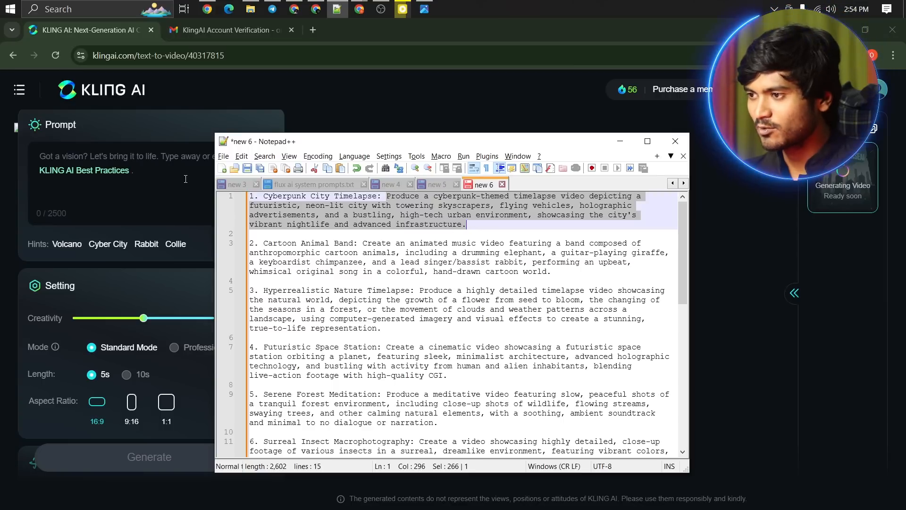
left_click(187, 185)
key("ctrl+v")
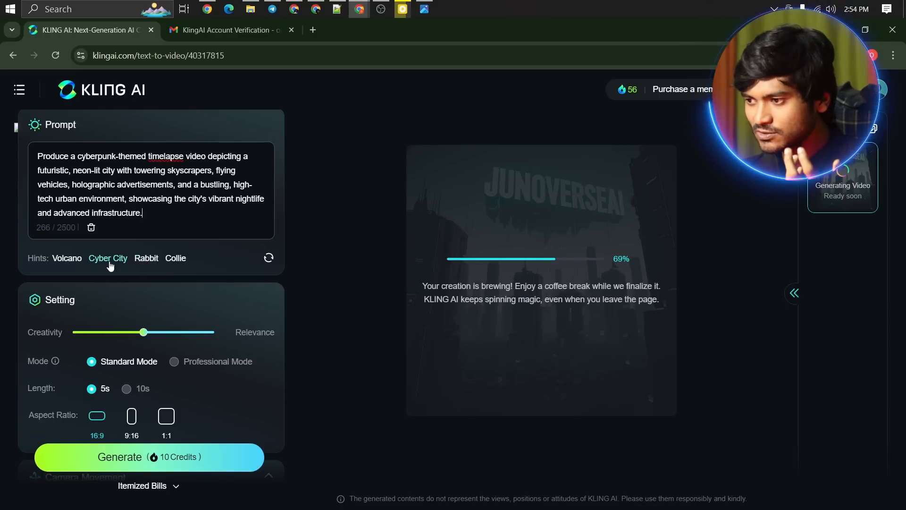
Review the creativity, mode, length and aspect ratio settings available for the cyberpunk city video
scroll(110, 265, "down", 4)
scroll(117, 264, "up", 2)
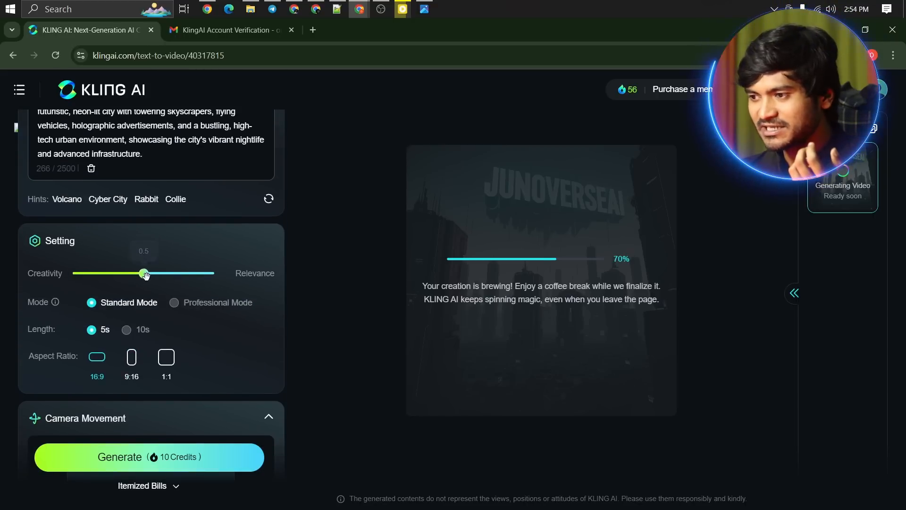
scroll(140, 277, "down", 2)
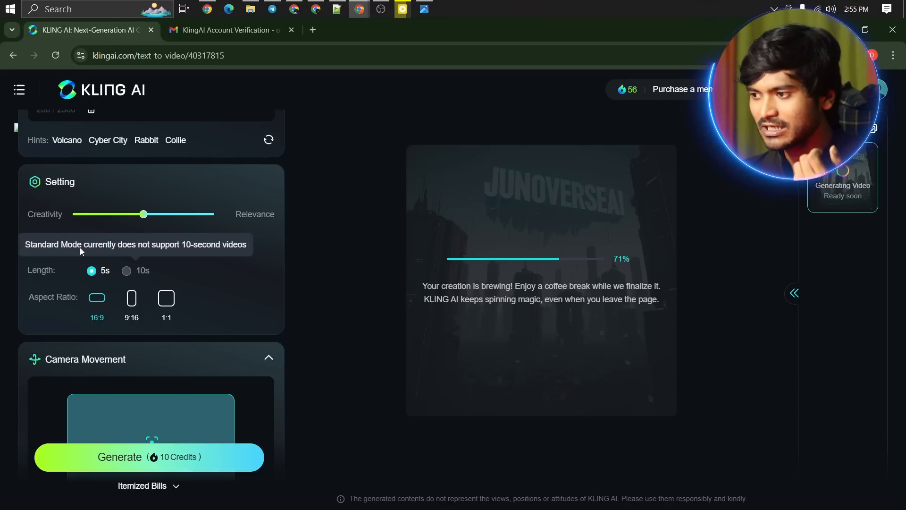
scroll(178, 142, "up", 5)
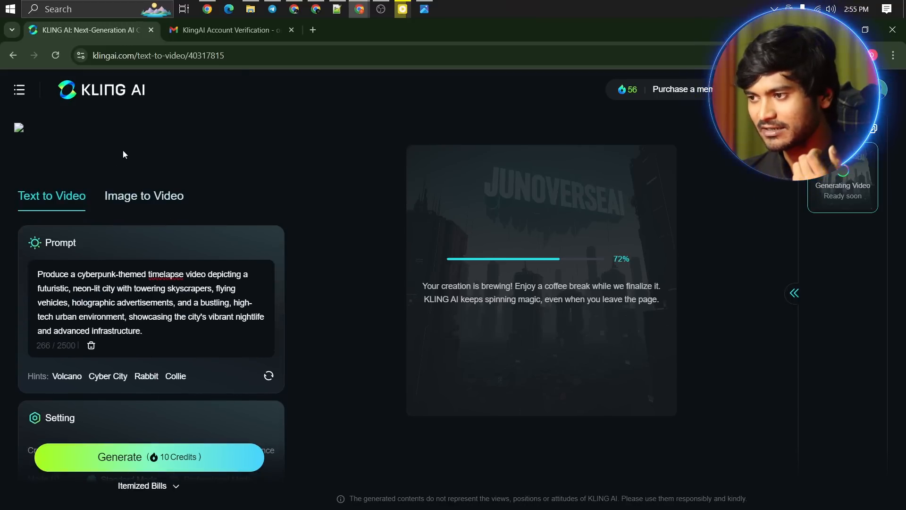
scroll(119, 206, "down", 5)
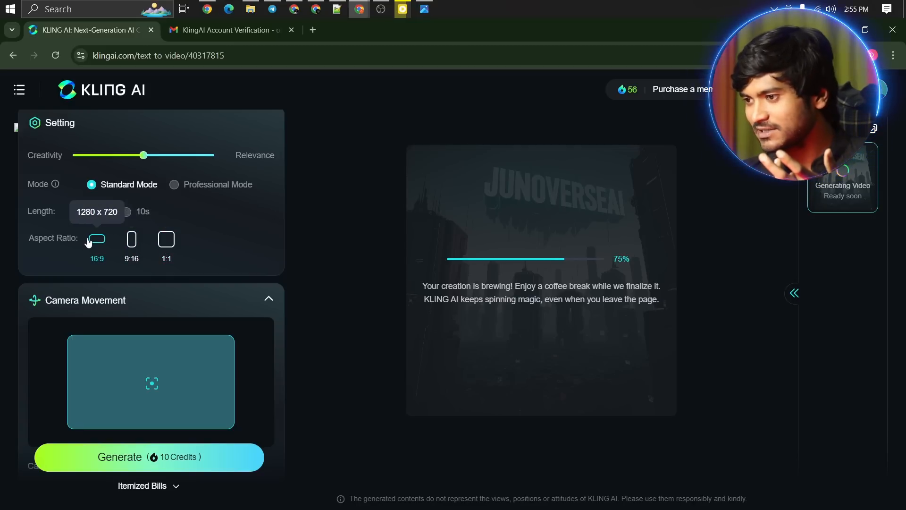
Try Horizontal as the camera control for the cyberpunk city video
scroll(142, 264, "down", 4)
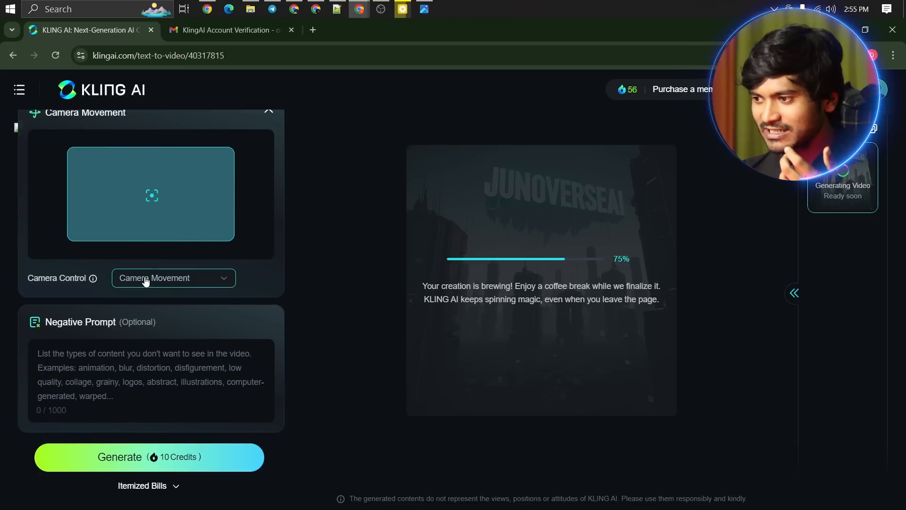
left_click(145, 281)
left_click(162, 337)
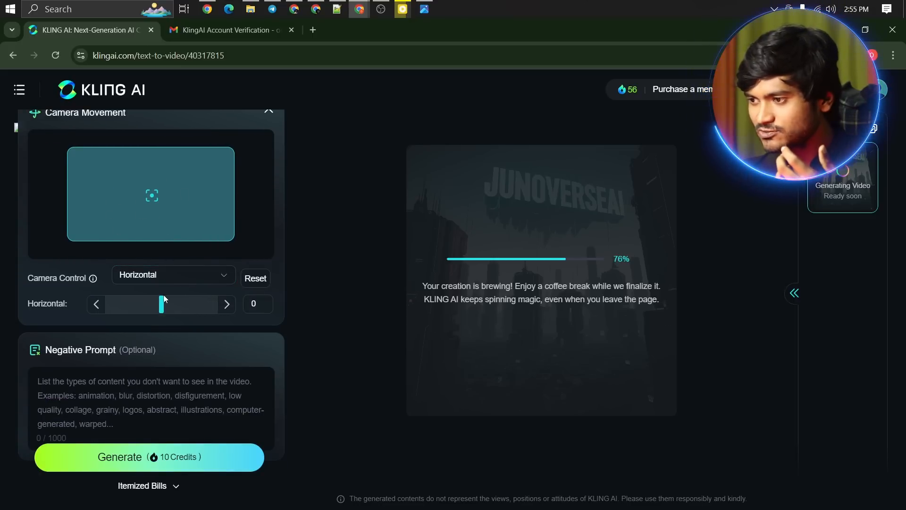
Look through the available camera movements, including the Master Shots, and choose Roll as the camera control
left_click(171, 276)
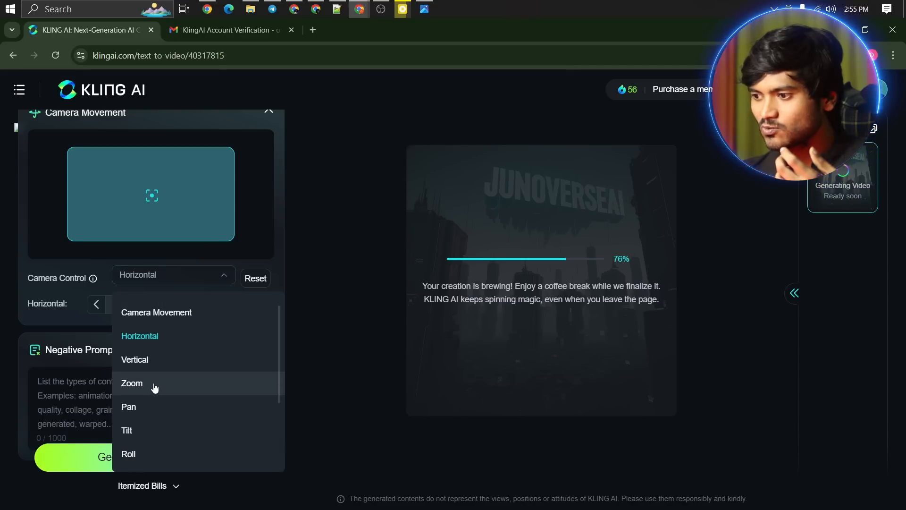
scroll(166, 432, "down", 2)
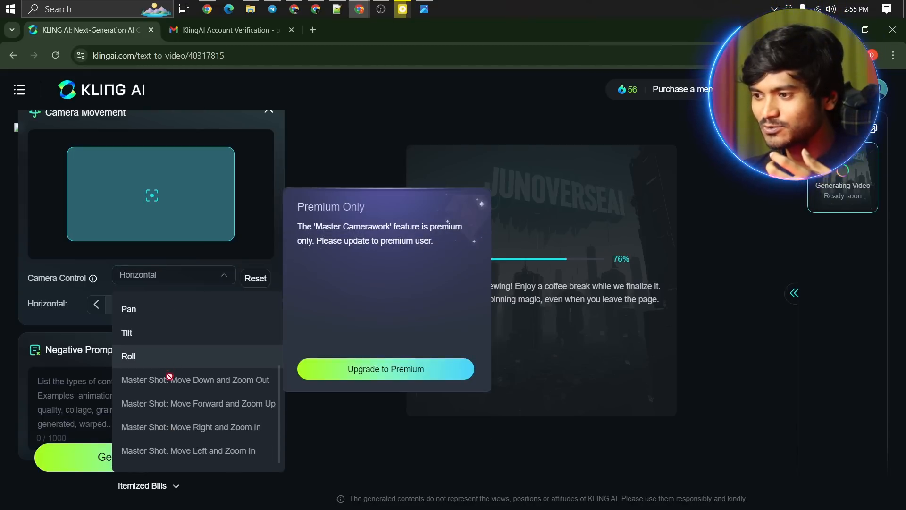
scroll(168, 377, "up", 2)
scroll(166, 344, "down", 1)
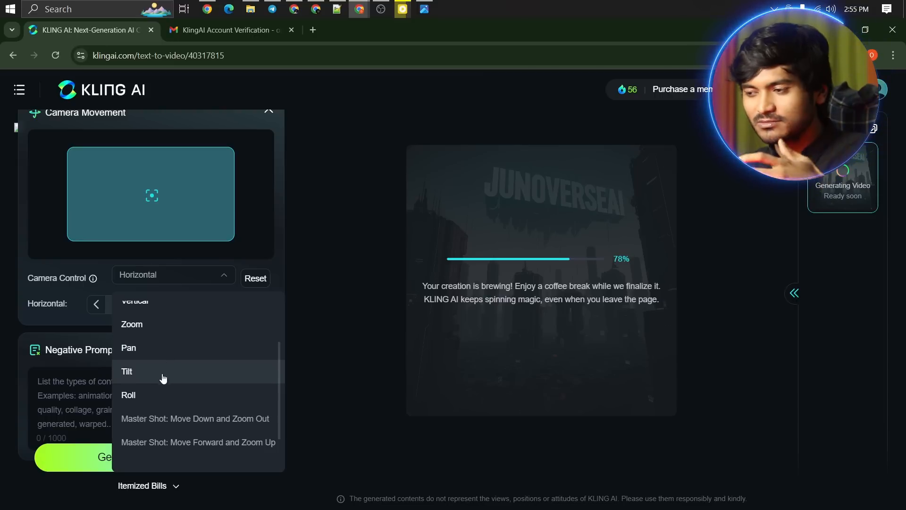
scroll(163, 378, "up", 1)
scroll(160, 373, "down", 2)
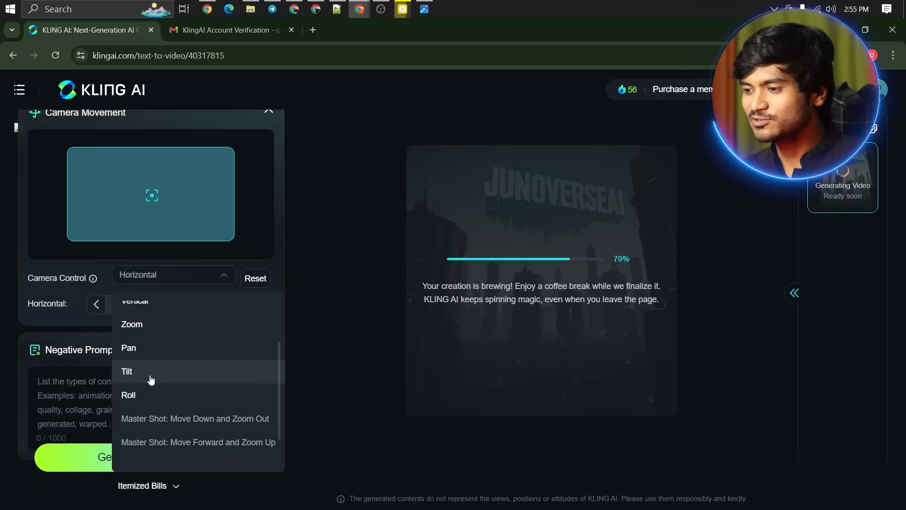
left_click(145, 389)
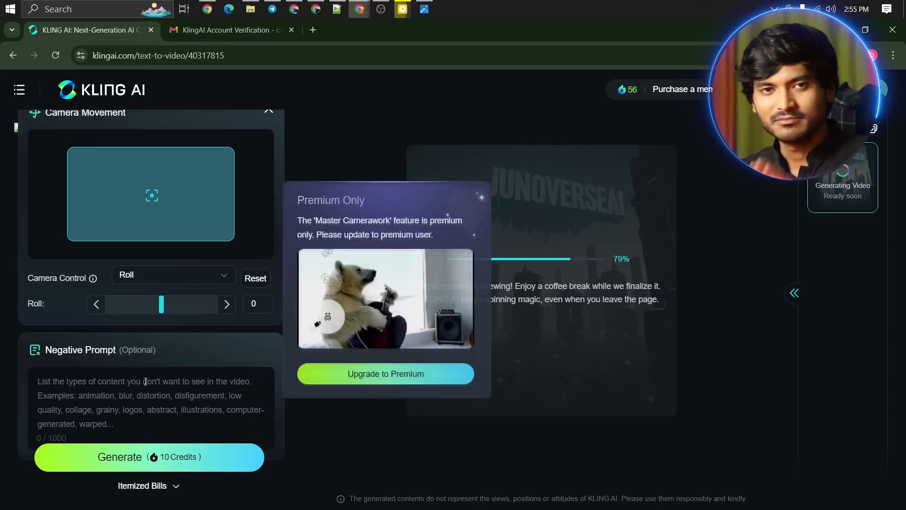
Set the camera roll to -2.2 and generate the cyberpunk city video
scroll(240, 259, "up", 3)
scroll(238, 257, "down", 4)
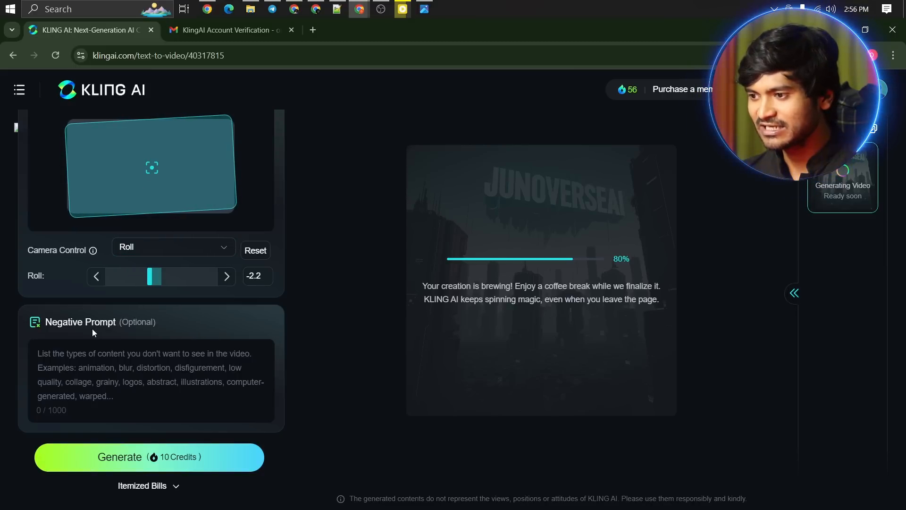
scroll(93, 332, "up", 10)
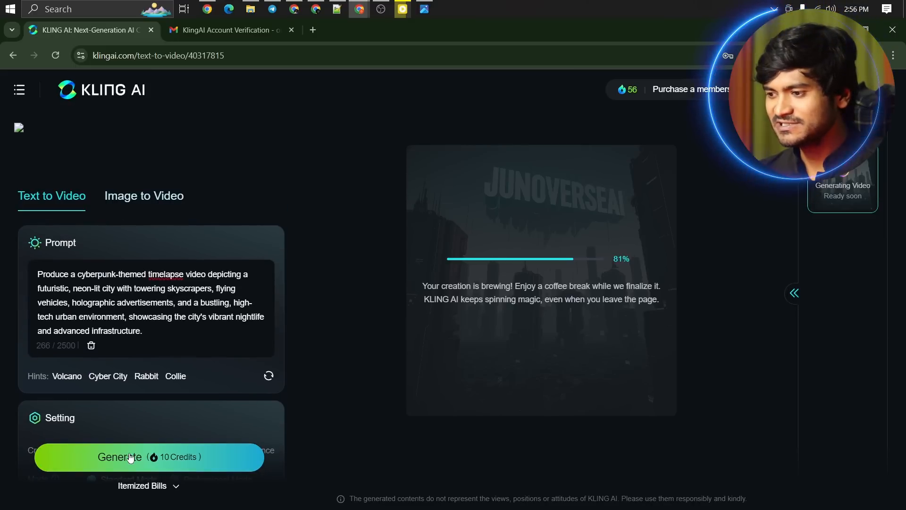
left_click(130, 458)
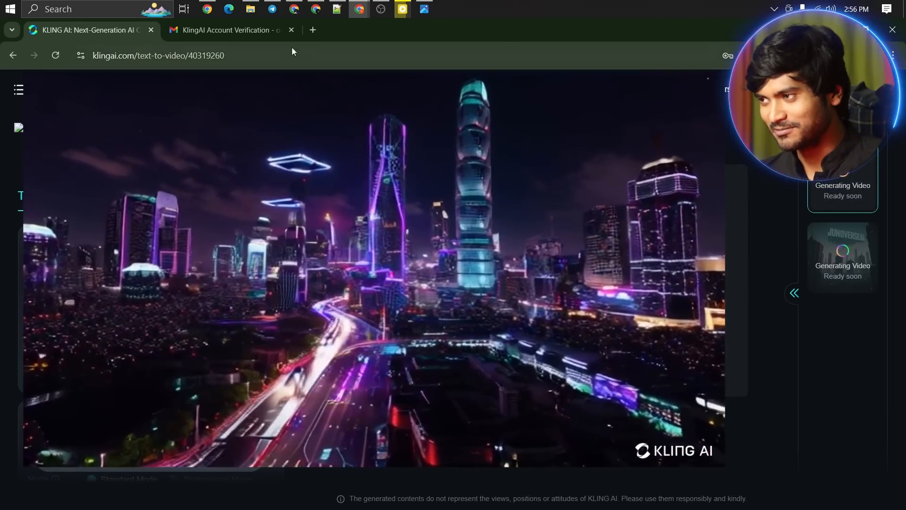
Replace the KLING AI prompt with the Cartoon Animal Band description copied from the Notepad++ list
left_click(337, 9)
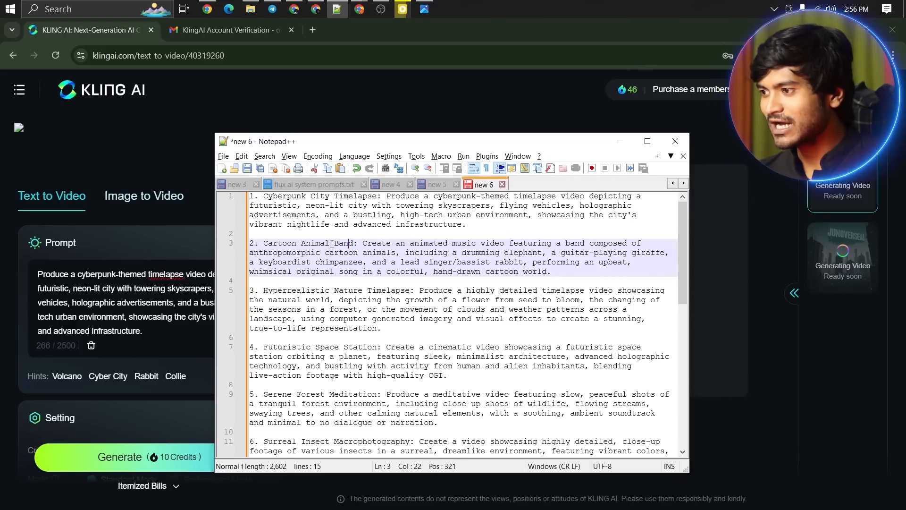
left_click_drag(363, 243, 529, 272)
key("ctrl+c")
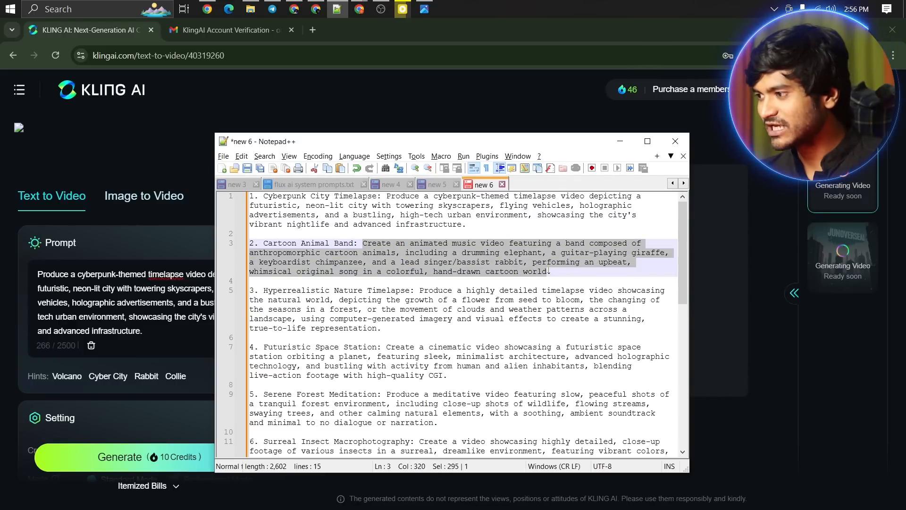
left_click(180, 299)
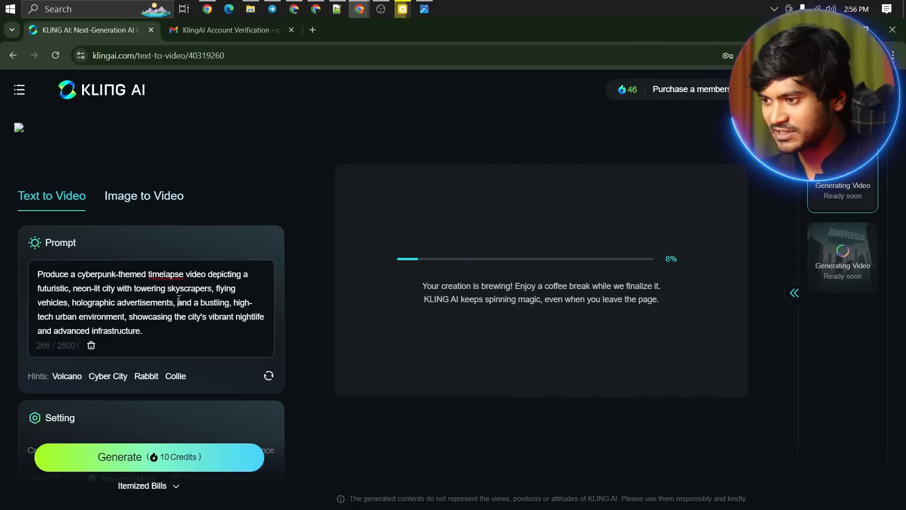
key("ctrl+a")
key("ctrl+v")
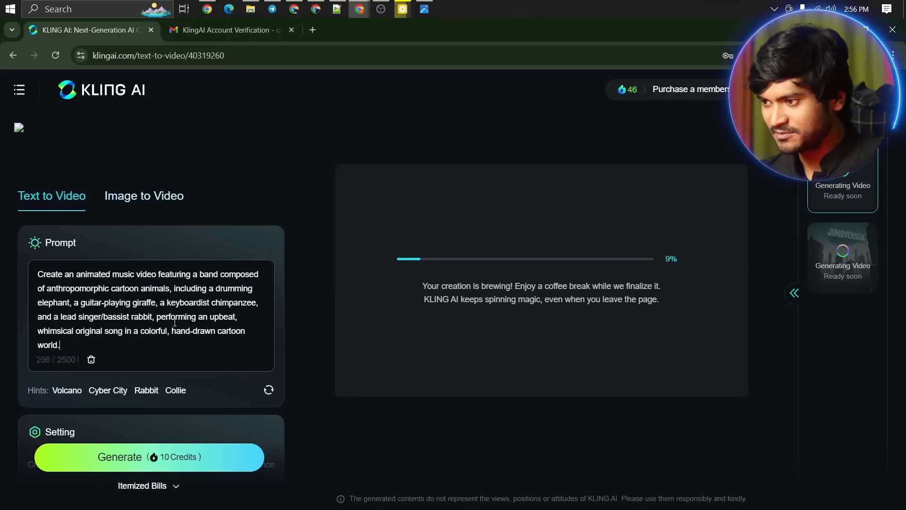
Shift the Creativity/Relevance balance toward Creativity for the cartoon band video, in 16:9 aspect ratio
scroll(203, 283, "down", 4)
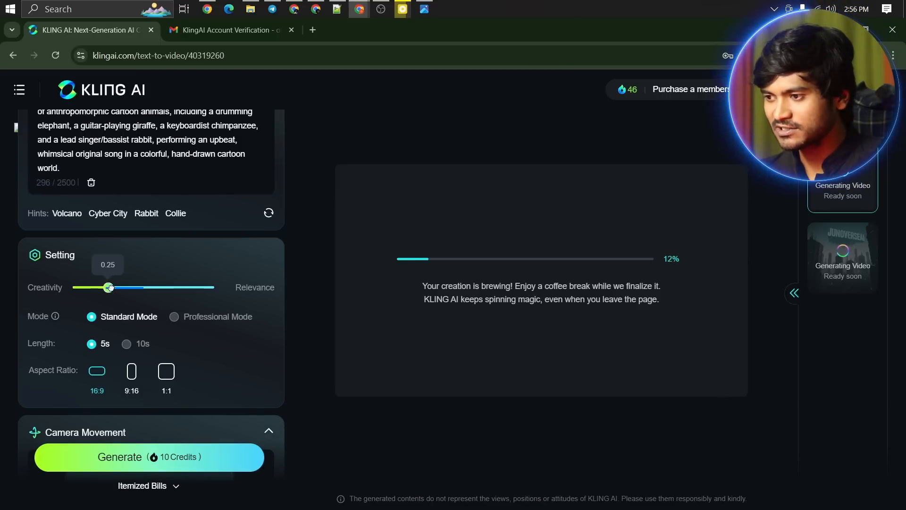
scroll(93, 288, "down", 1)
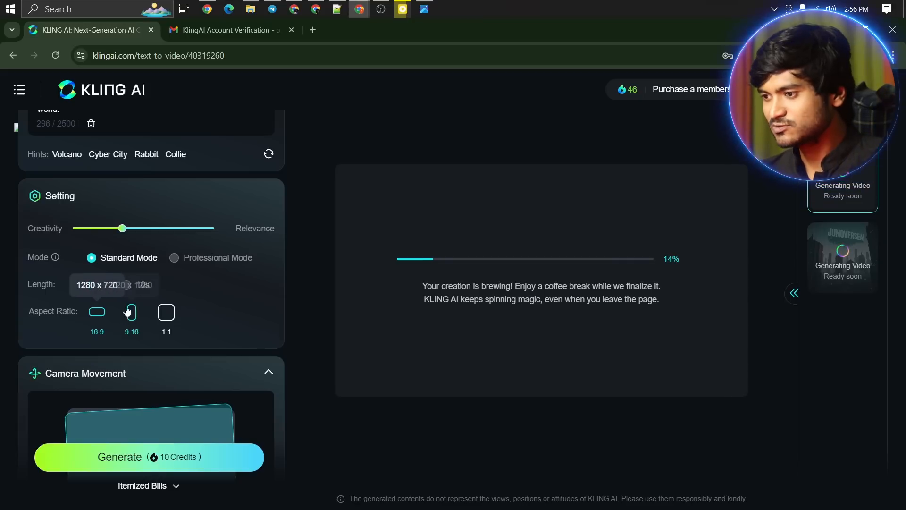
Change the camera control to Horizontal with a value of 2.8 and generate the cartoon band video
scroll(108, 321, "down", 3)
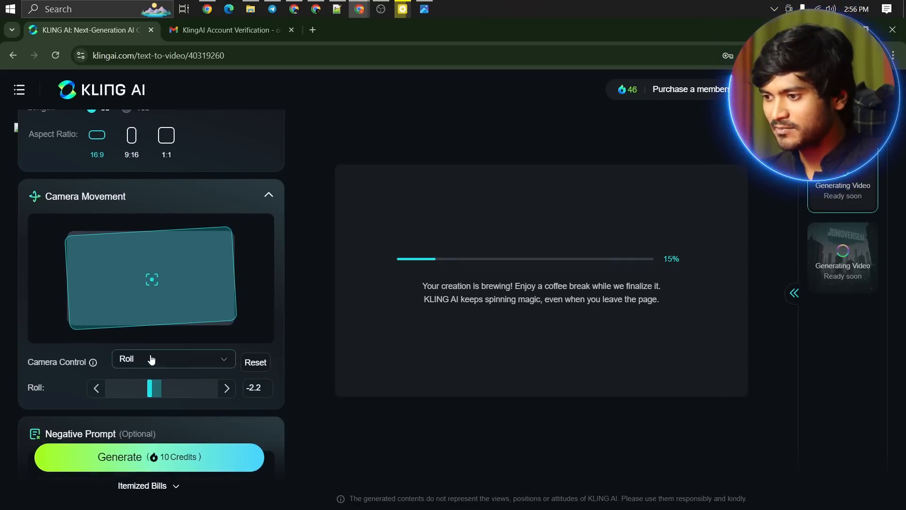
left_click(151, 360)
scroll(163, 306, "up", 2)
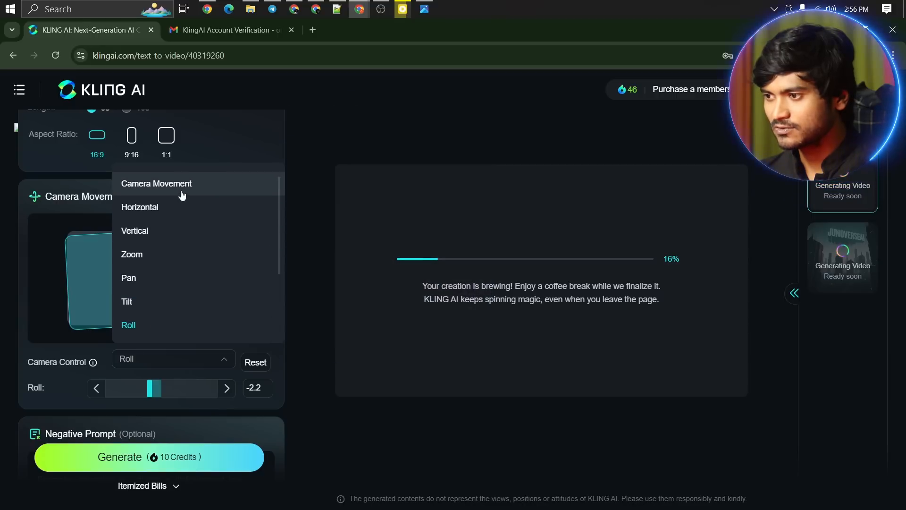
left_click(178, 213)
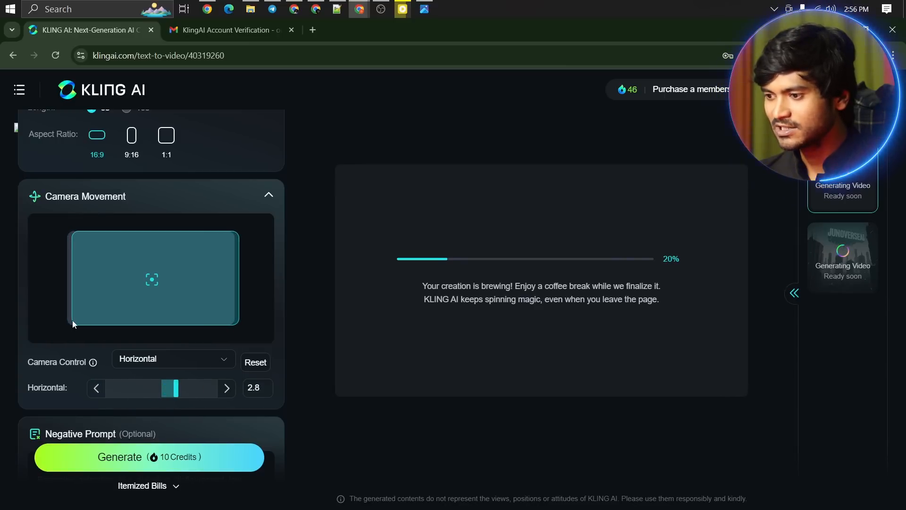
scroll(72, 320, "down", 3)
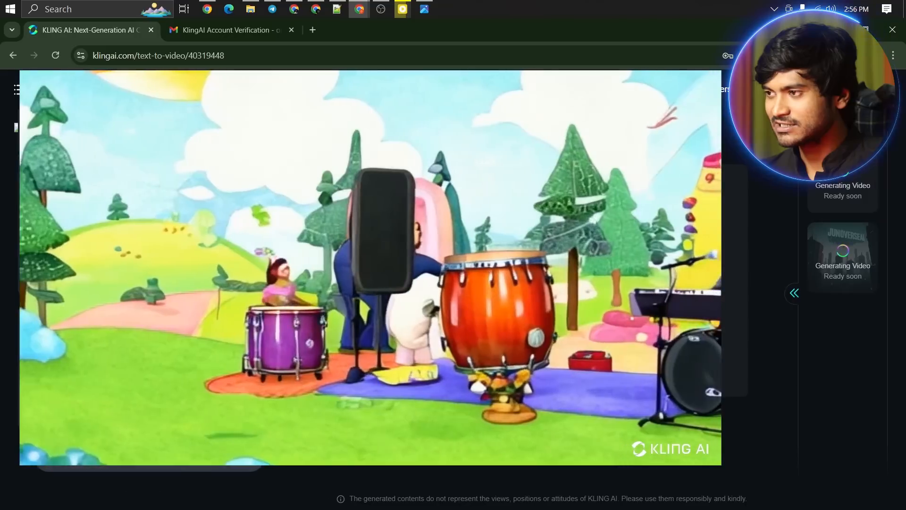
Replace the prompt with the Hyperrealistic Nature Timelapse description from Notepad++ and generate it in 1:1 aspect ratio with a Pan camera movement
left_click(336, 9)
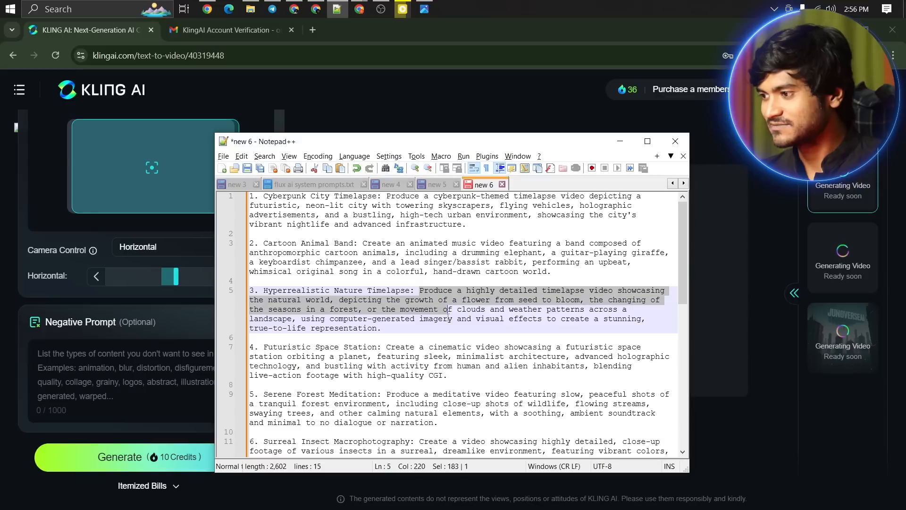
left_click_drag(419, 290, 424, 329)
key("ctrl+c")
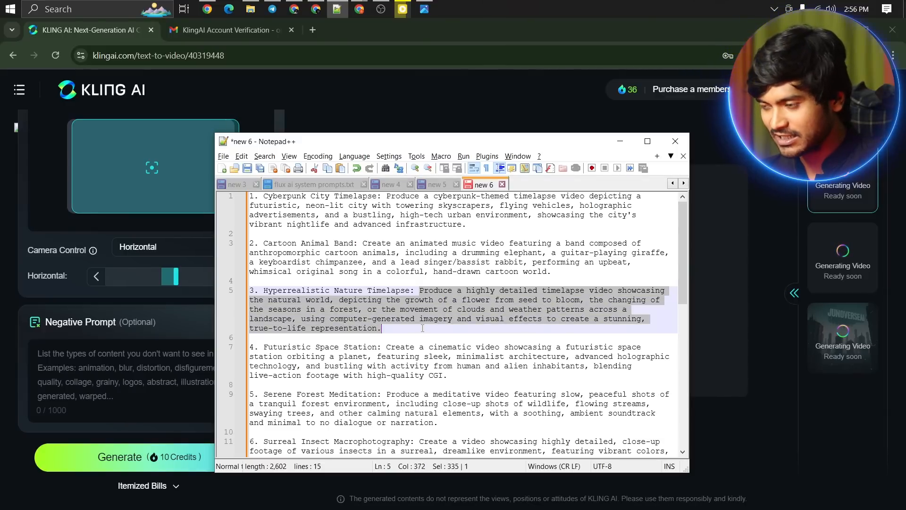
left_click(152, 292)
scroll(151, 330, "up", 10)
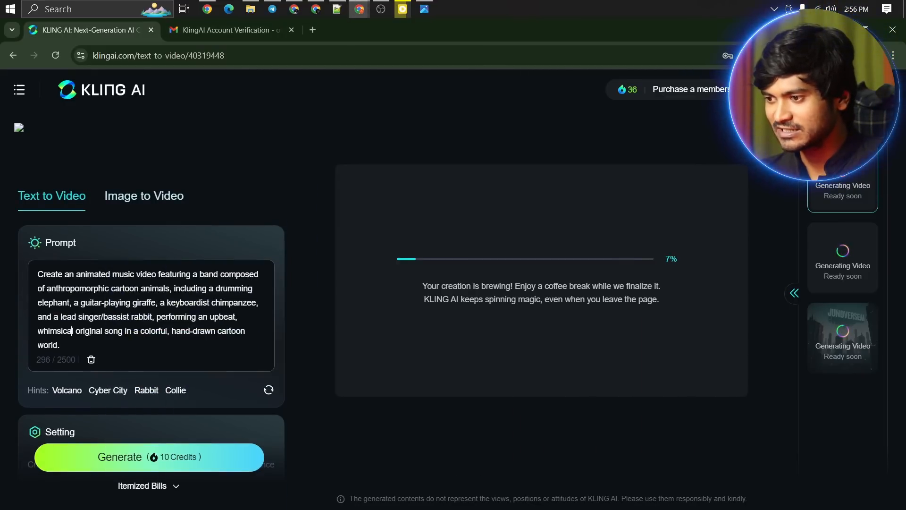
key("ctrl+a")
key("ctrl+v")
scroll(134, 321, "down", 1)
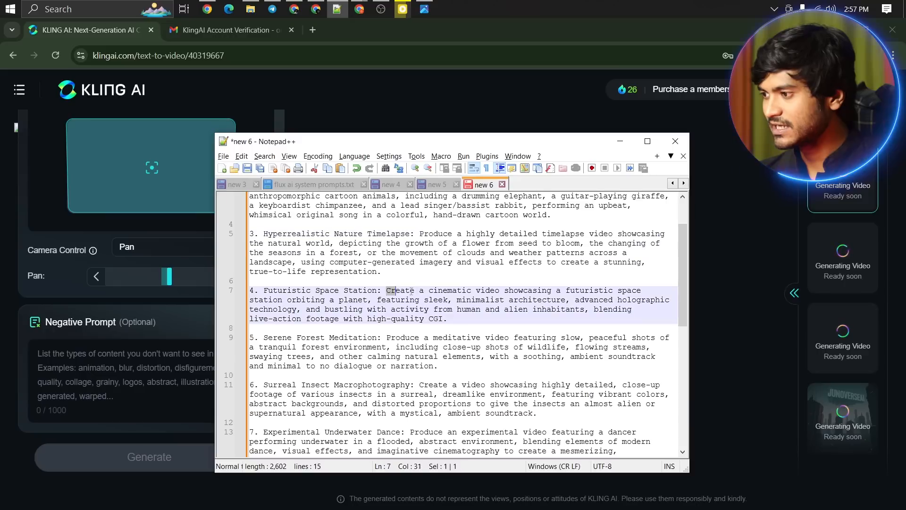
Replace the KLING AI prompt with the Futuristic Space Station description copied from the Notepad++ list
left_click_drag(441, 293, 448, 313)
key("ctrl+c")
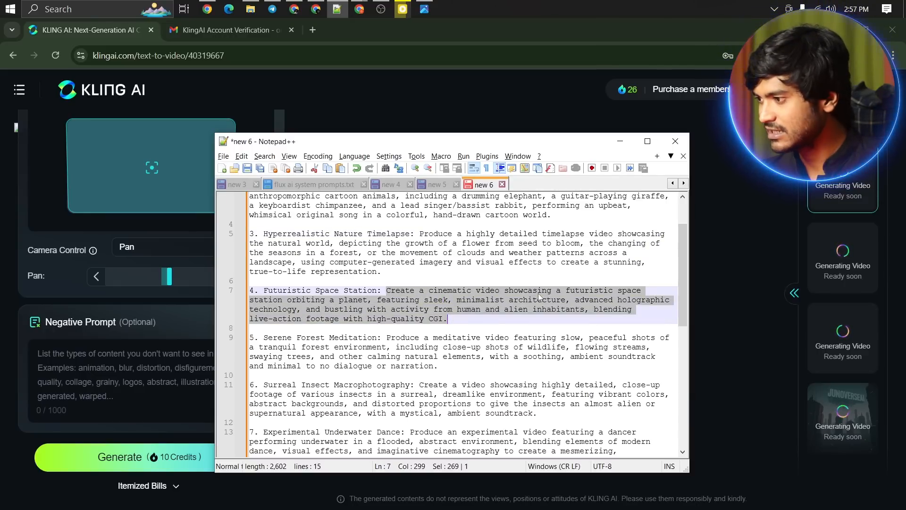
left_click(156, 152)
scroll(155, 157, "up", 6)
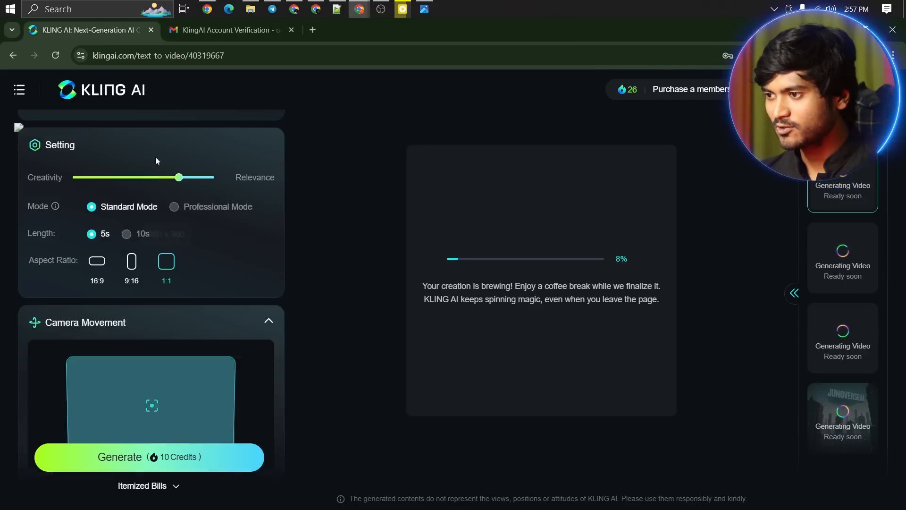
key("ctrl+a")
key("ctrl+v")
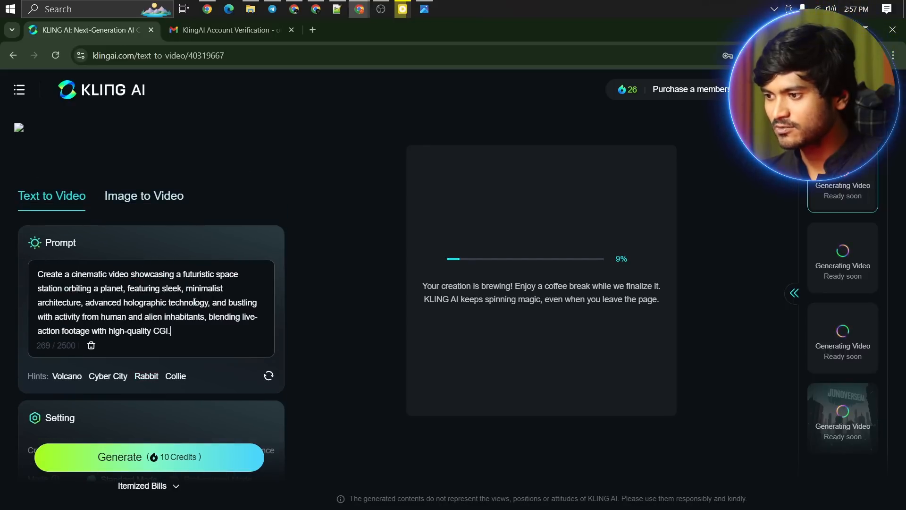
Shift the Creativity/Relevance balance to slightly below the midpoint, toward Creativity, and choose the 16:9 aspect ratio for the space station video
scroll(178, 305, "down", 5)
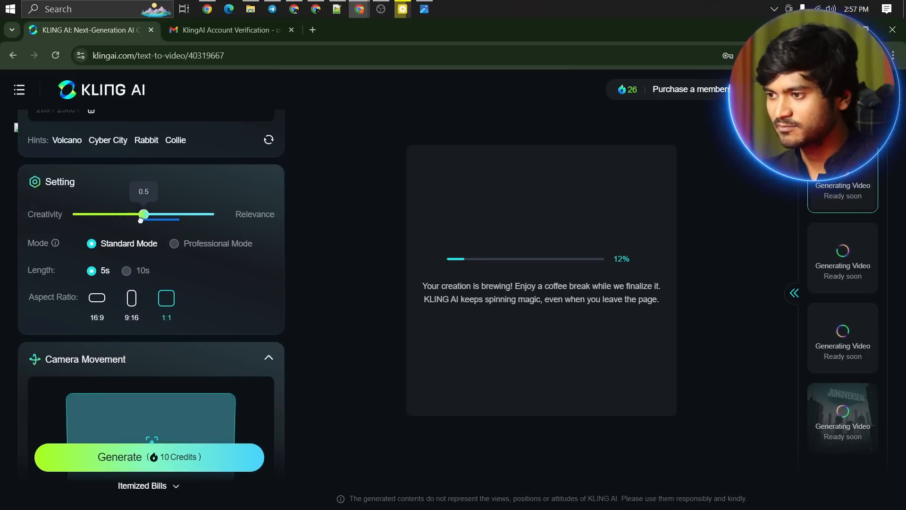
scroll(134, 253, "down", 1)
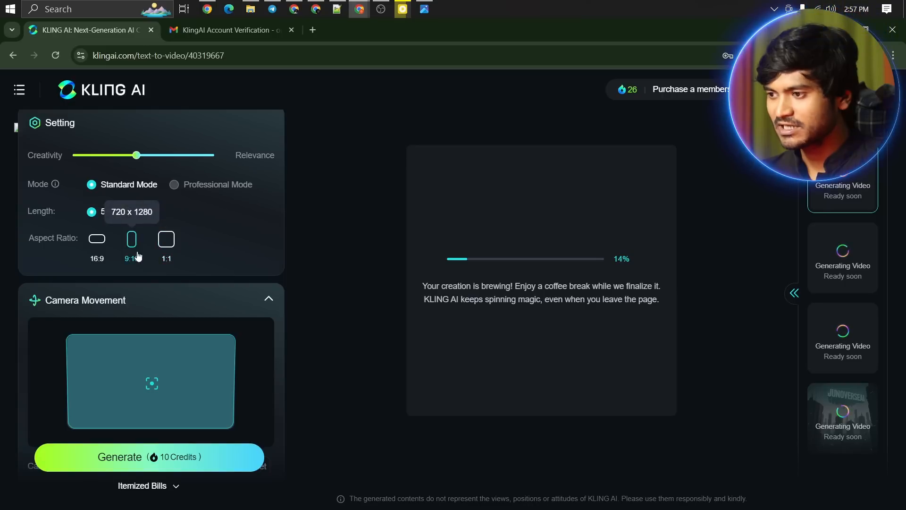
scroll(178, 252, "up", 4)
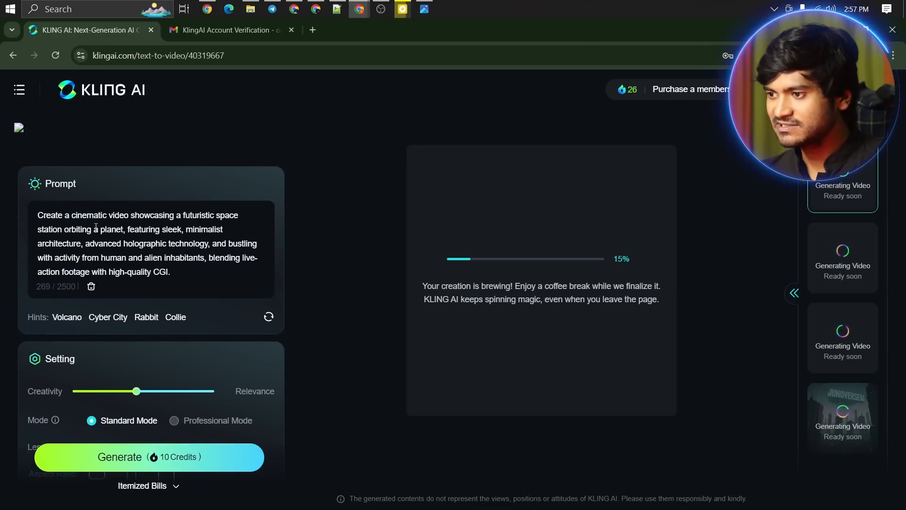
scroll(123, 232, "down", 3)
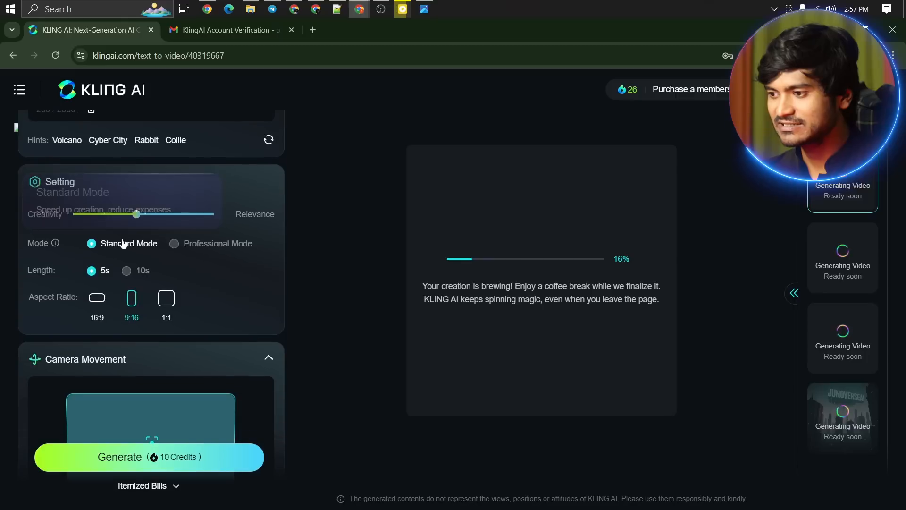
scroll(198, 290, "down", 2)
scroll(197, 287, "down", 2)
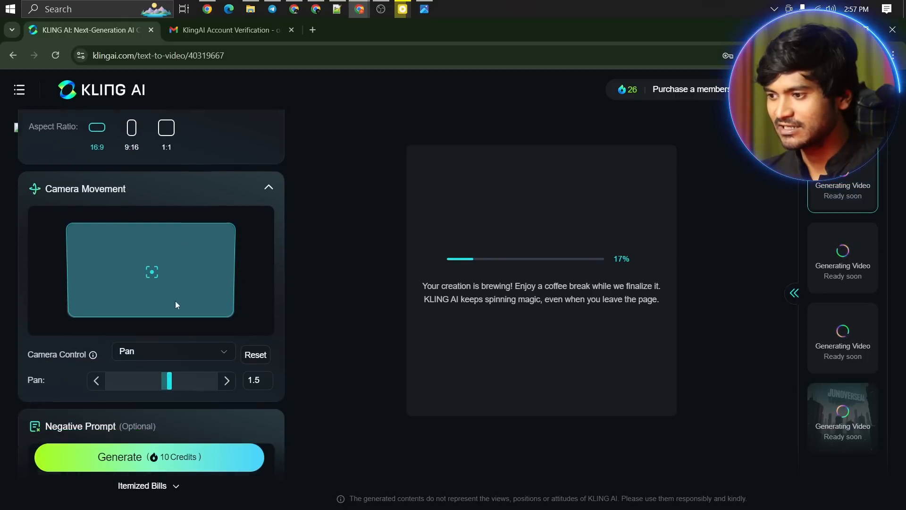
Clear the Pan camera control so the space station video uses no specific camera movement
left_click(174, 294)
left_click(172, 316)
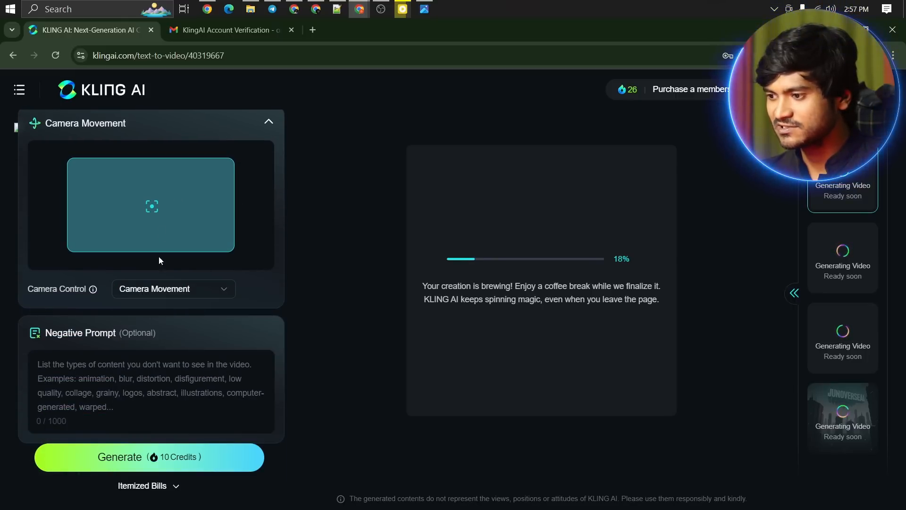
scroll(150, 240, "down", 1)
scroll(165, 274, "up", 2)
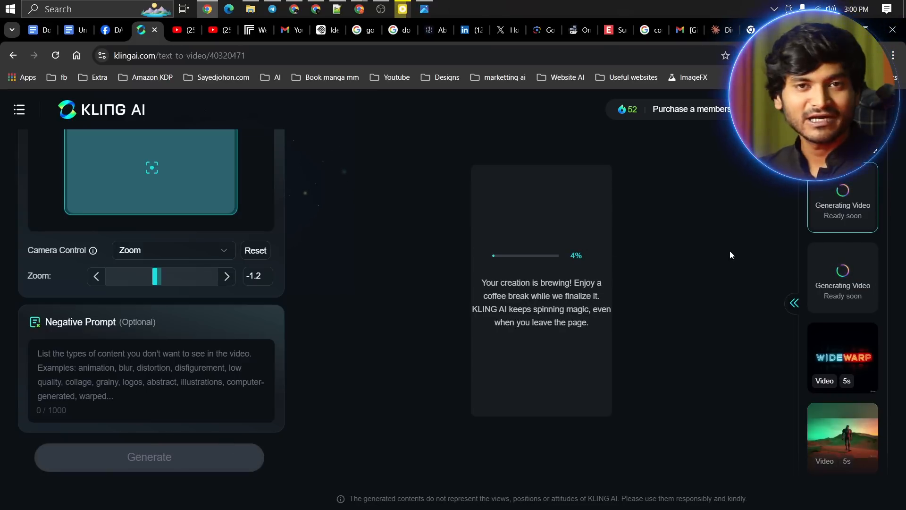
Switch to the other KLING AI browser window and play the generated clip of the man holding a glowing orb in full screen
scroll(856, 261, "down", 1)
scroll(854, 274, "down", 6)
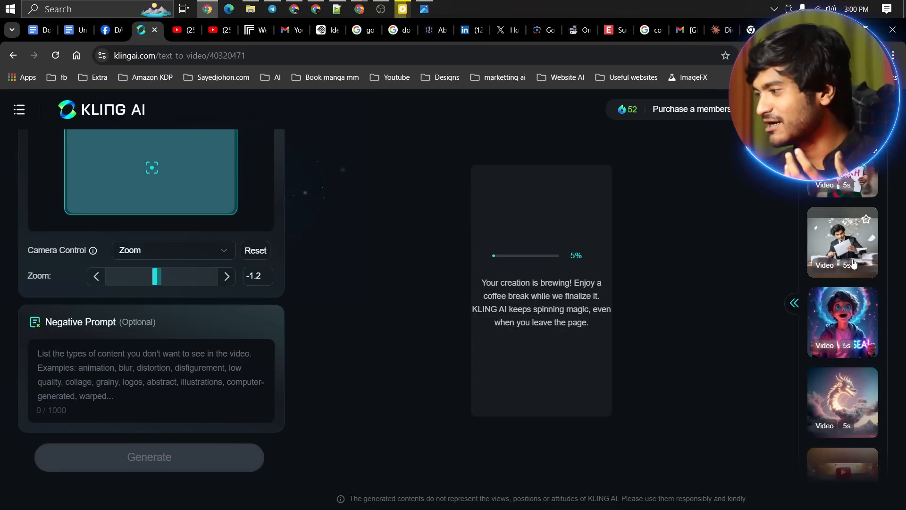
left_click(845, 297)
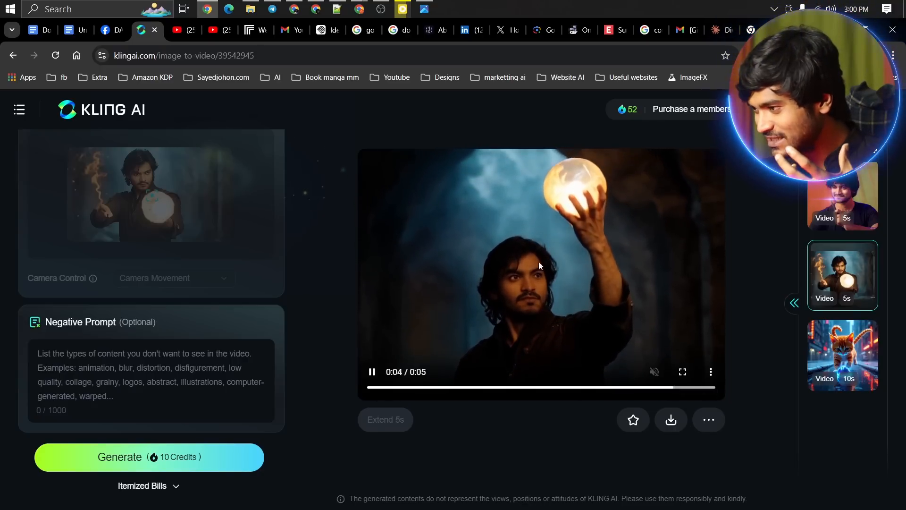
left_click(683, 372)
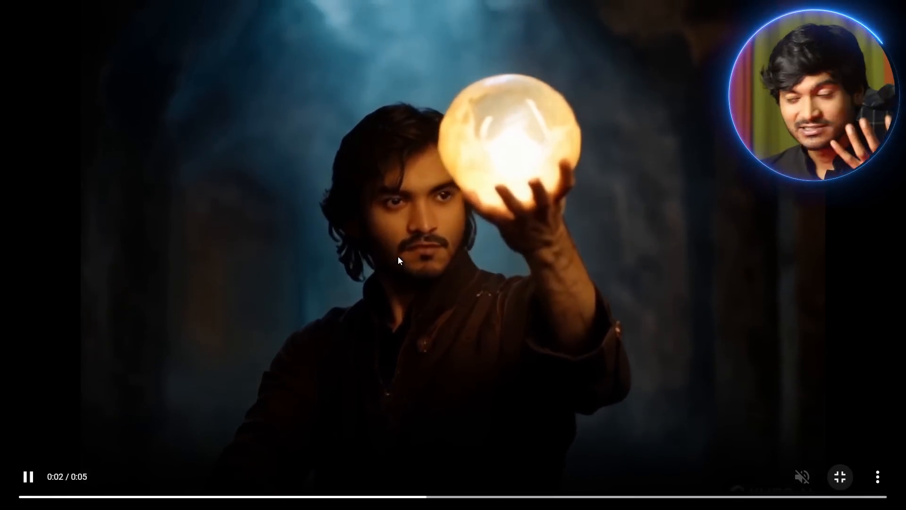
left_click(841, 485)
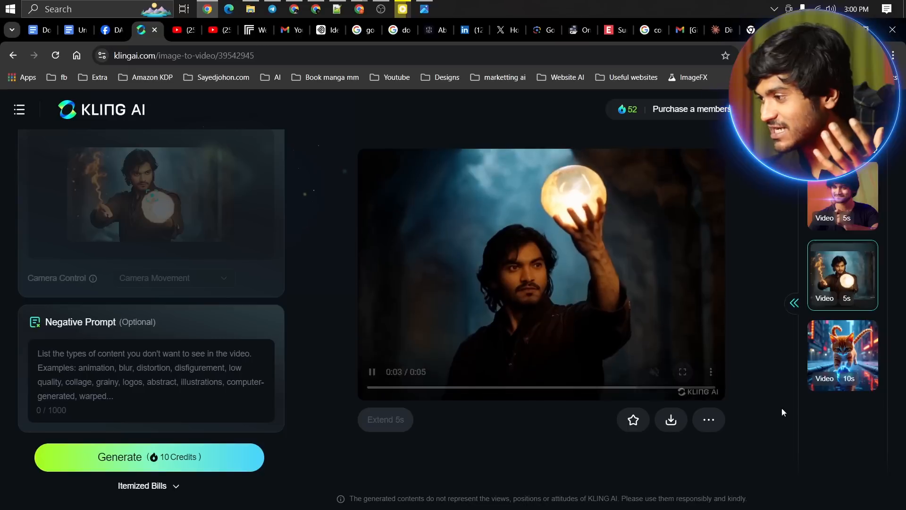
Play the magical pencil clip in full screen and review the image and prompt used to generate it
left_click(845, 297)
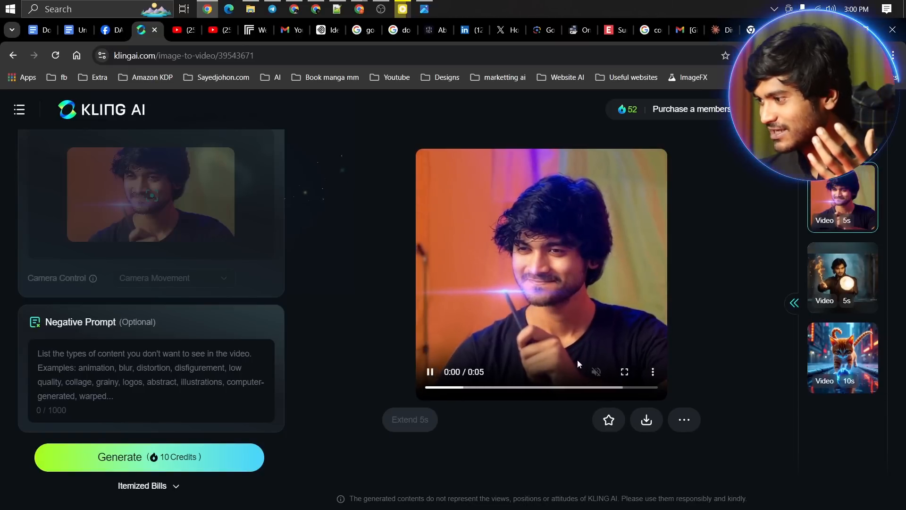
left_click(625, 372)
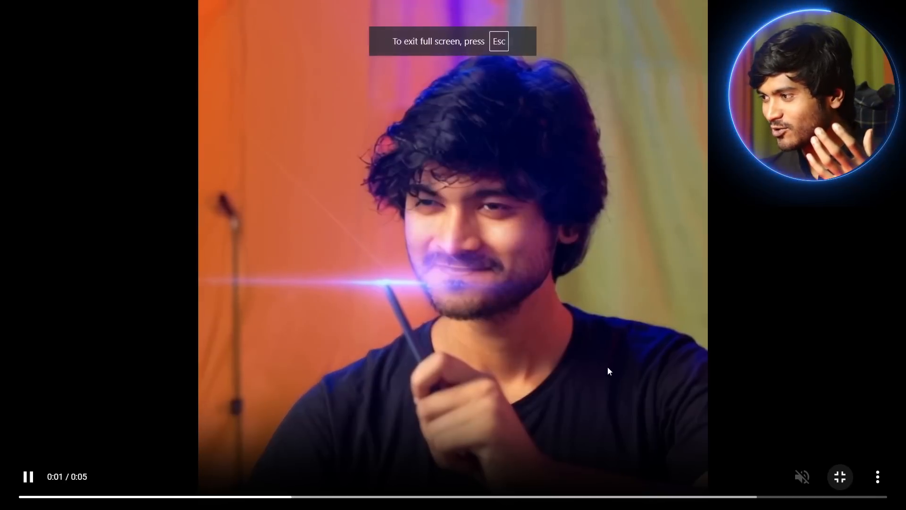
left_click(840, 477)
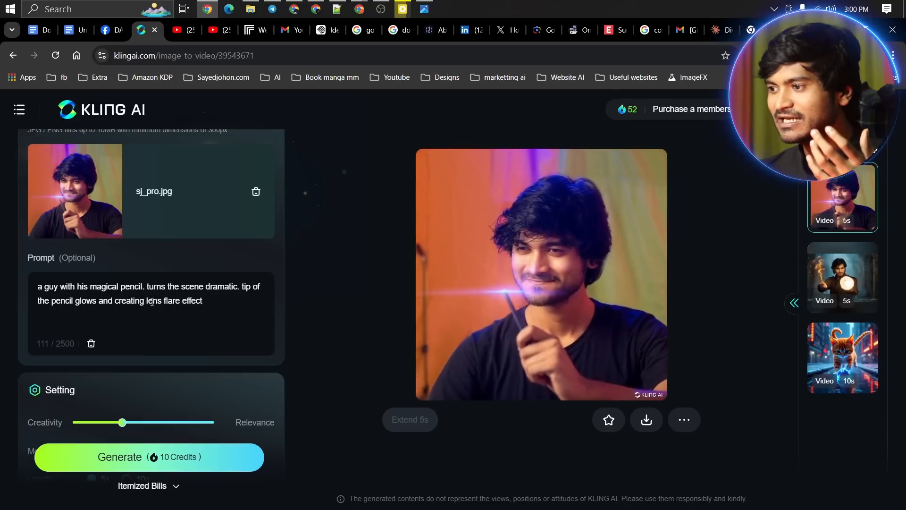
mouse_move(546, 298)
left_click(624, 372)
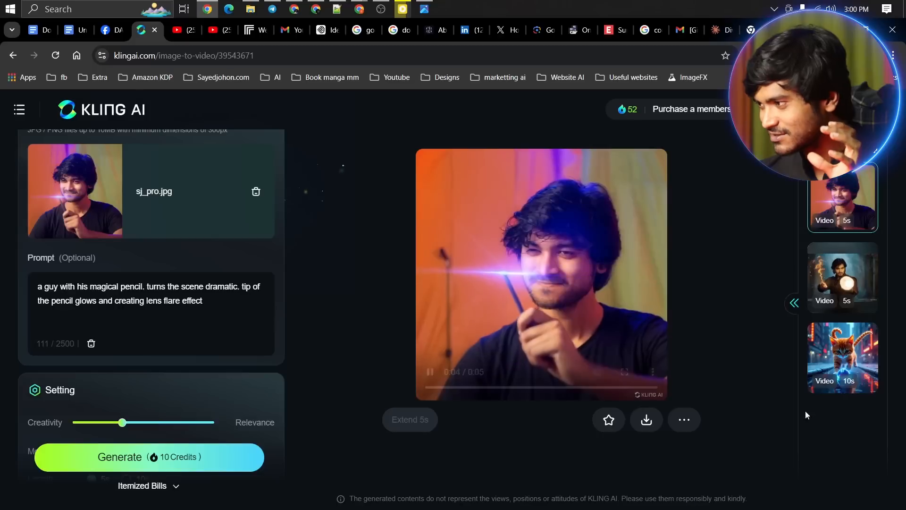
Open the JUNOVERSEAI robot clip and view its source image mc3yxmciymkoh9cloz28.jpg from the Kling Images folder
scroll(830, 260, "up", 3)
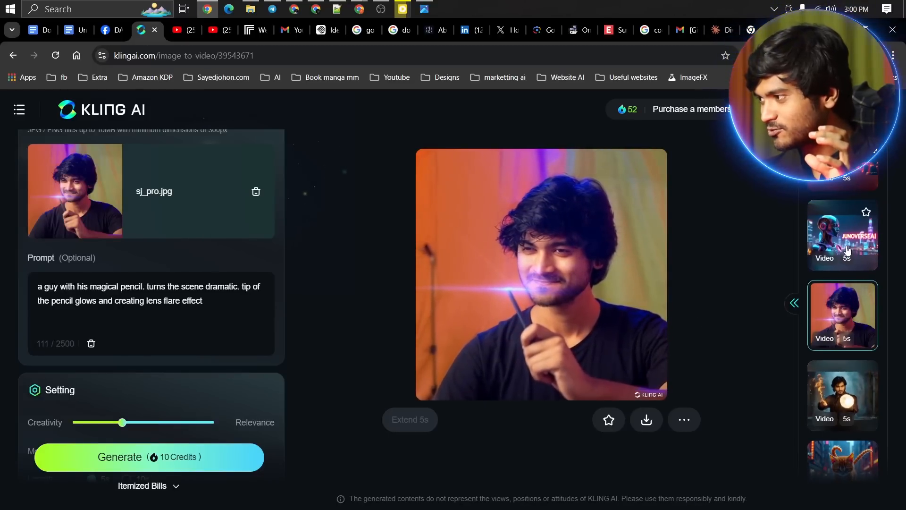
left_click(817, 231)
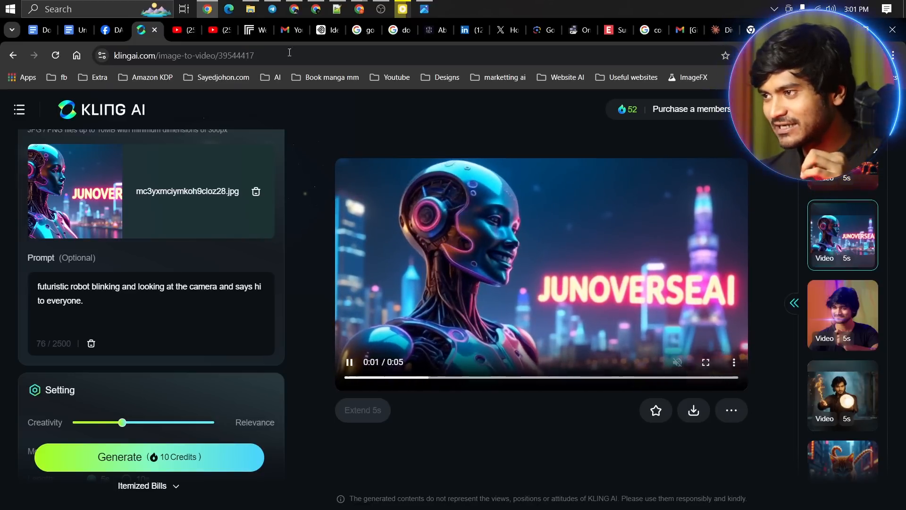
left_click(255, 8)
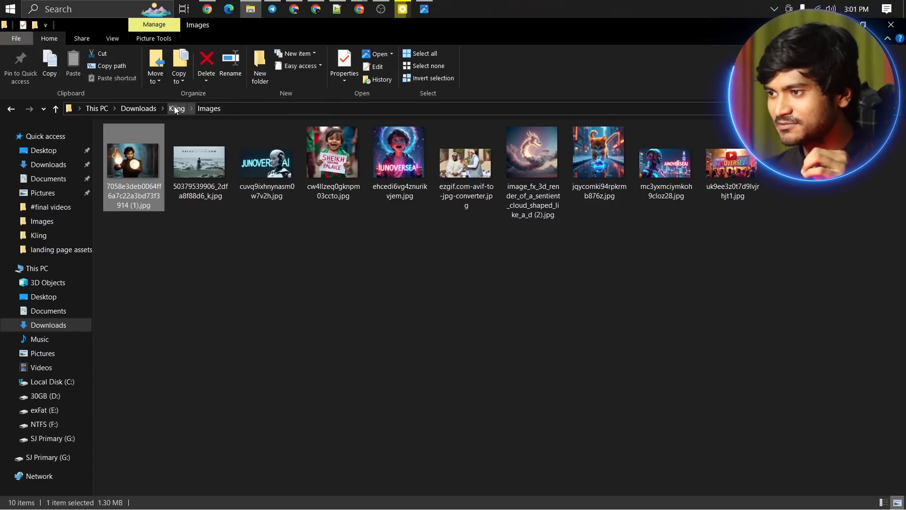
double_click(638, 152)
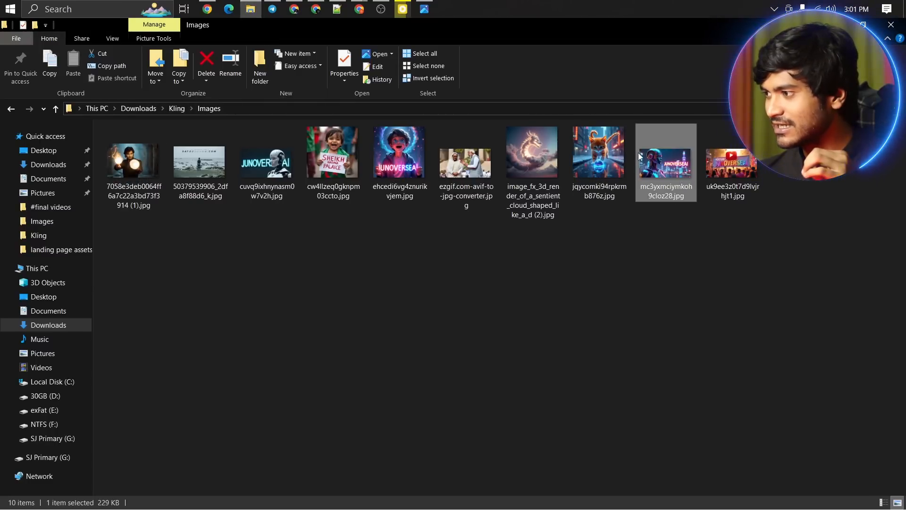
scroll(491, 198, "up", 3)
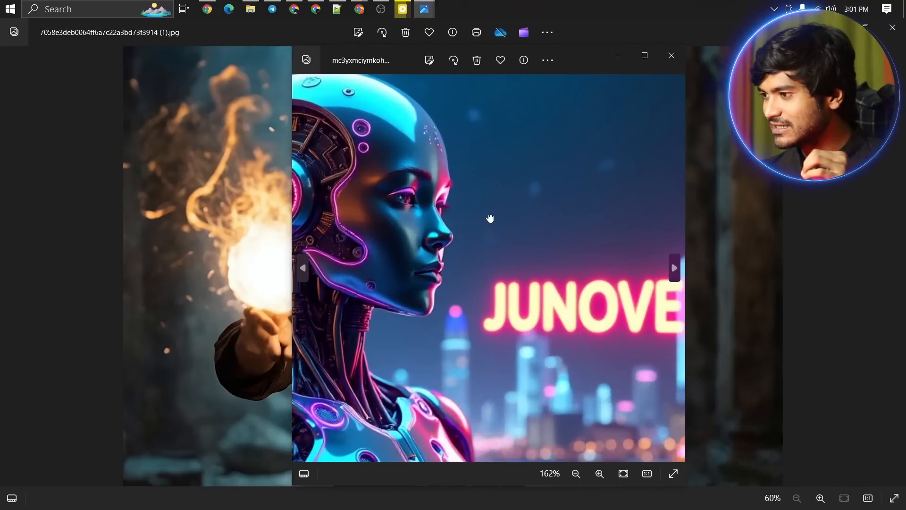
scroll(489, 217, "down", 3)
double_click(581, 60)
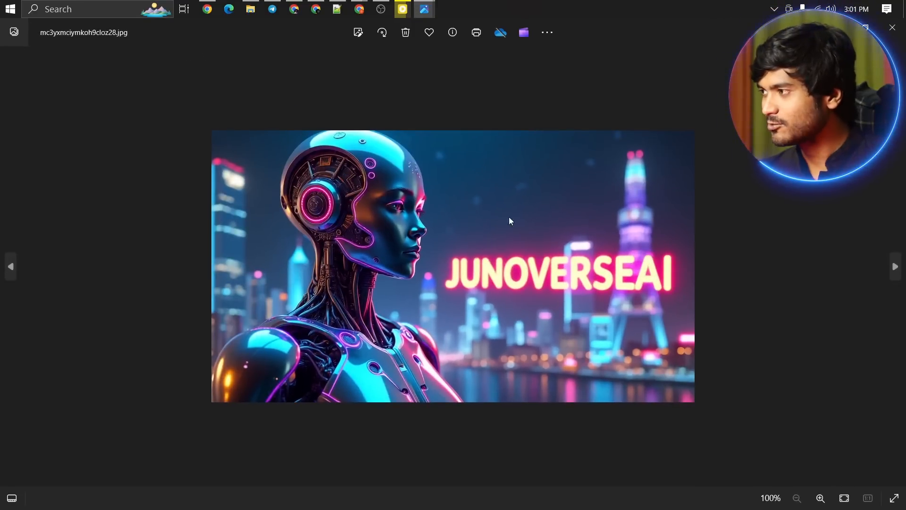
left_click(891, 27)
left_click(891, 27)
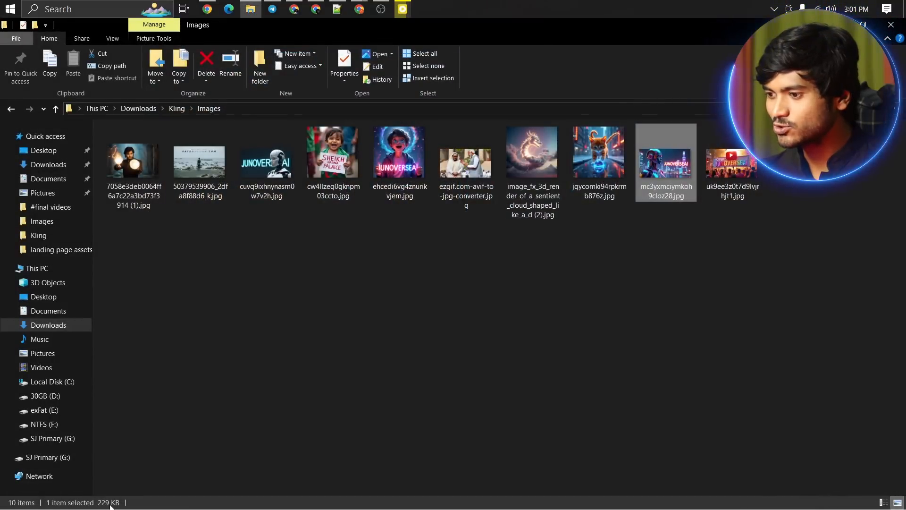
Return to KLING AI in the browser and compare the robot clip with its source image
left_click(210, 10)
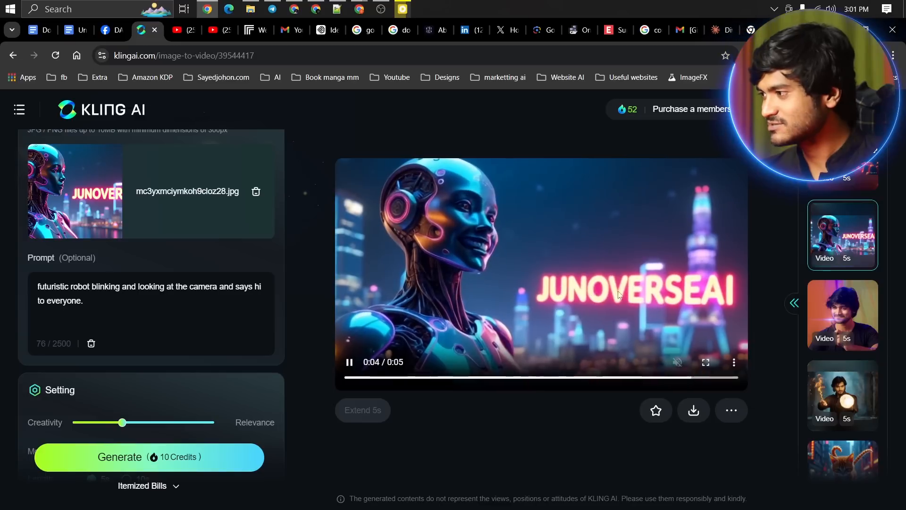
scroll(855, 282, "up", 1)
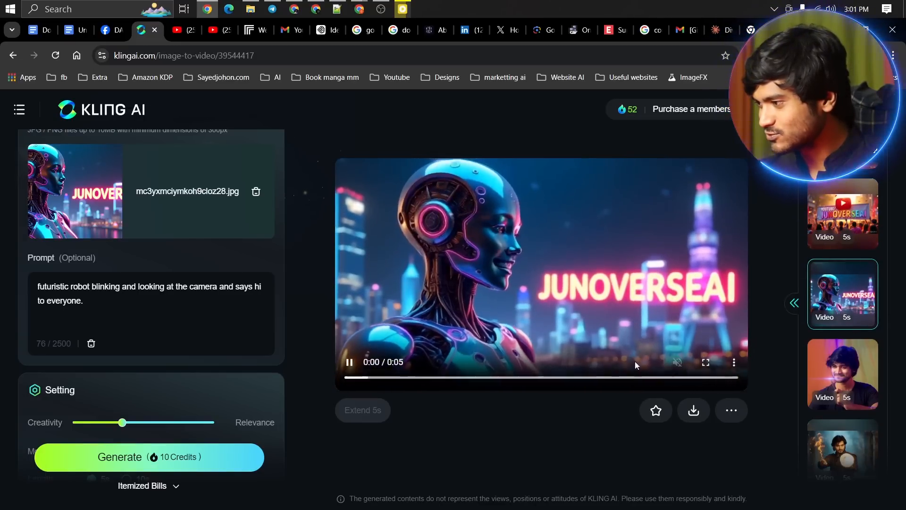
scroll(849, 257, "up", 1)
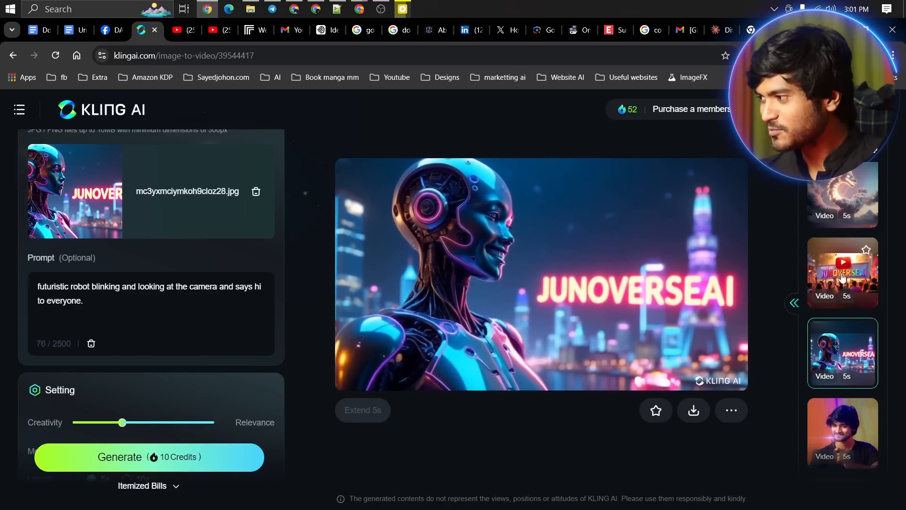
View the crowd banner source image uk9ee3z0t7d9lvjrhjt1.jpg from the Kling Images folder, including a closer look at the banner
left_click(255, 10)
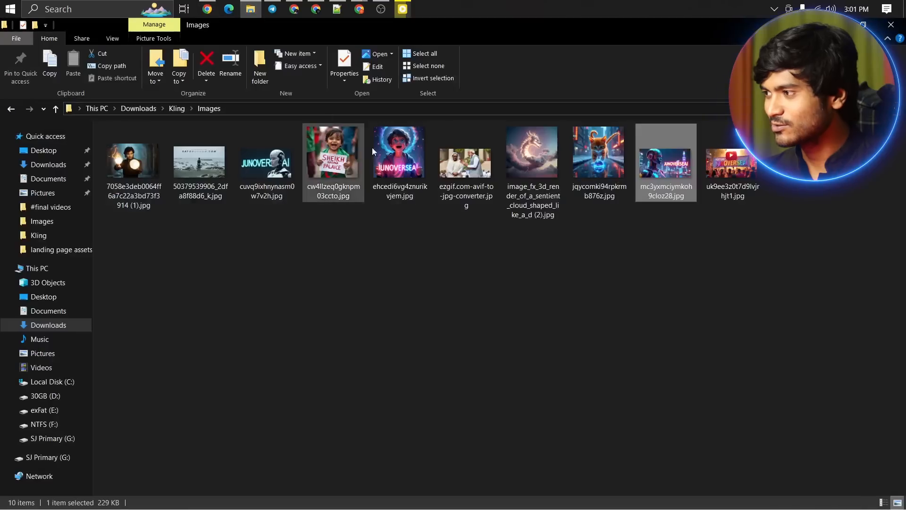
double_click(723, 158)
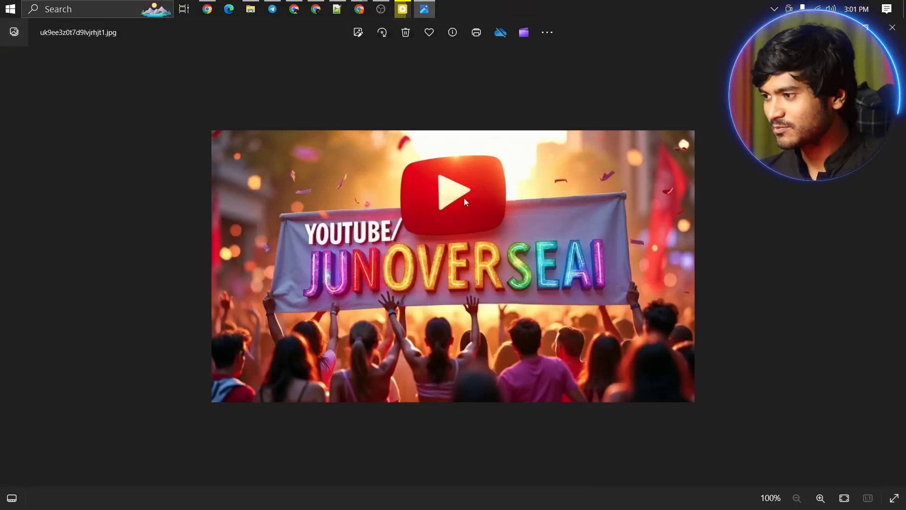
double_click(385, 240)
double_click(384, 240)
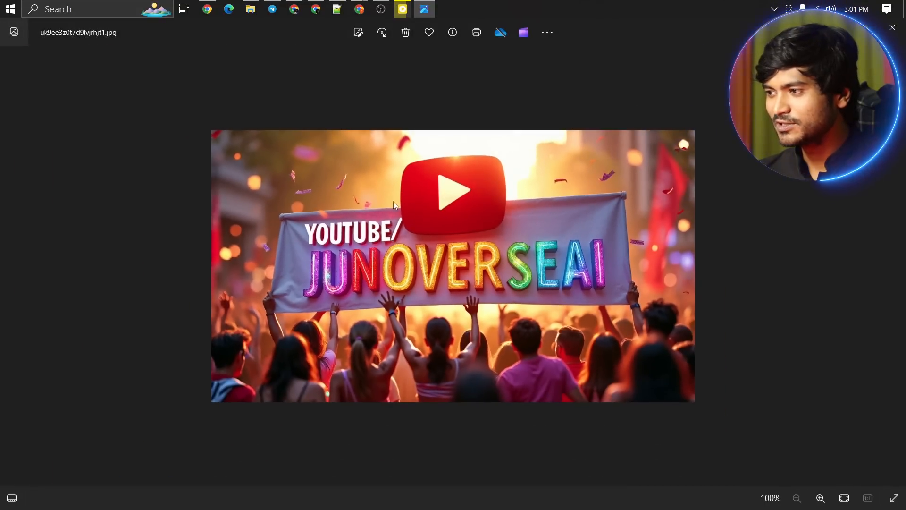
left_click(891, 28)
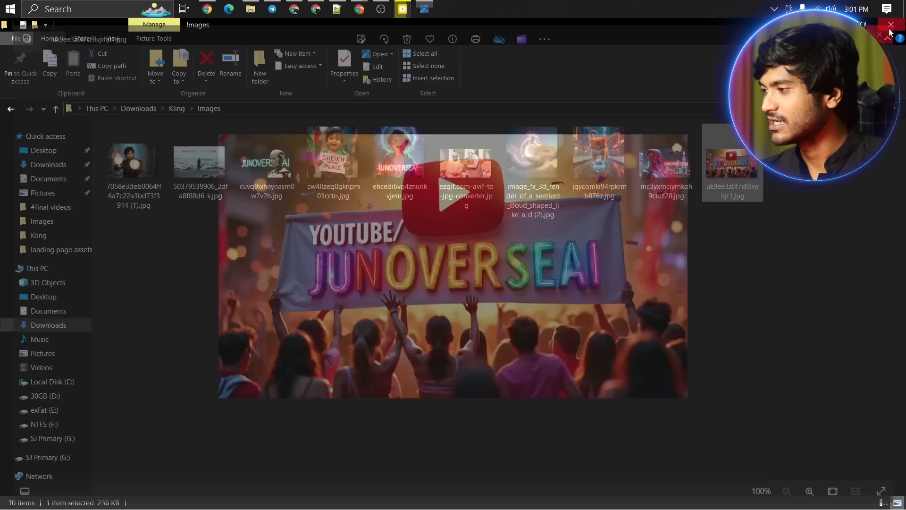
Return to KLING AI and play the generated crowd banner clip in full screen
left_click(207, 9)
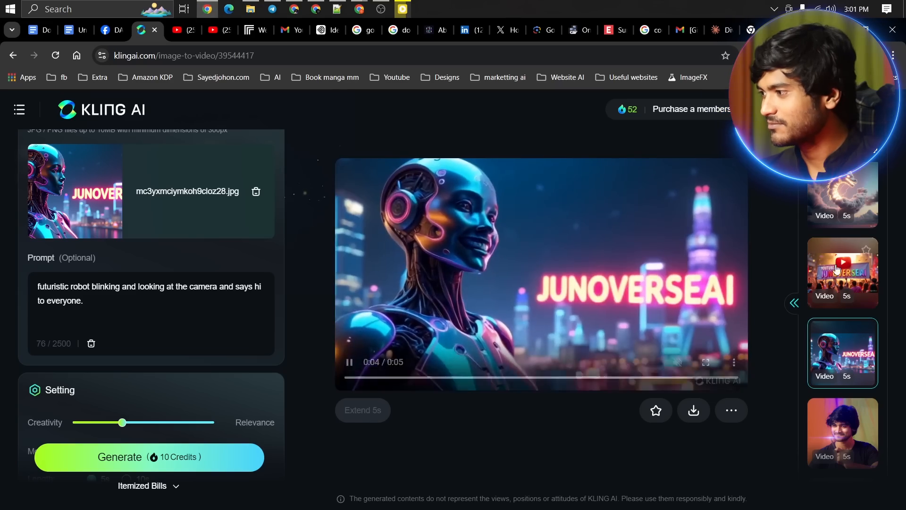
left_click(838, 273)
left_click(705, 362)
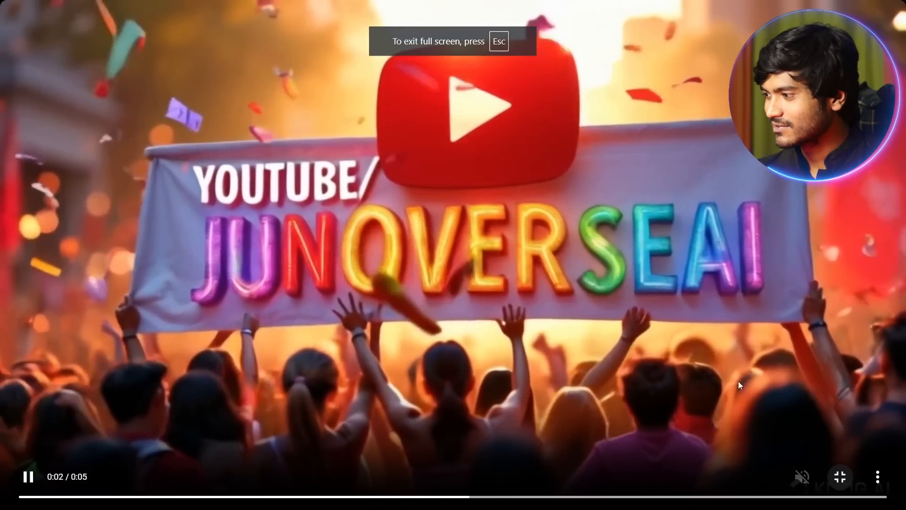
left_click(840, 476)
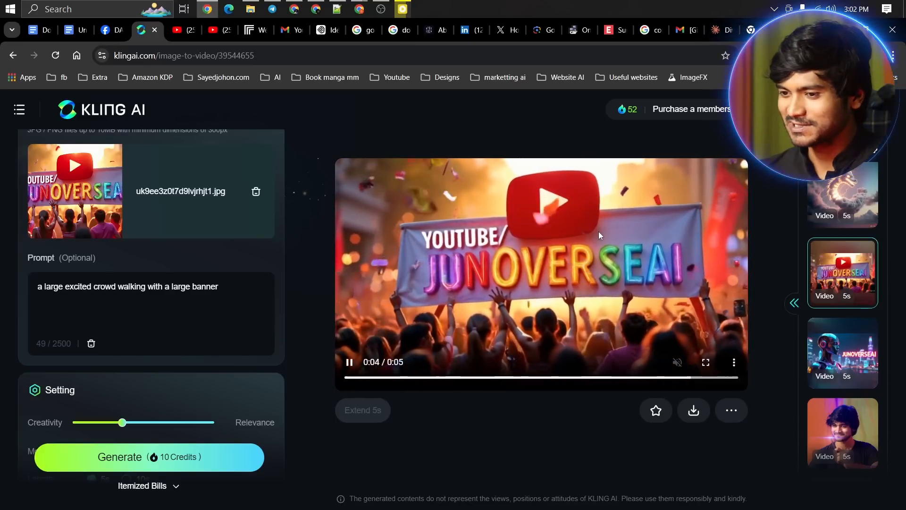
Open the cloud-and-lightning dragon clip from the generated videos and play it in full screen
left_click(832, 200)
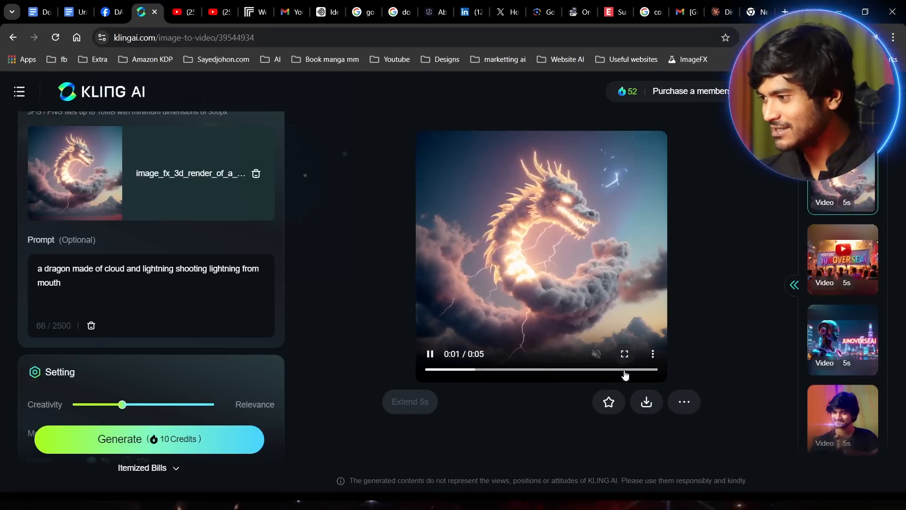
left_click(624, 372)
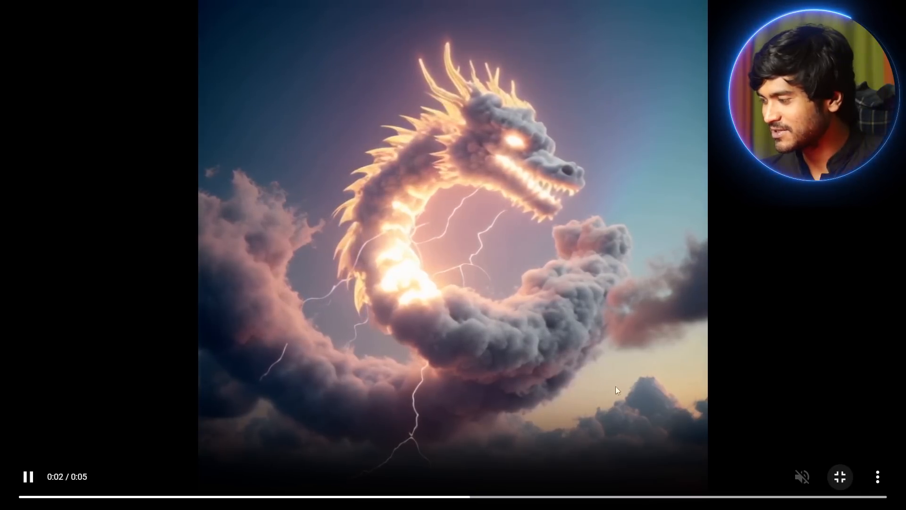
left_click(838, 476)
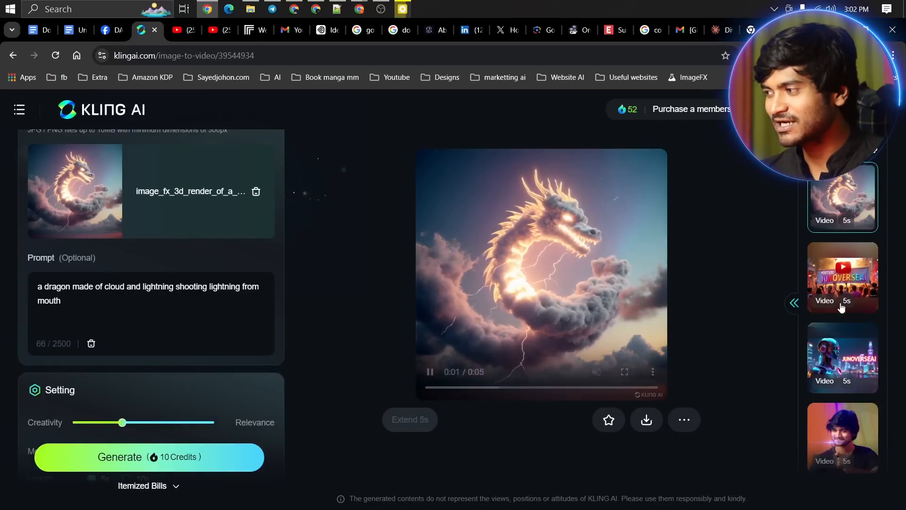
Open the cartoon boy clip with the JUNOVERSEAI text and compare the video with its prompt
scroll(850, 299, "up", 4)
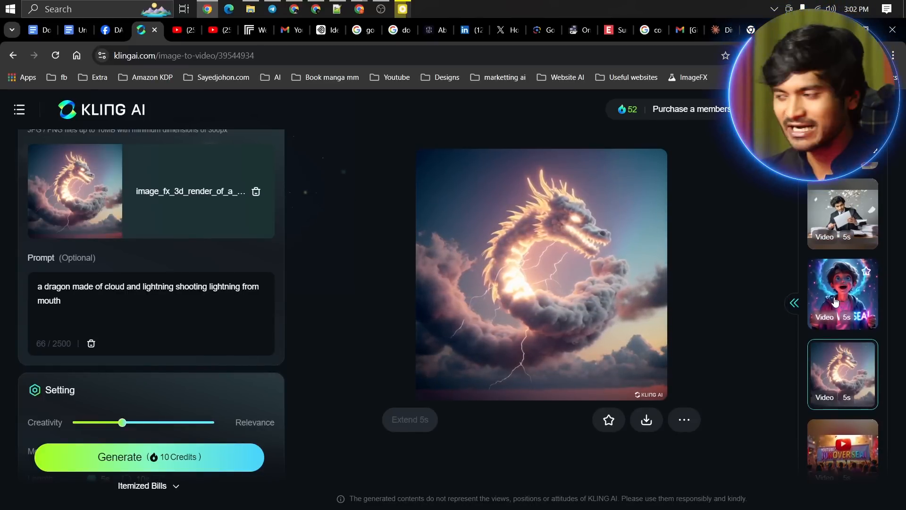
left_click(832, 298)
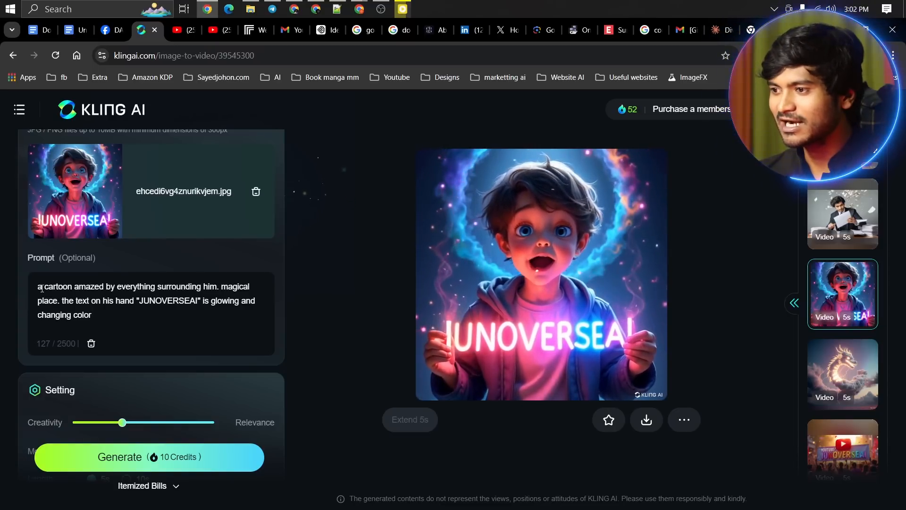
left_click_drag(41, 288, 117, 287)
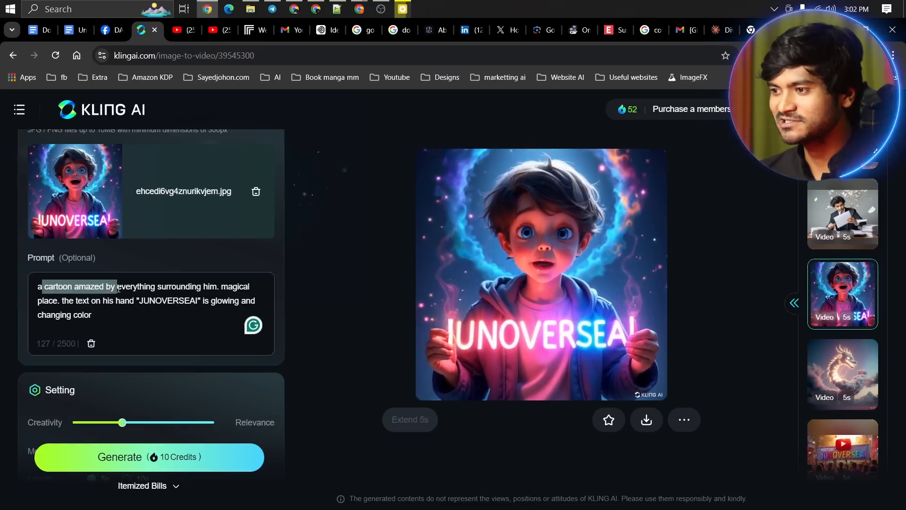
left_click(223, 286)
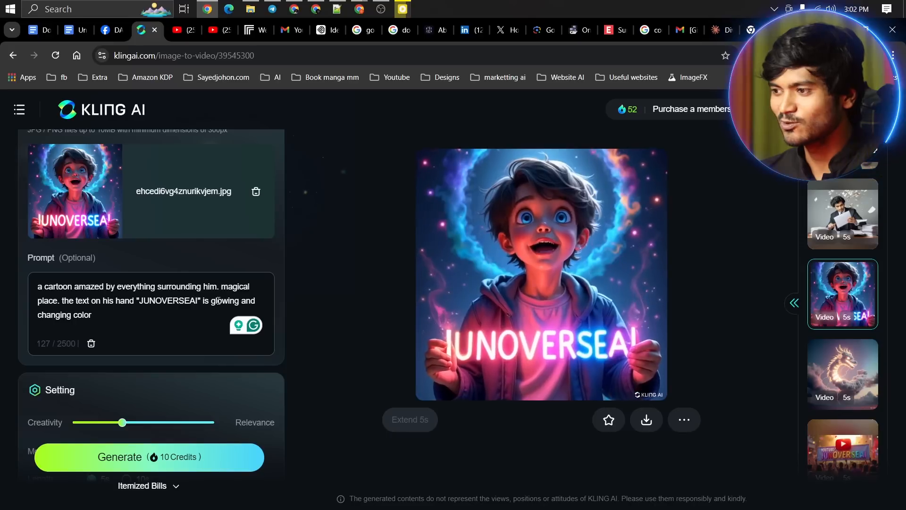
mouse_move(480, 303)
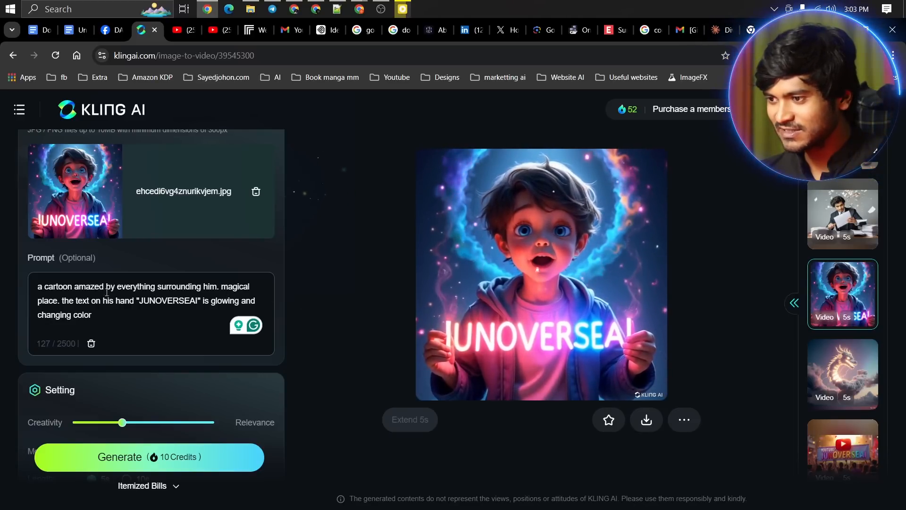
left_click_drag(92, 314, 70, 282)
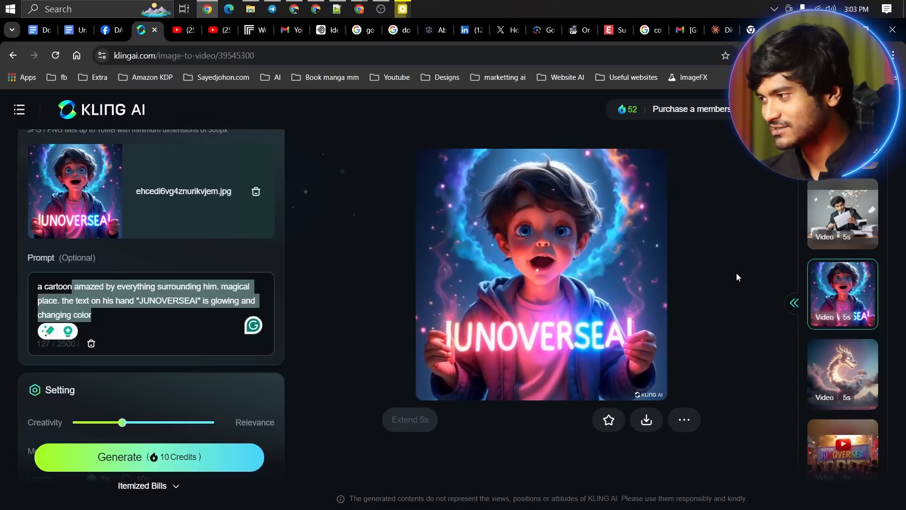
View the clip of the man at a desk with flying papers and the clip of the laughing baby
scroll(872, 287, "up", 1)
left_click(872, 288)
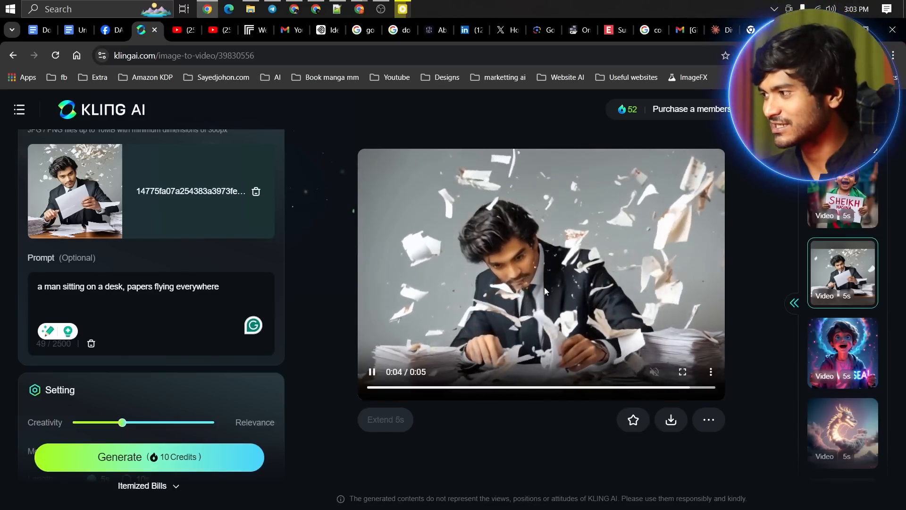
scroll(836, 307, "up", 1)
left_click(841, 250)
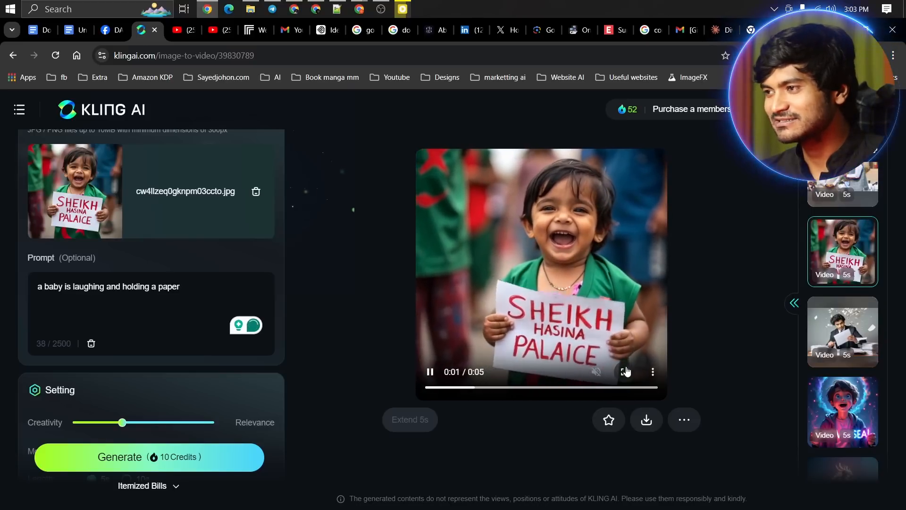
View the baby source image cw4llzeq0gknpm03ccto.jpg from the Kling Images folder, including a closer look at the handwritten sign
left_click(252, 8)
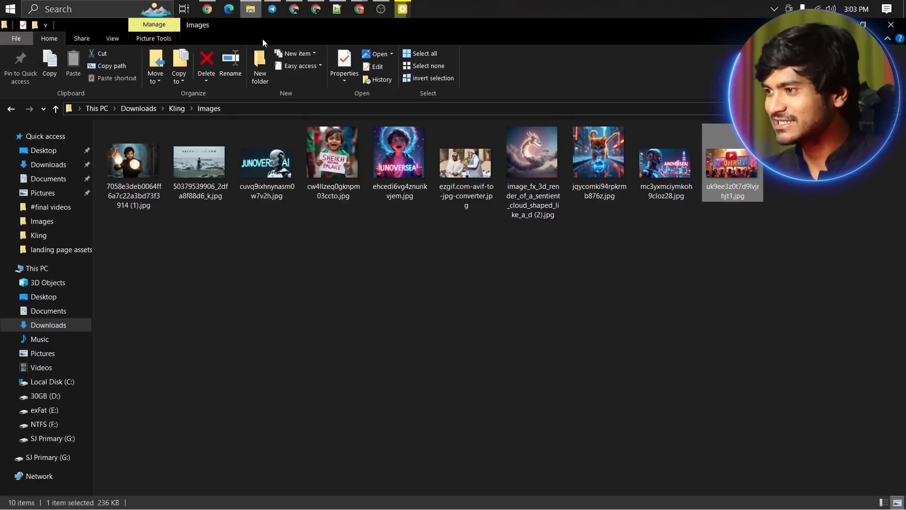
double_click(336, 158)
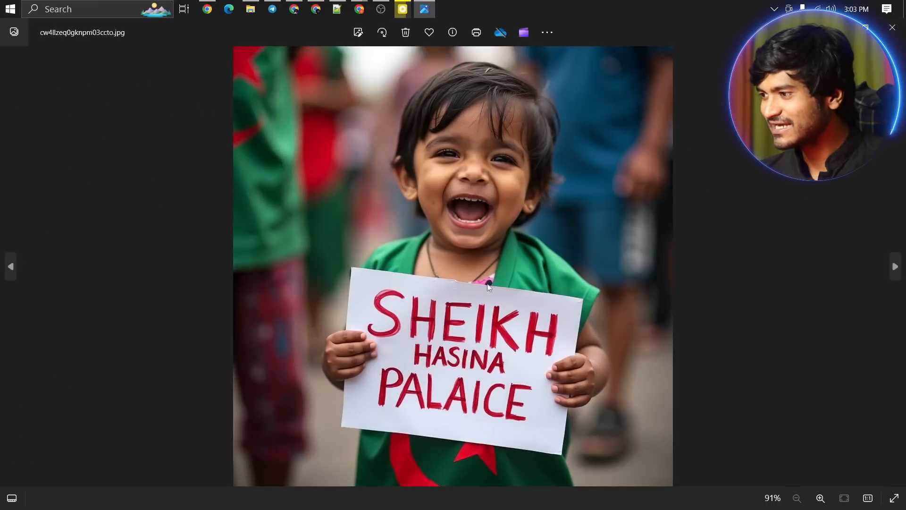
scroll(456, 270, "up", 5)
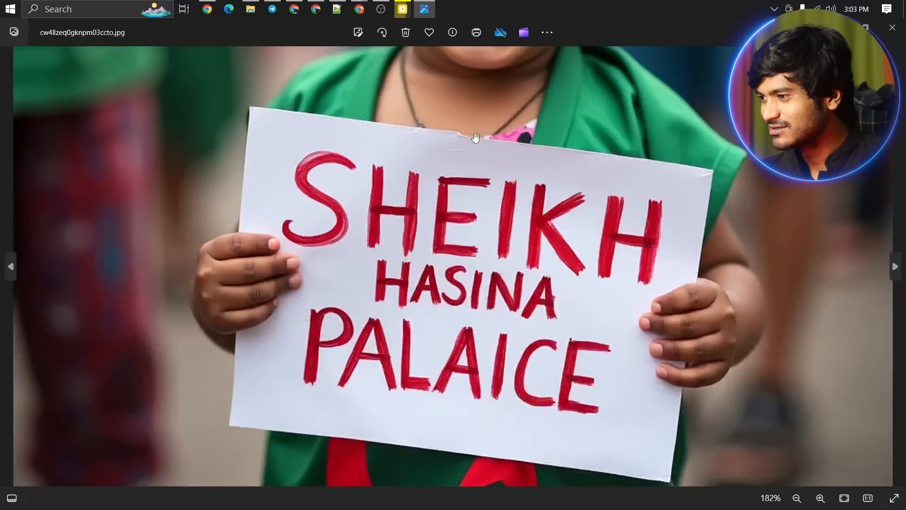
scroll(495, 140, "down", 5)
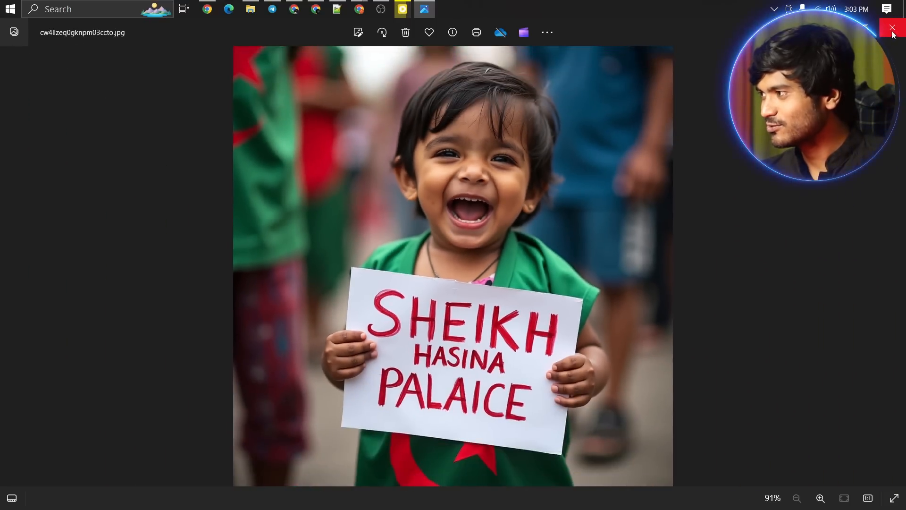
left_click(893, 33)
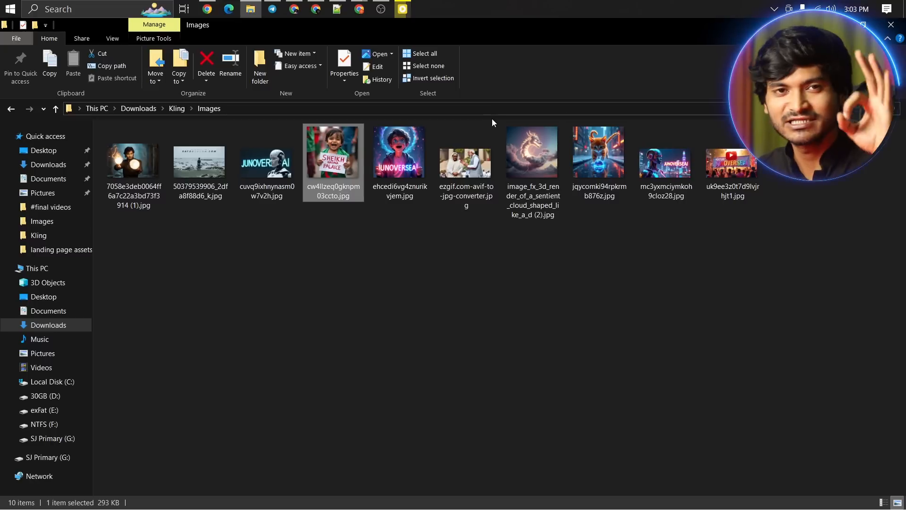
Enlarge the image thumbnails shown in the Kling Images folder
right_click(478, 270)
mouse_move(554, 274)
left_click(637, 278)
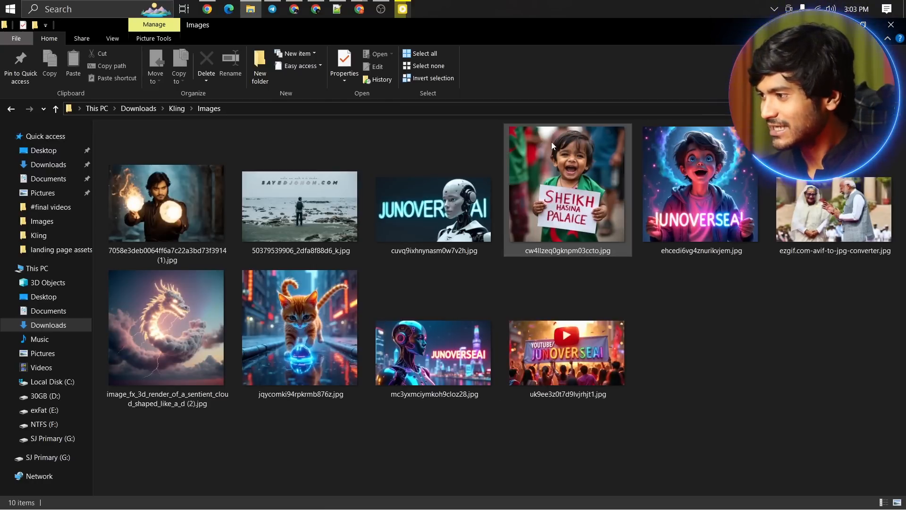
Return to KLING AI, play the laughing baby clip in full screen and review its prompt
left_click(220, 8)
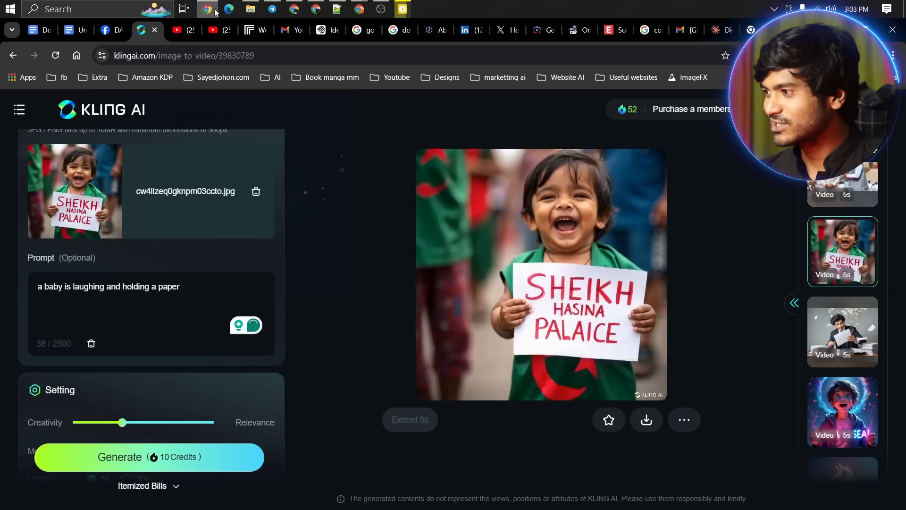
key("F11")
left_click(625, 283)
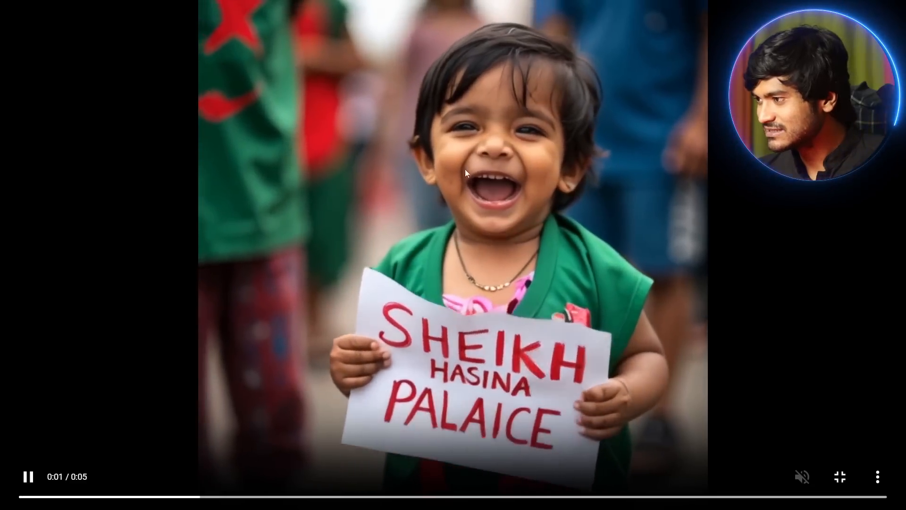
left_click(841, 477)
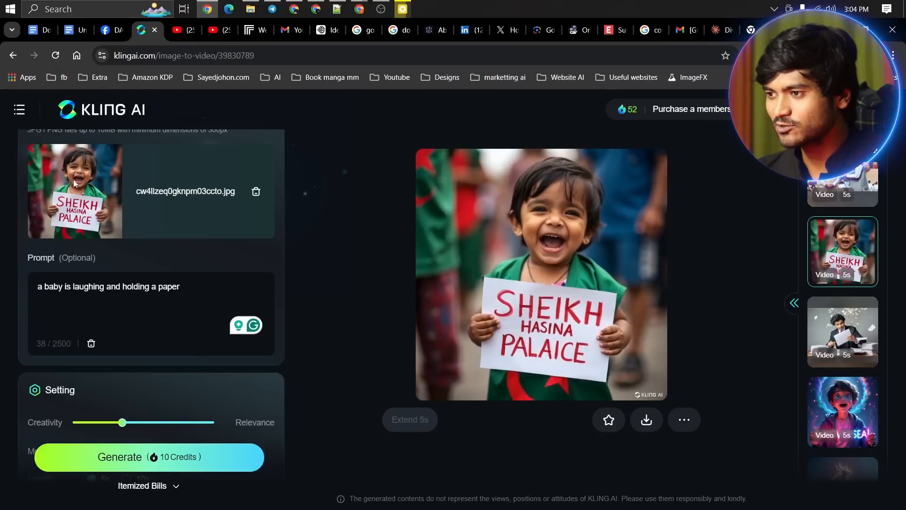
left_click_drag(38, 291, 79, 289)
left_click(189, 293)
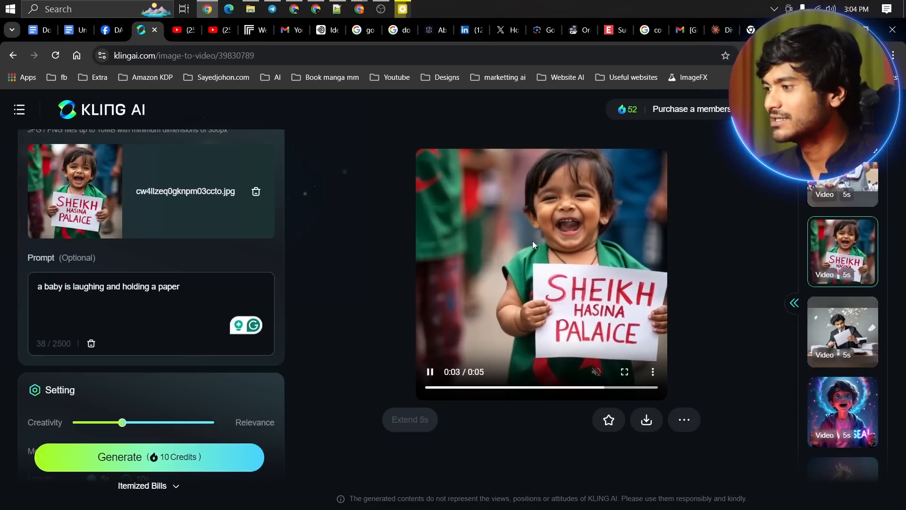
Check the file properties of ezgif.com-avif-to-jpg-converter.jpg in the Kling Images folder
scroll(822, 245, "up", 3)
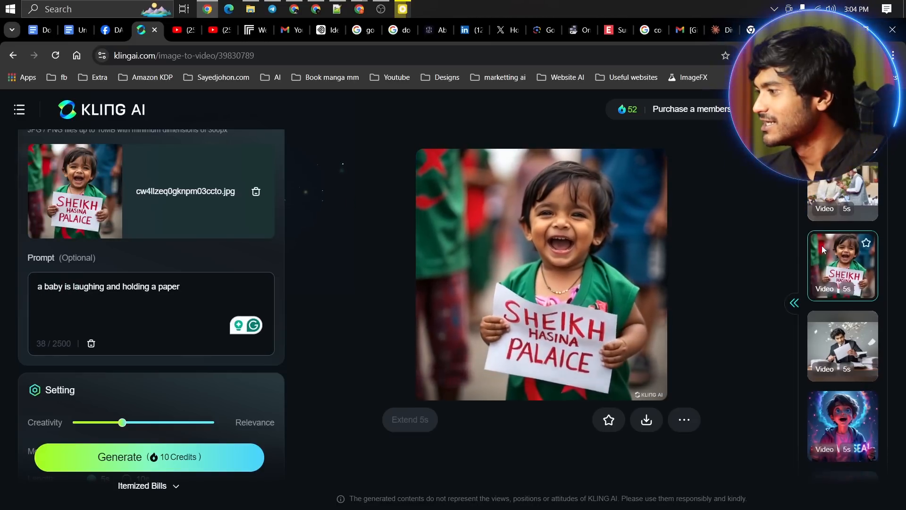
left_click(250, 9)
left_click(822, 214)
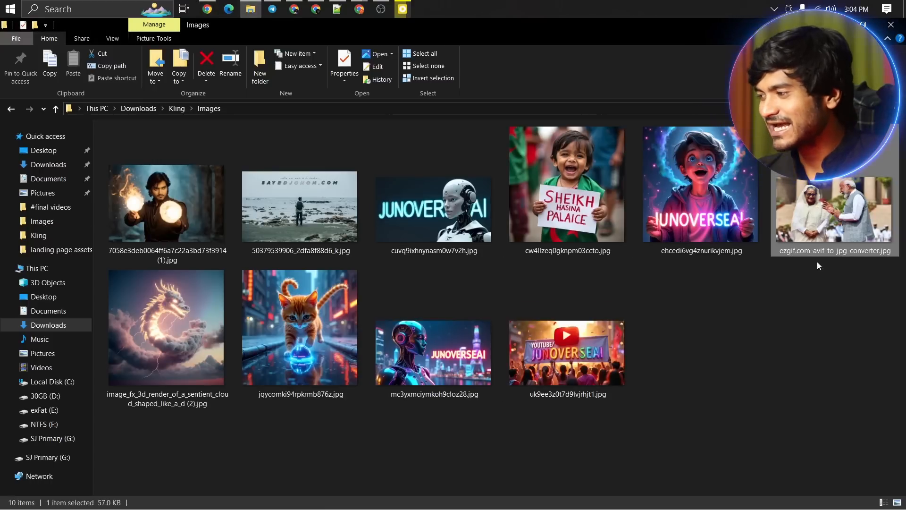
right_click(834, 208)
left_click(688, 500)
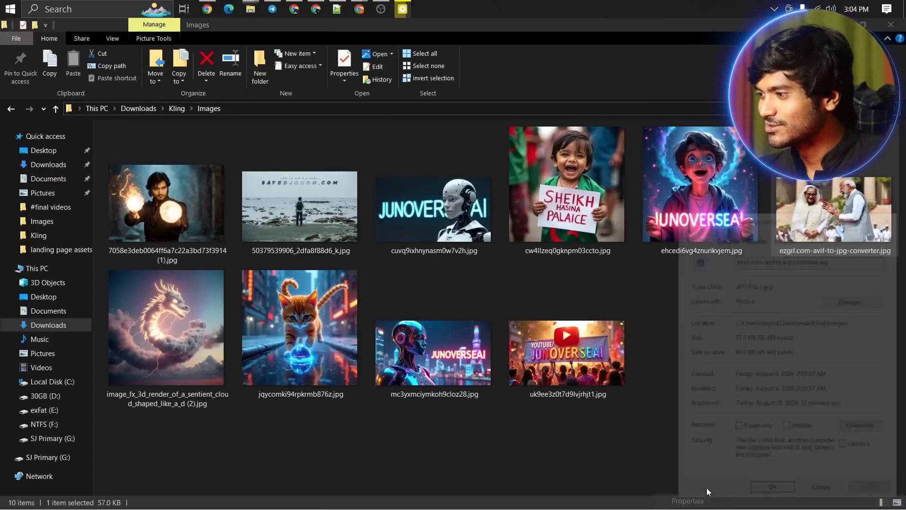
left_click_drag(779, 224, 570, 163)
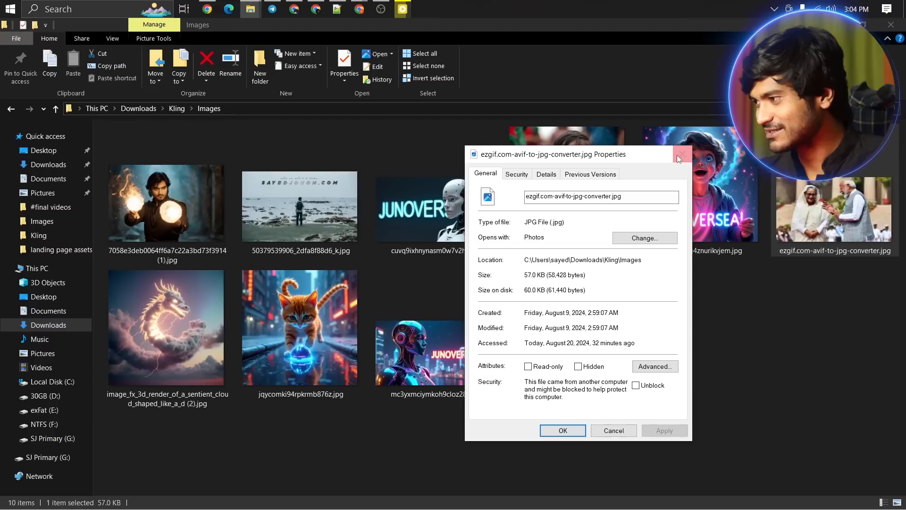
left_click(698, 22)
View the source image ezgif.com-avif-to-jpg-converter.jpg enlarged
double_click(894, 141)
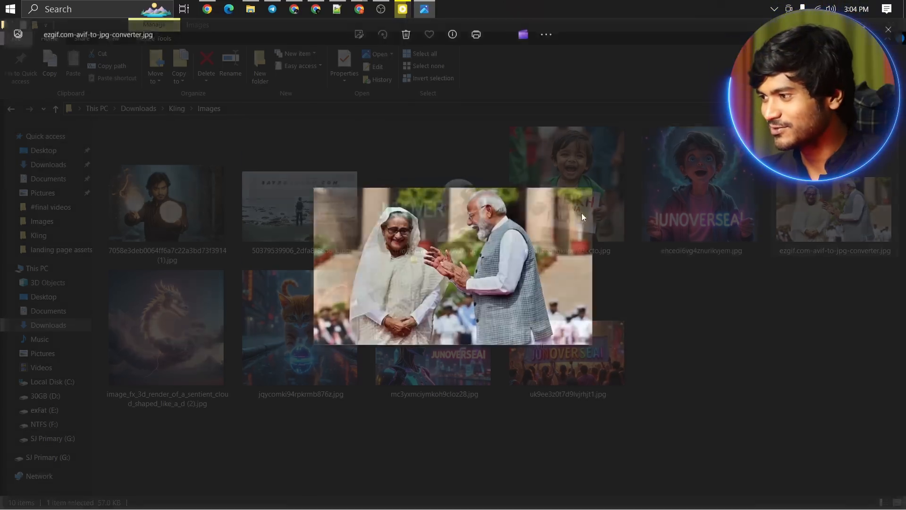
scroll(480, 237, "up", 4)
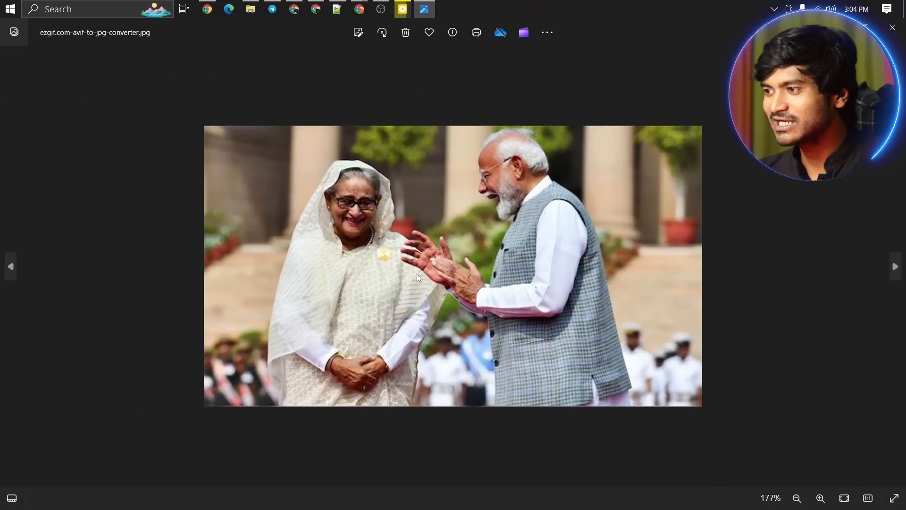
left_click(891, 27)
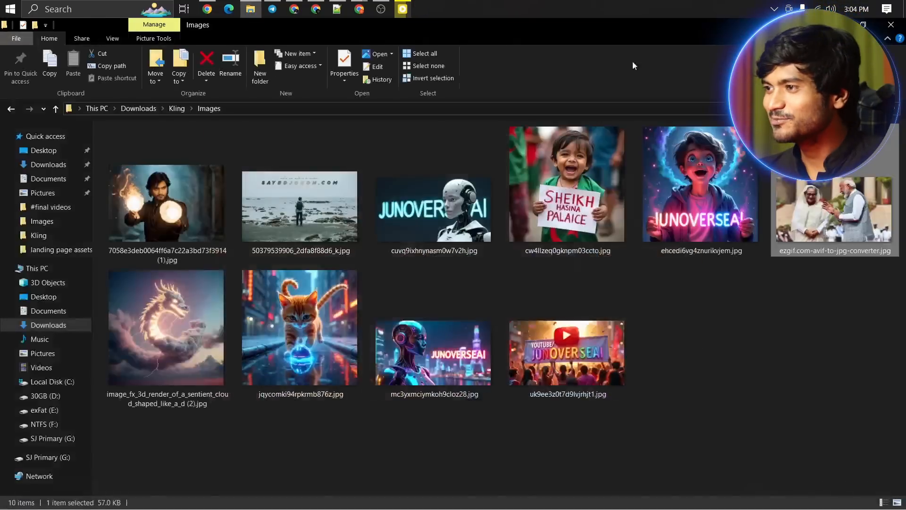
Return to KLING AI and replay the clip of the old couple hugging, made from the ezgif source image
left_click(207, 10)
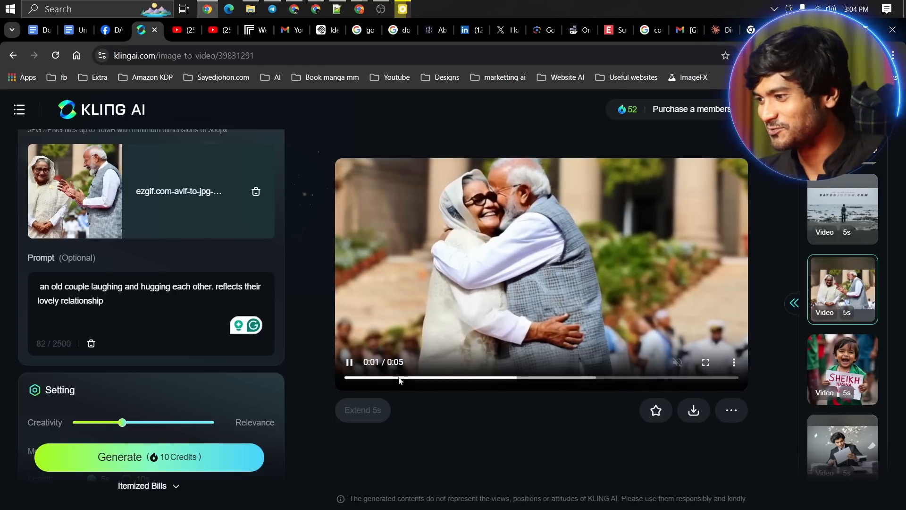
left_click(392, 378)
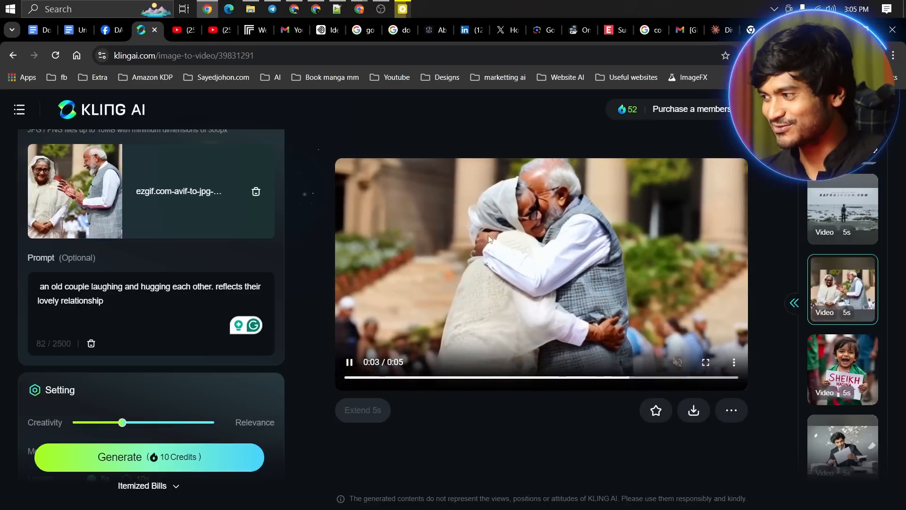
scroll(93, 296, "up", 3)
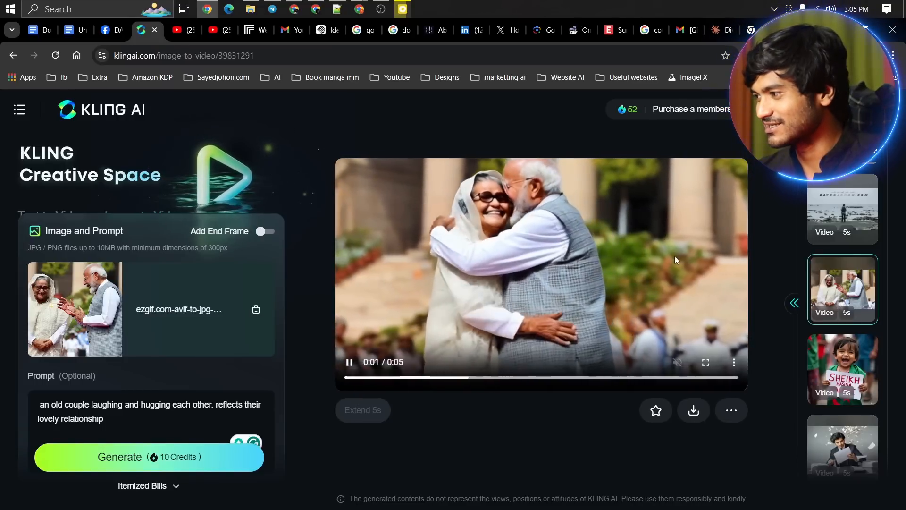
Open the seaside clip of the man with a backpack, review its asteroid prompt and play it in full screen
scroll(857, 337, "up", 3)
left_click(857, 337)
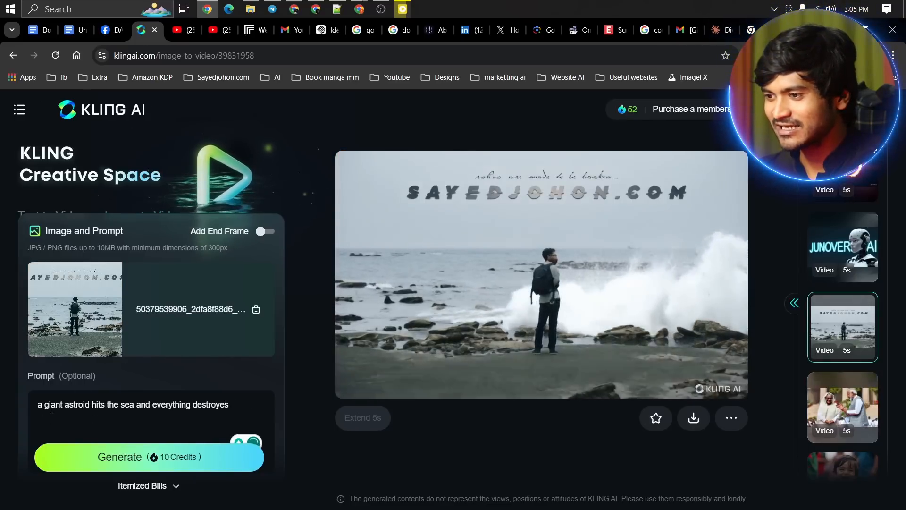
left_click(86, 409)
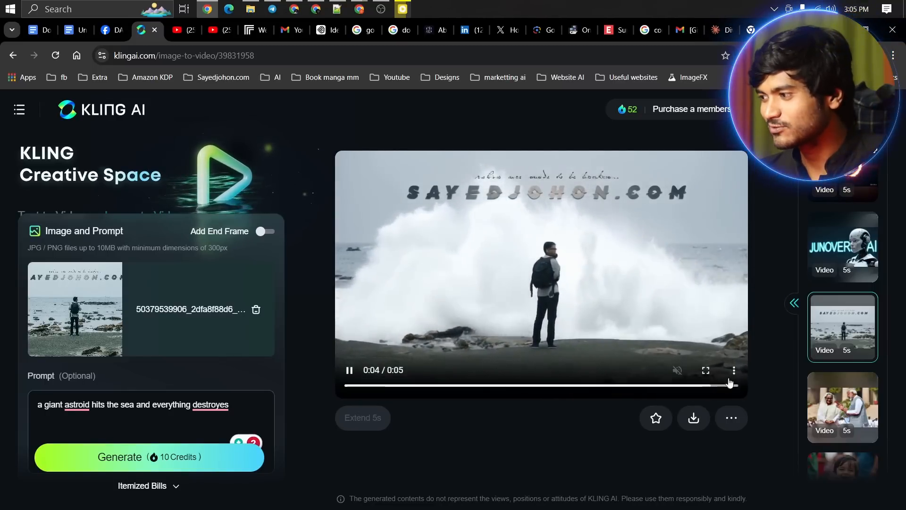
left_click(705, 370)
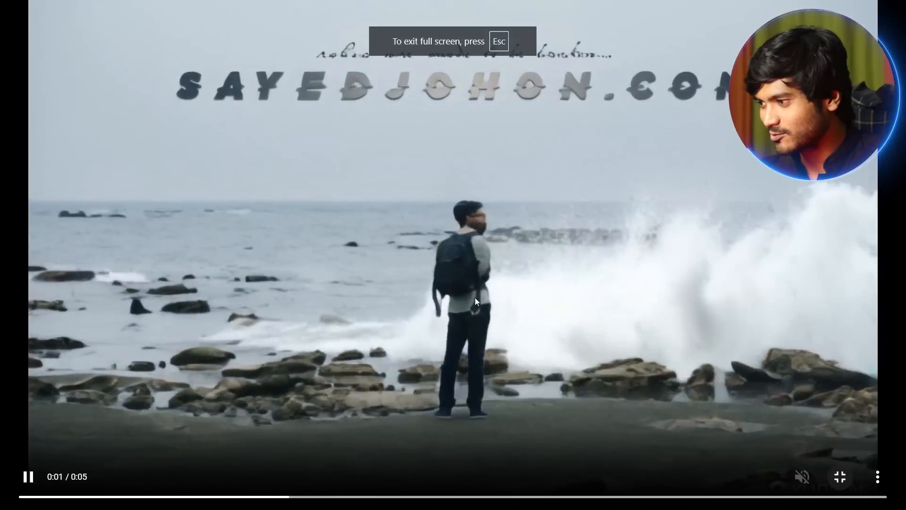
left_click(840, 477)
left_click(250, 8)
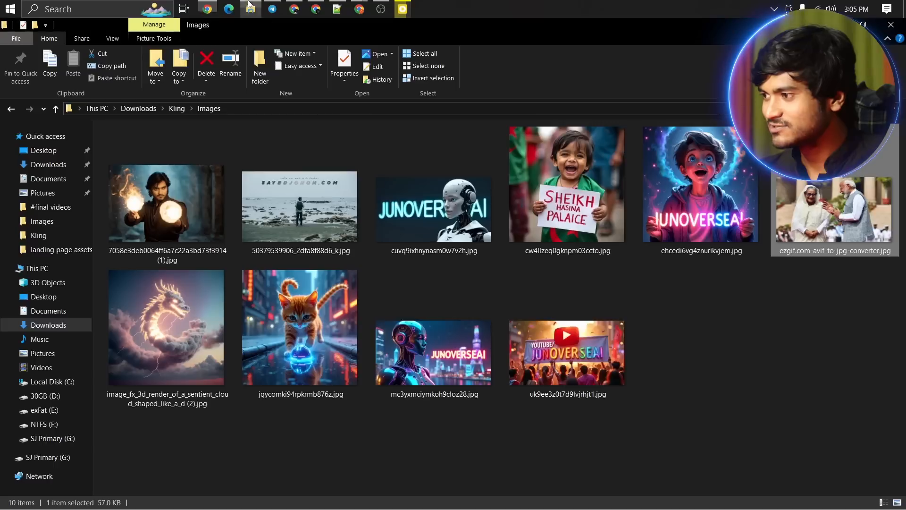
double_click(311, 188)
scroll(443, 229, "up", 3)
scroll(499, 276, "down", 3)
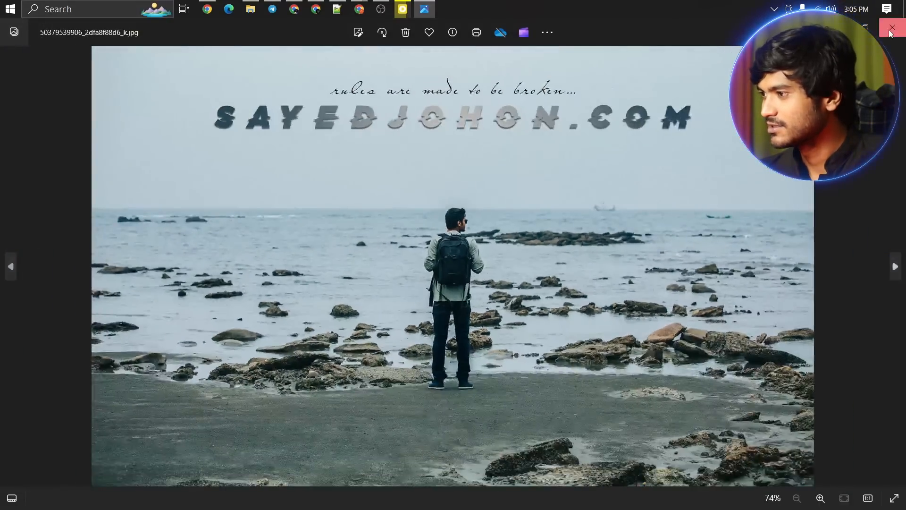
left_click(891, 29)
Return to KLING AI, open the JUNOVERSEAI robot clip with the facial expression prompt, and watch it in full screen
left_click(207, 9)
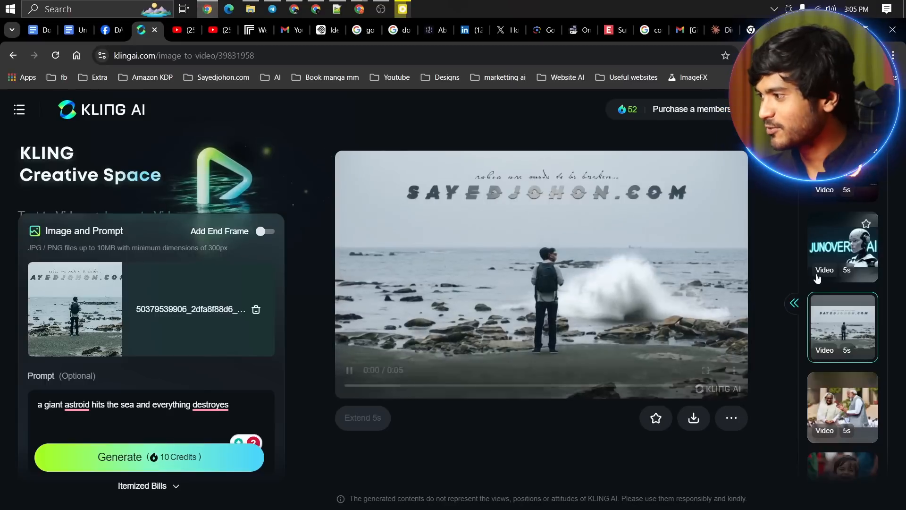
left_click(818, 273)
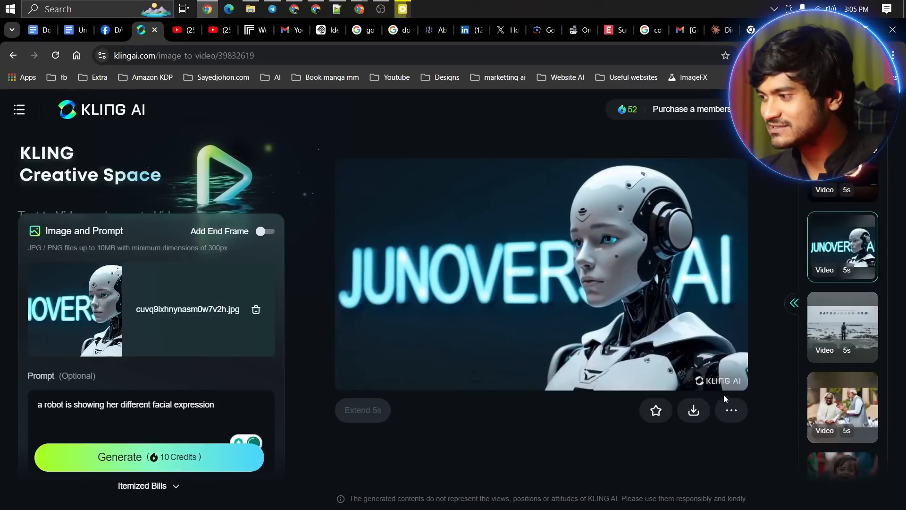
key("F11")
left_click(706, 273)
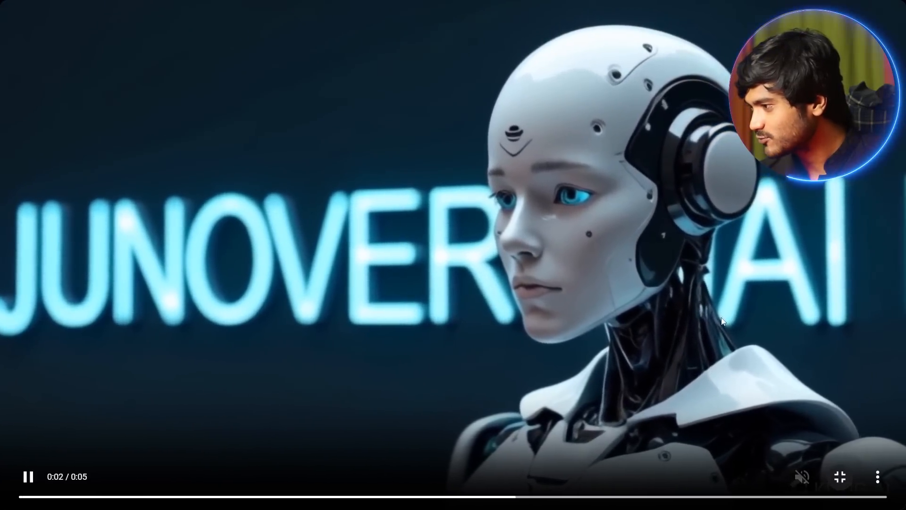
left_click(835, 473)
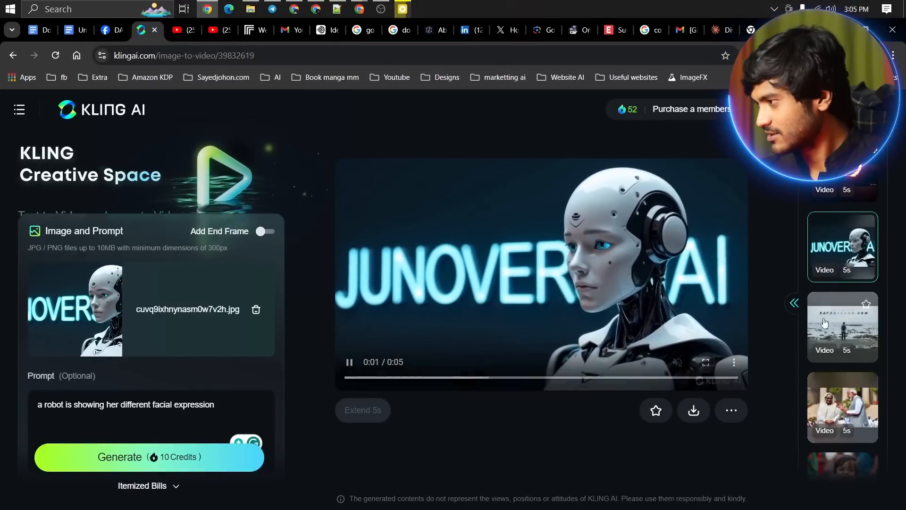
Open the text-to-video clip of the asteroid hitting the planet and review its prompt against the result
scroll(843, 306, "up", 2)
left_click(848, 309)
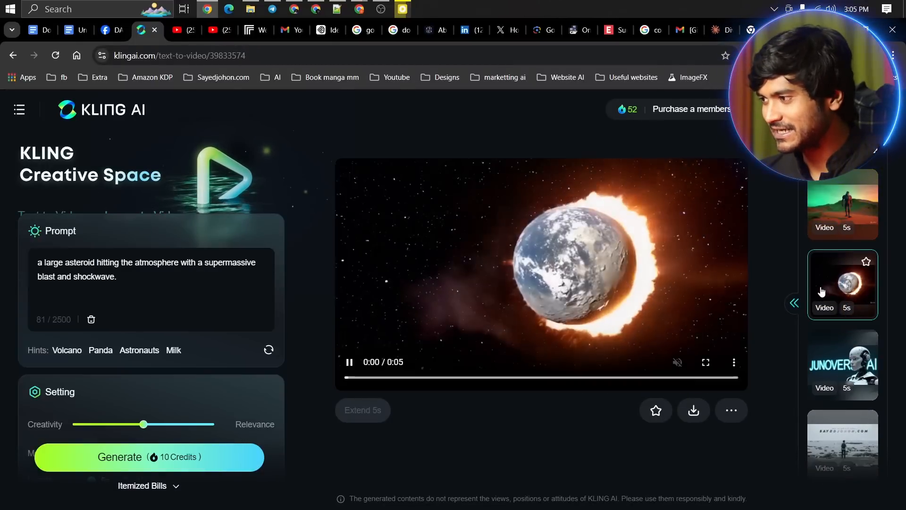
scroll(142, 283, "up", 1)
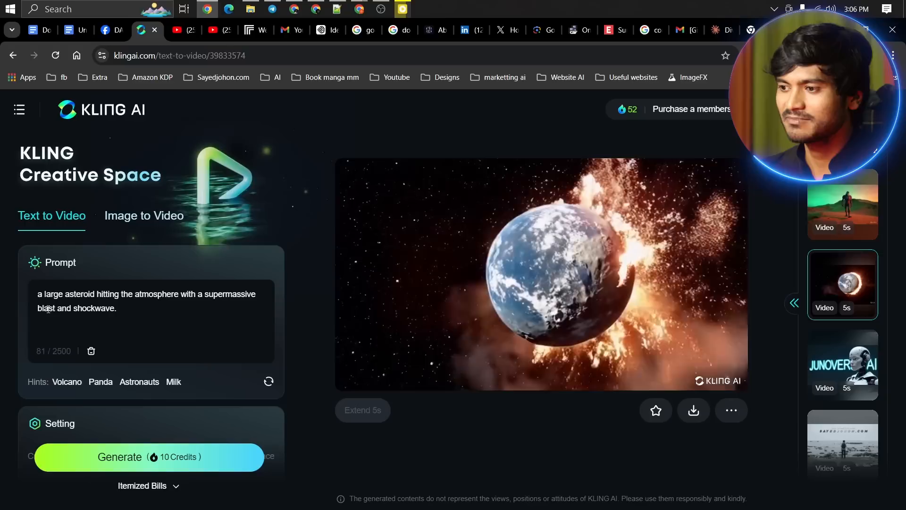
mouse_move(613, 258)
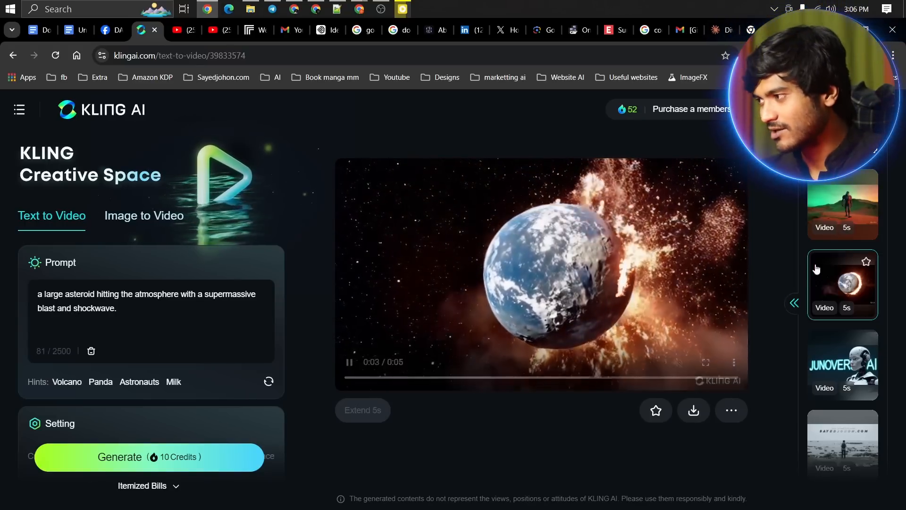
Open the clip of the half-octopus, half-human alien in the desert and review its teal and orange color grading prompt
scroll(817, 269, "up", 3)
left_click(818, 289)
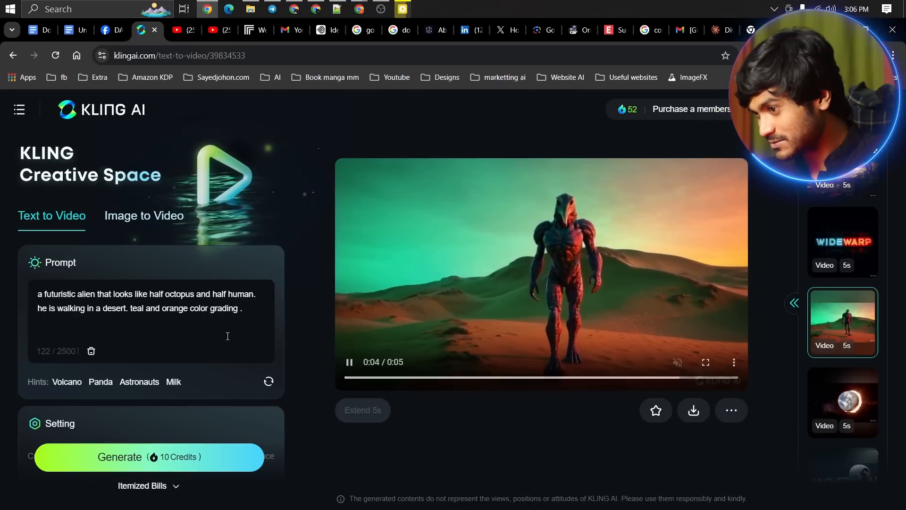
left_click_drag(232, 311, 127, 308)
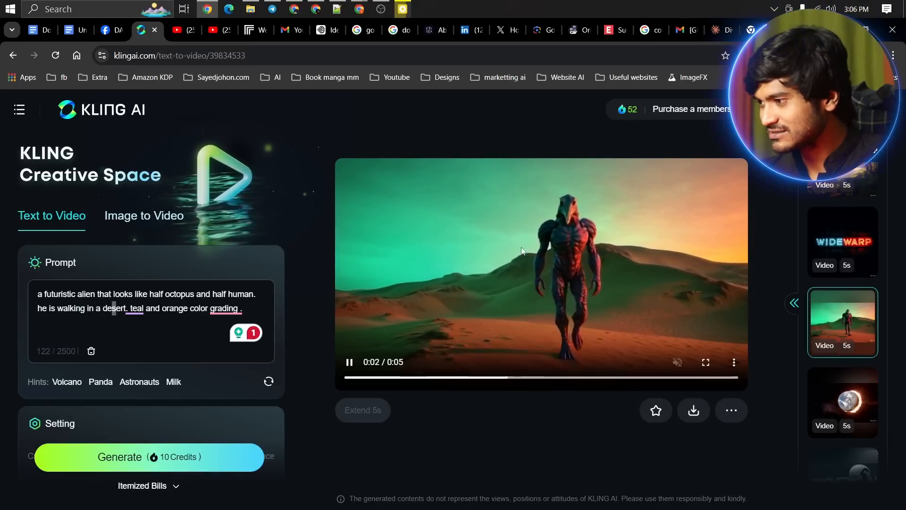
mouse_move(220, 306)
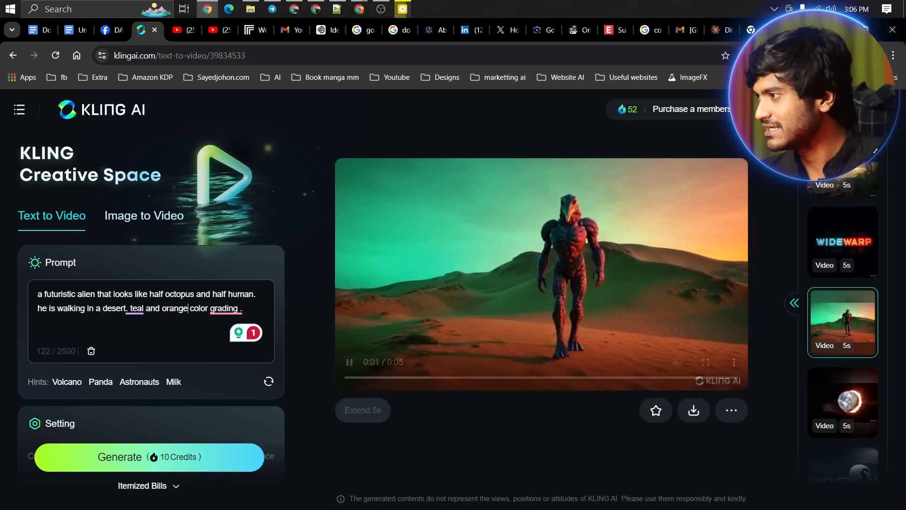
Search Google Images in a new browser tab for "teal and orange photography" and browse the example pictures
key("ctrl+t")
type("teal")
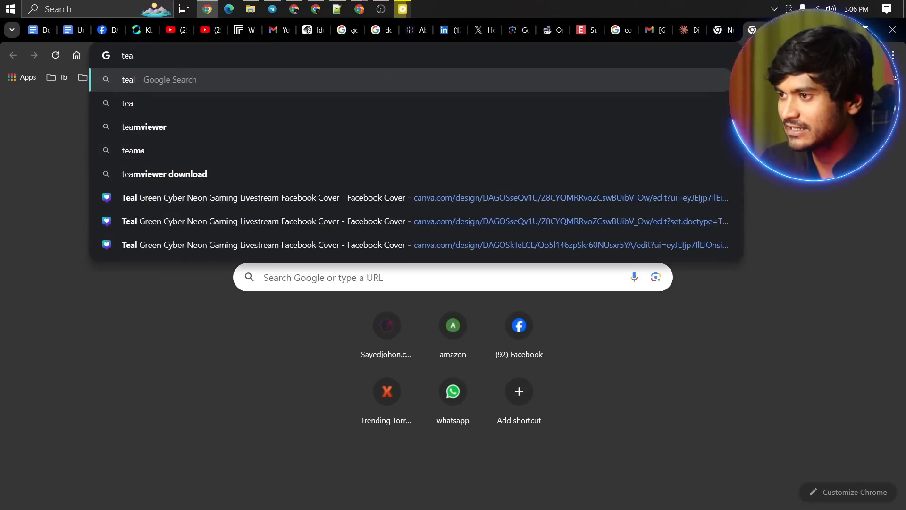
type(" and orange photography")
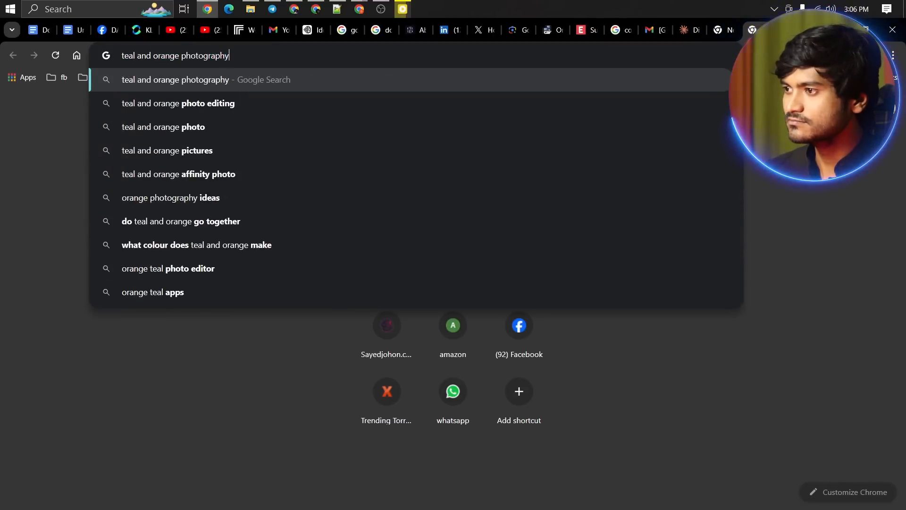
key("Return")
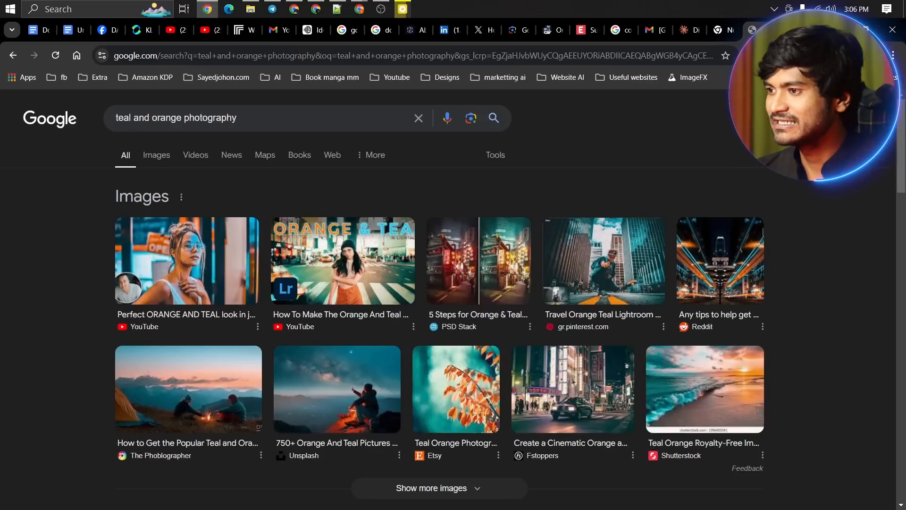
left_click(172, 160)
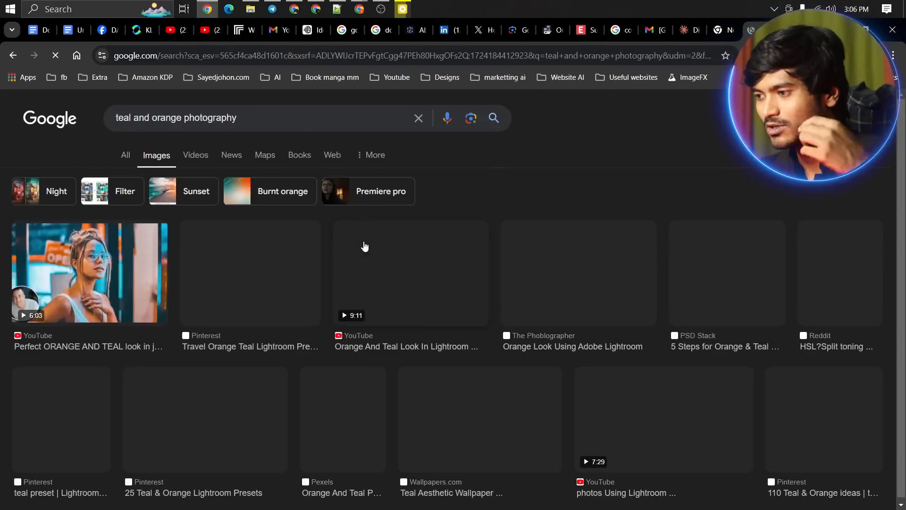
scroll(542, 312, "down", 2)
scroll(542, 312, "down", 4)
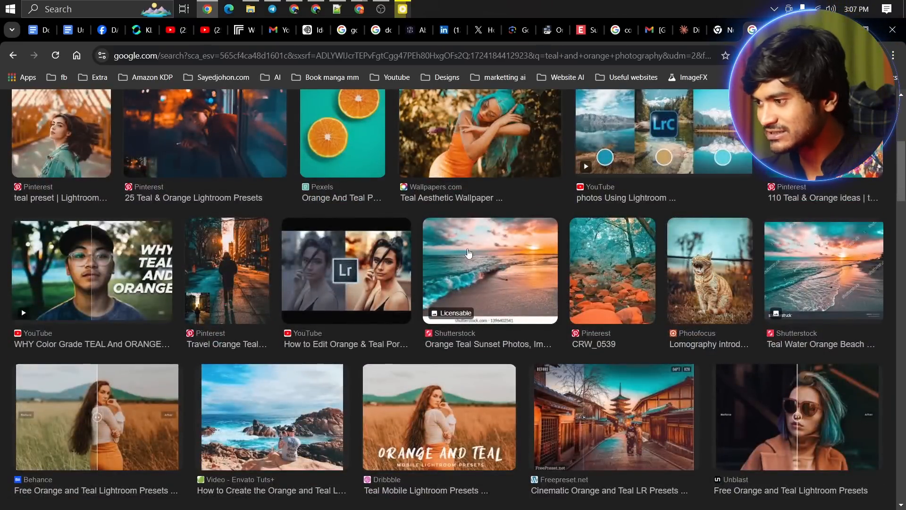
scroll(472, 257, "down", 7)
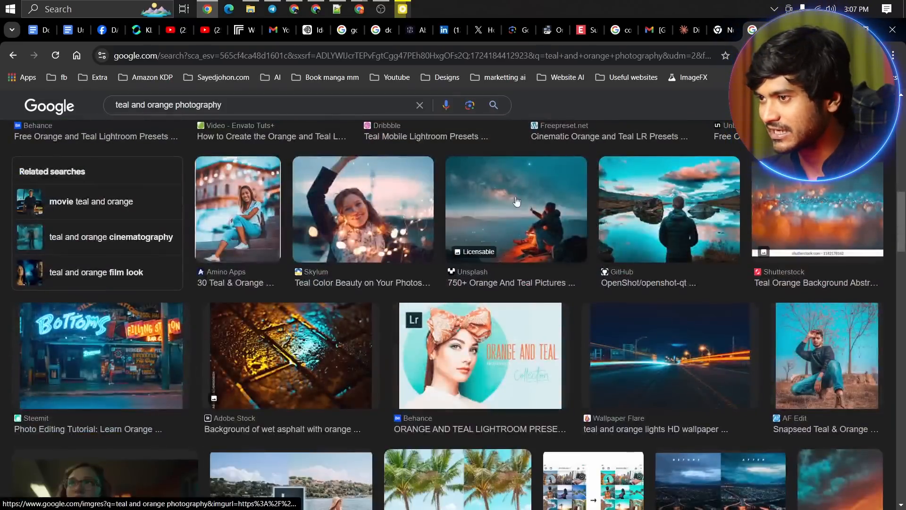
Return to KLING AI, open the WIDEWARP neon logo clip and review its source image and sparks-and-flickering prompt
left_click(138, 30)
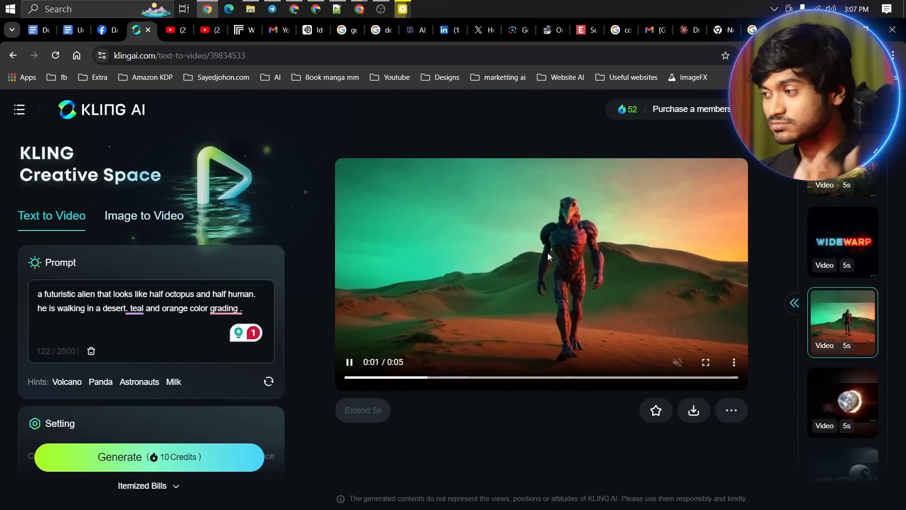
scroll(845, 311, "up", 1)
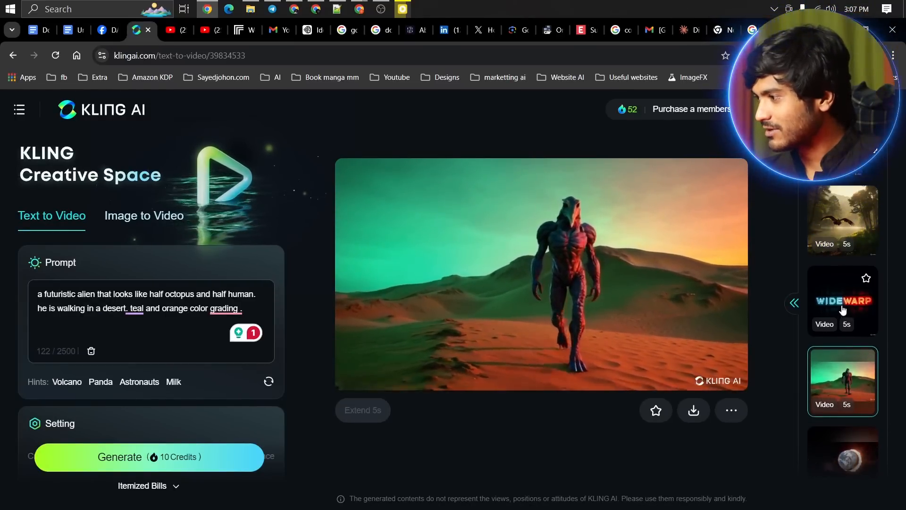
left_click(845, 317)
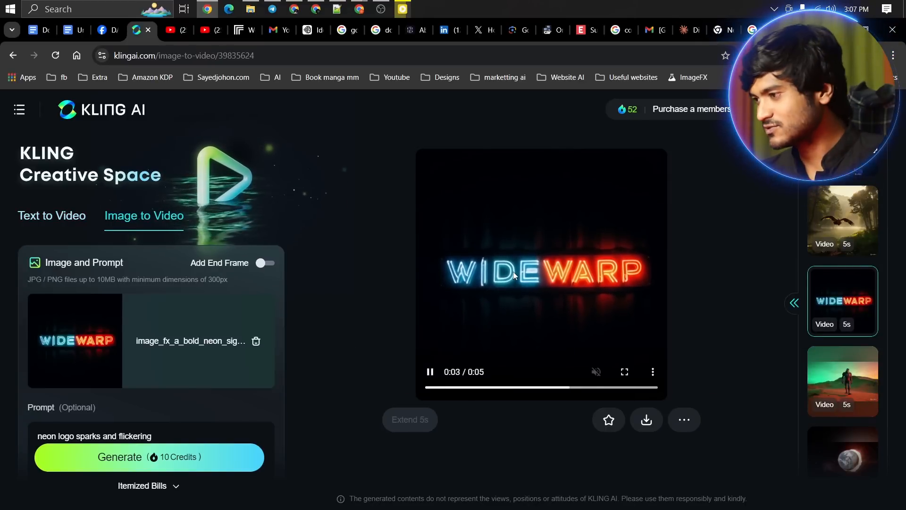
scroll(225, 336, "down", 2)
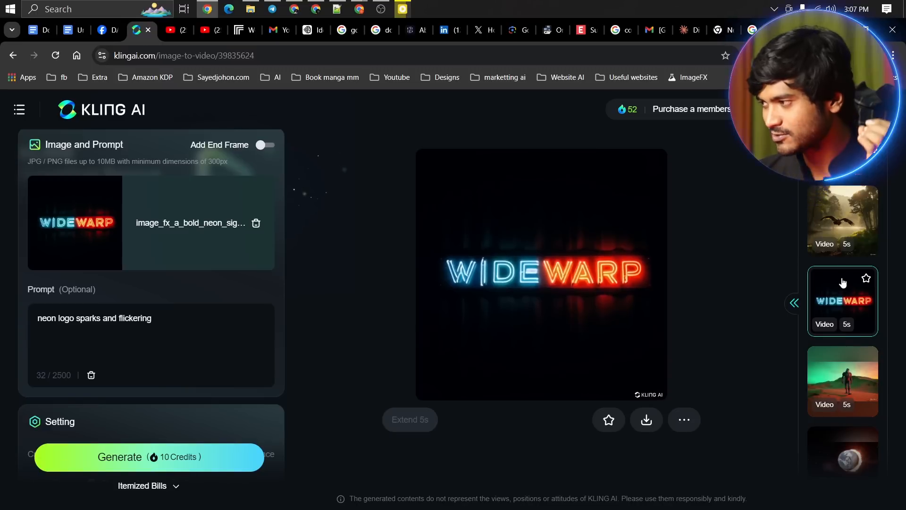
Open the forest lake clip of the mythical creature, review its cinematic prompt and watch it in full screen
scroll(843, 283, "up", 1)
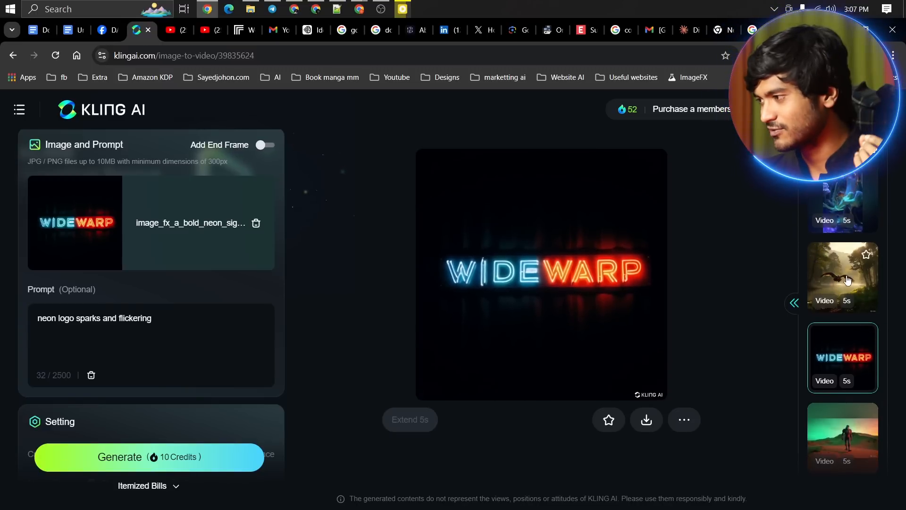
left_click(845, 281)
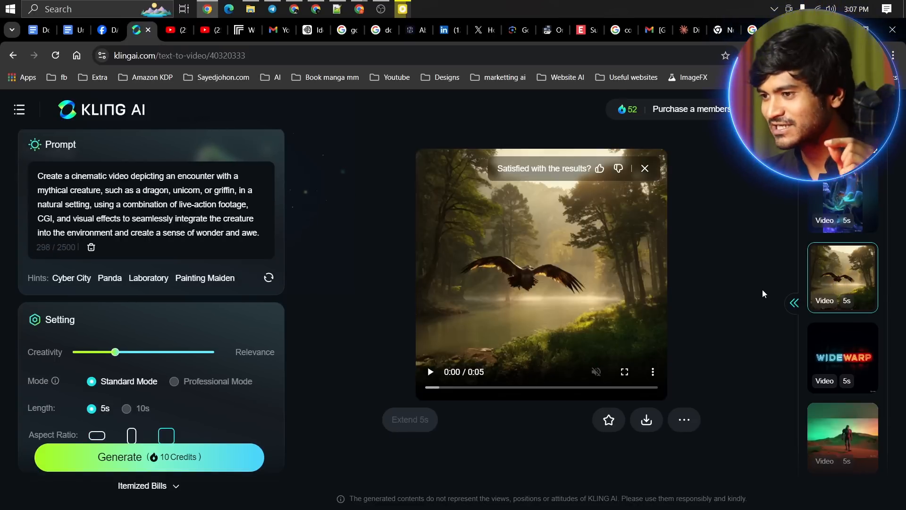
scroll(106, 229, "up", 1)
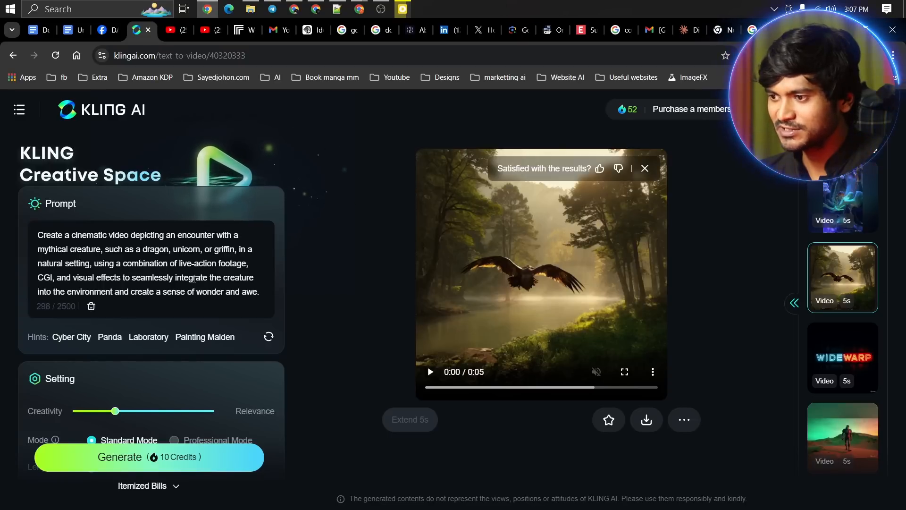
scroll(194, 278, "down", 1)
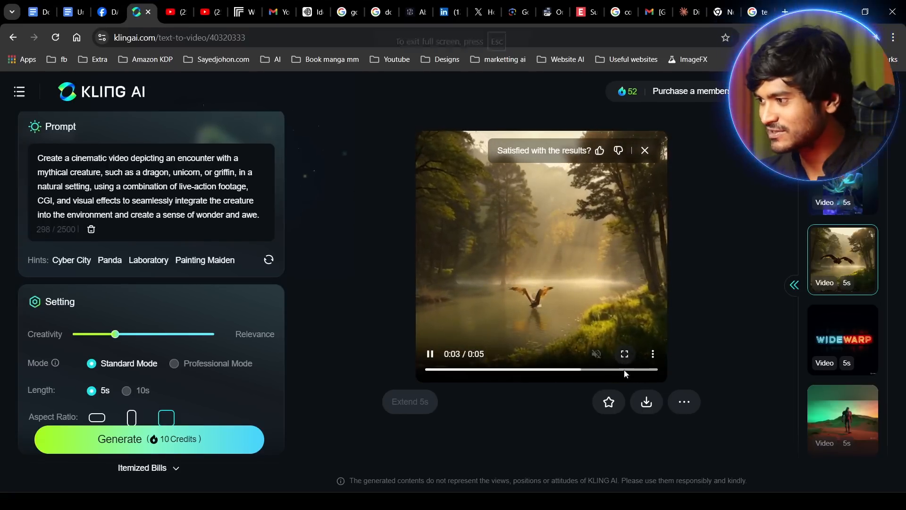
left_click(624, 373)
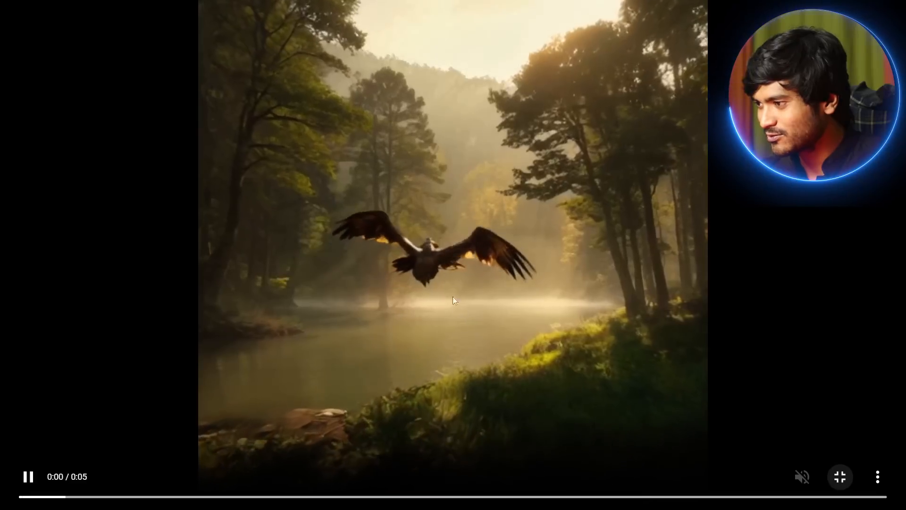
left_click(840, 477)
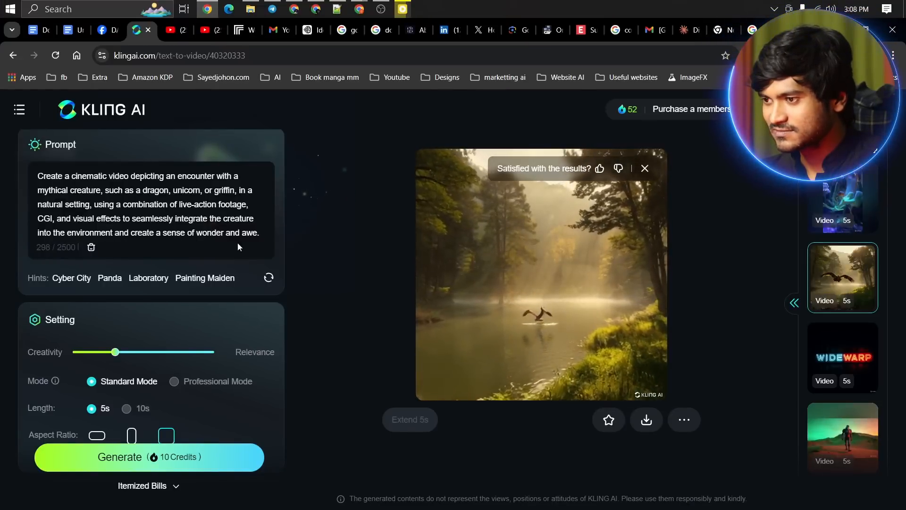
Check the mythical creature clip's prompt, aspect ratio and camera zoom settings, and replay it in full screen
left_click_drag(177, 223, 184, 220)
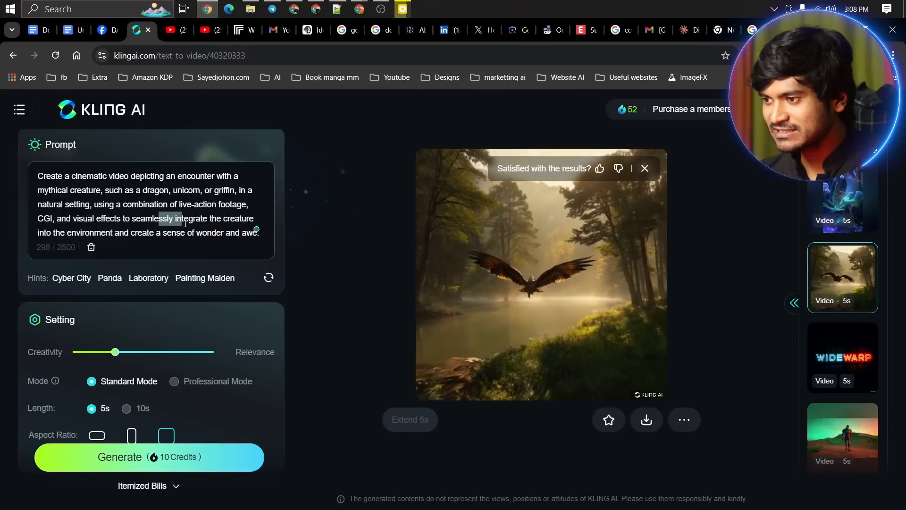
left_click(183, 219)
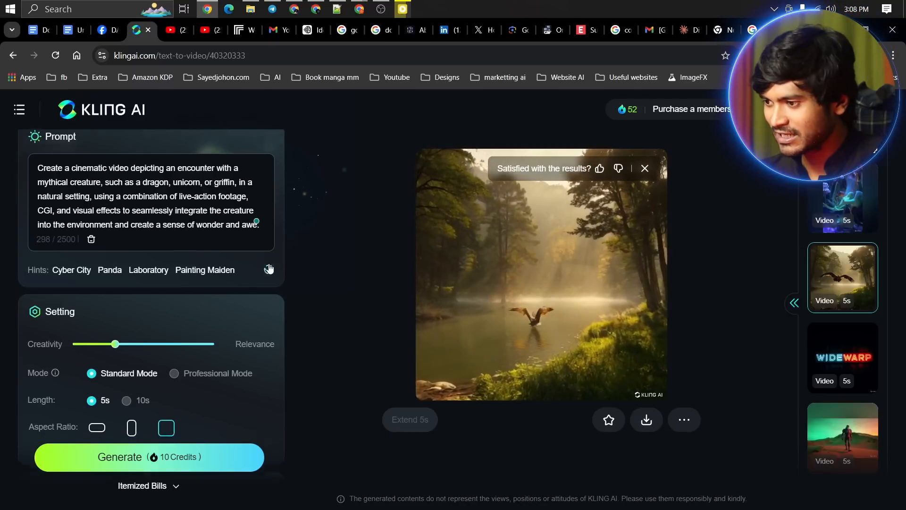
scroll(259, 272, "down", 6)
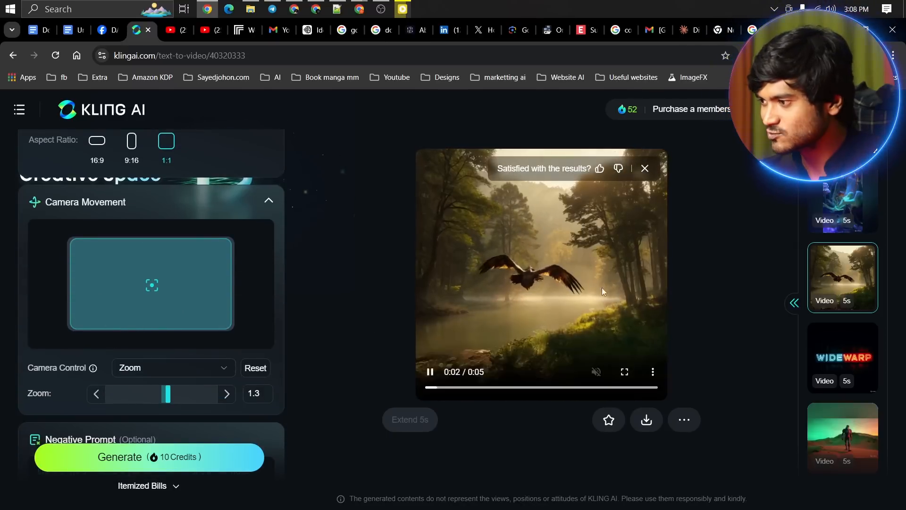
left_click(622, 370)
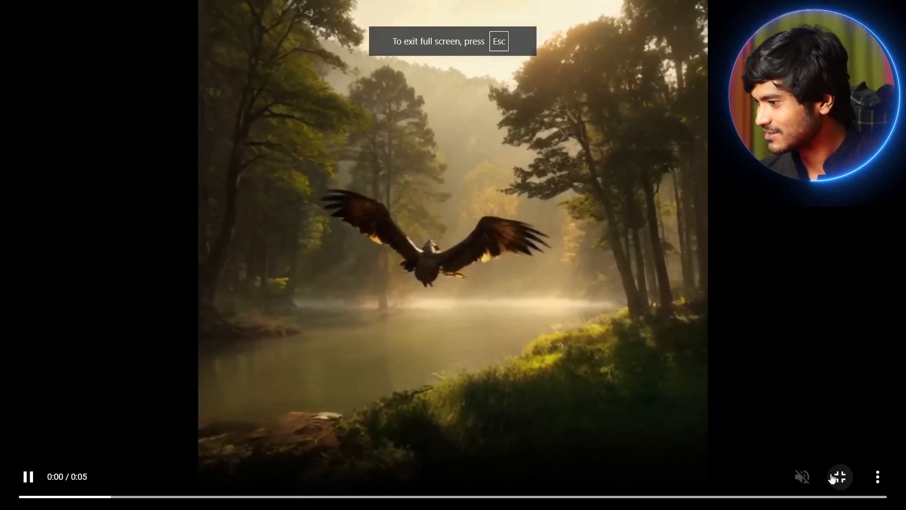
left_click(833, 478)
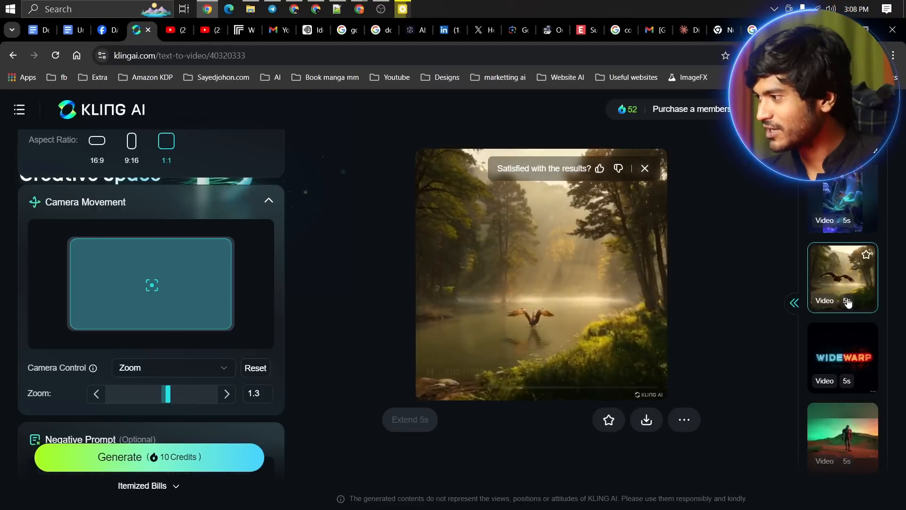
Open the vertical clip of insects in a dreamlike environment and review its camera settings and prompt
left_click(843, 219)
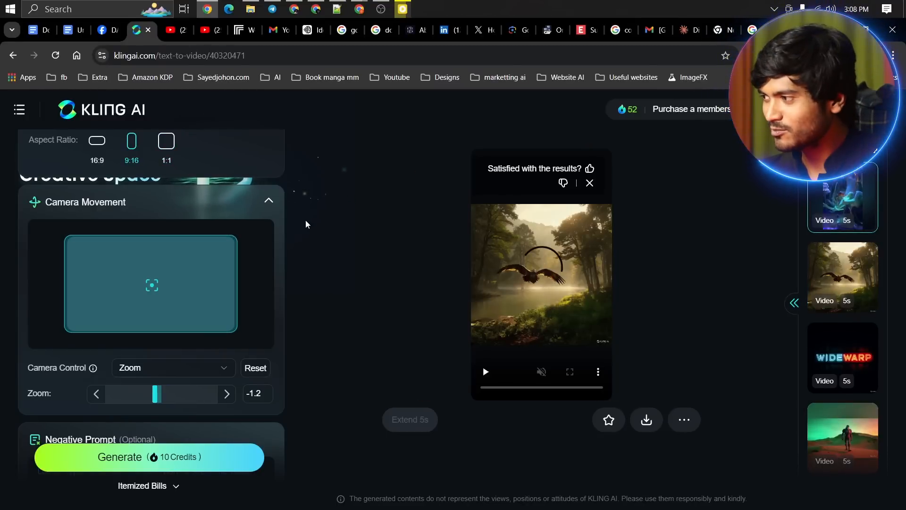
scroll(174, 313, "up", 1)
scroll(173, 309, "up", 3)
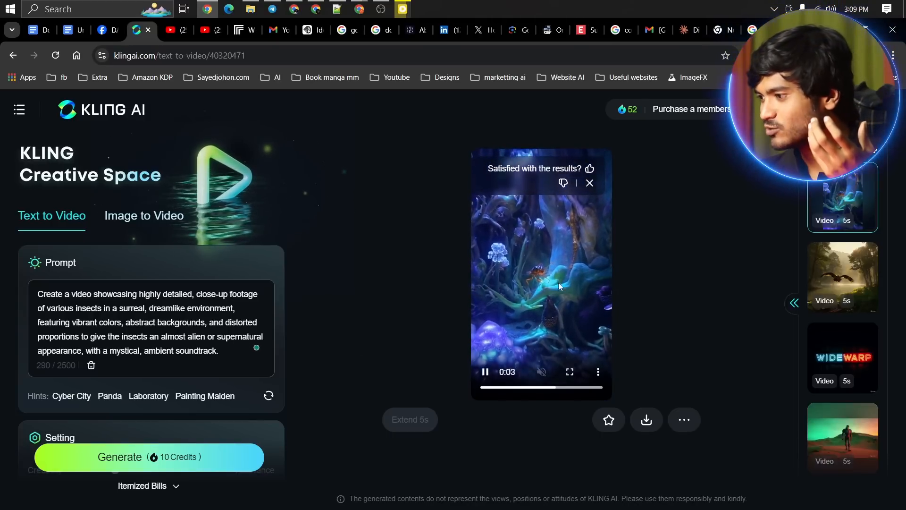
Watch the dreamlike insects clip in full screen and return to its result page
left_click(568, 371)
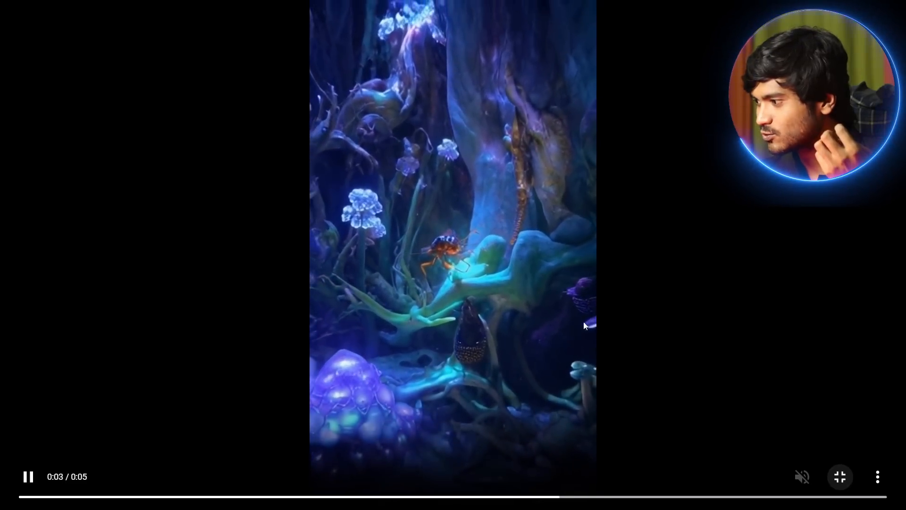
left_click(838, 482)
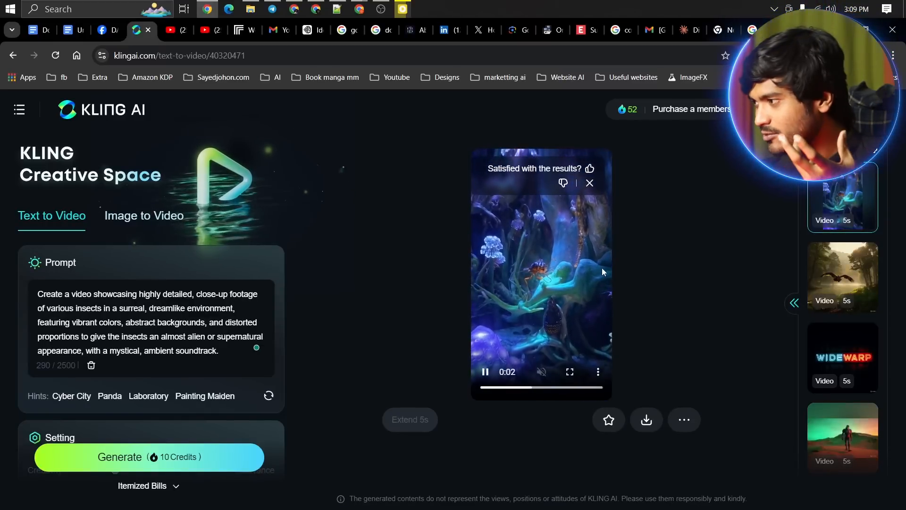
mouse_move(536, 287)
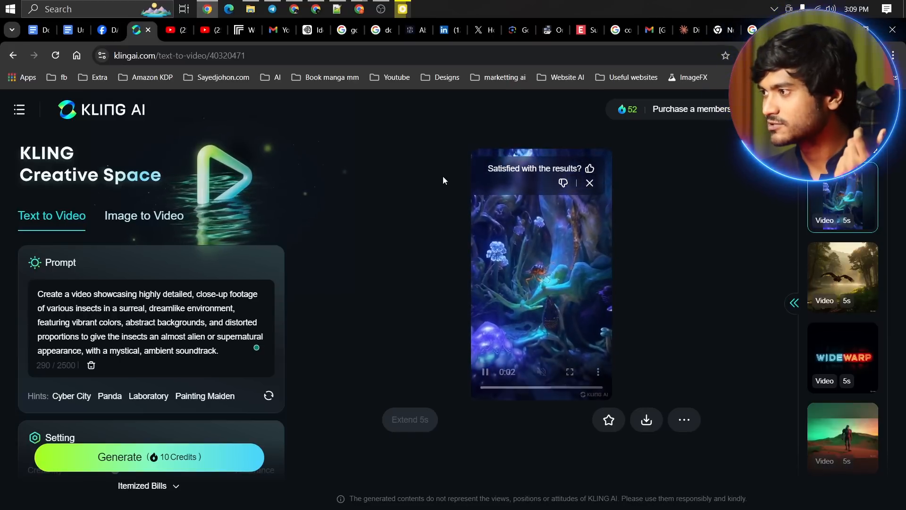
Switch to the other KLING AI browser window, review the underwater dancer clip's prompt and watch the clip in full screen
left_click(359, 9)
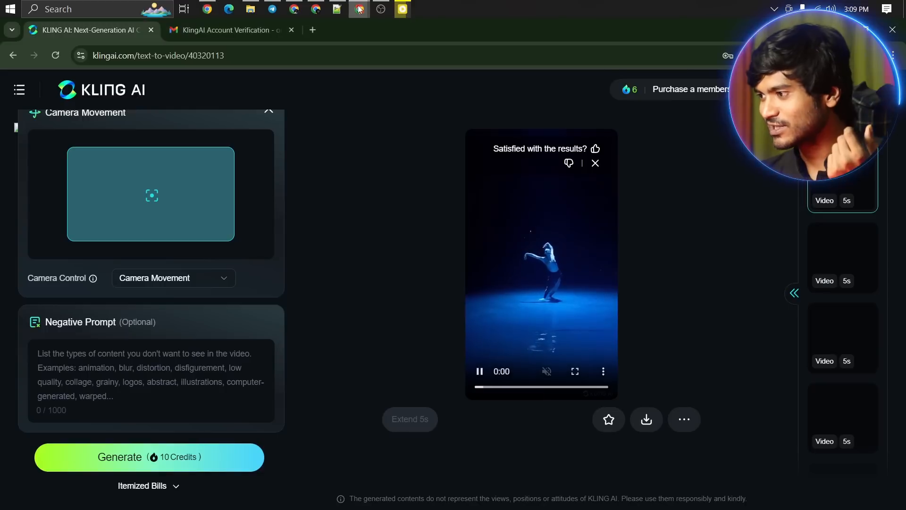
scroll(190, 298, "up", 10)
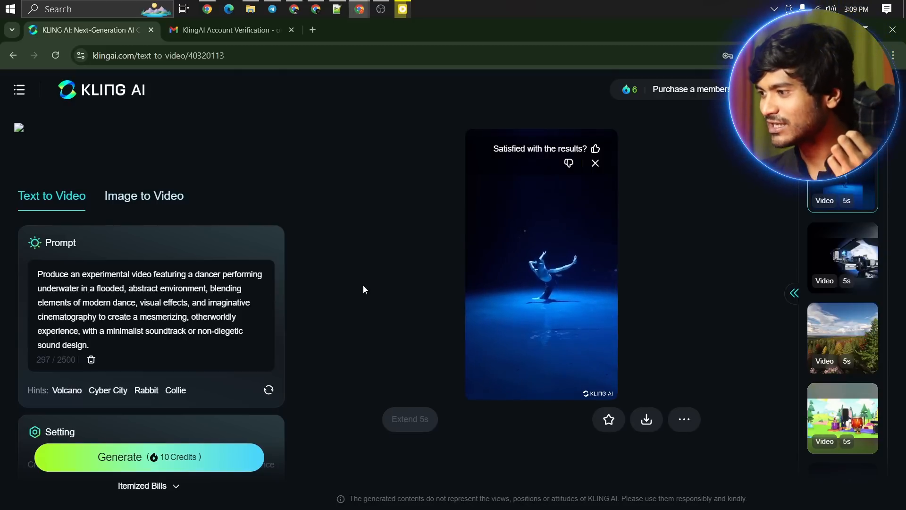
mouse_move(559, 277)
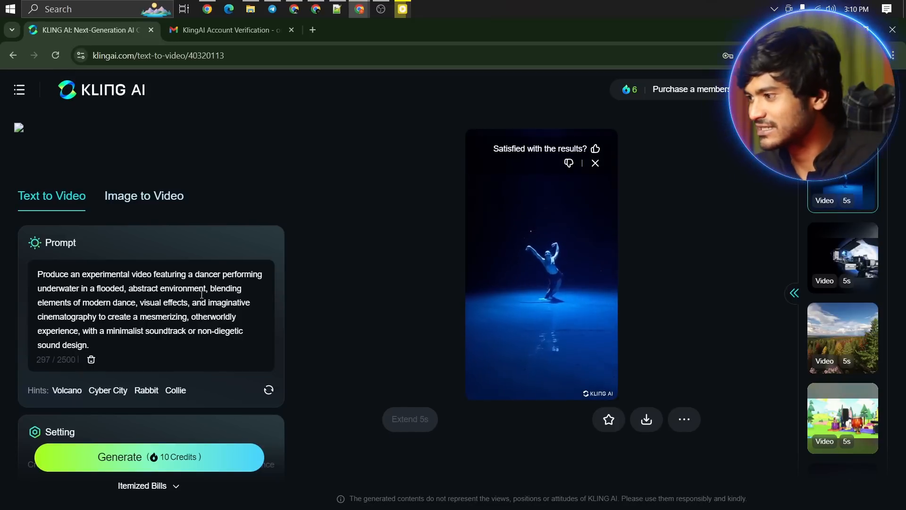
mouse_move(500, 298)
left_click(573, 370)
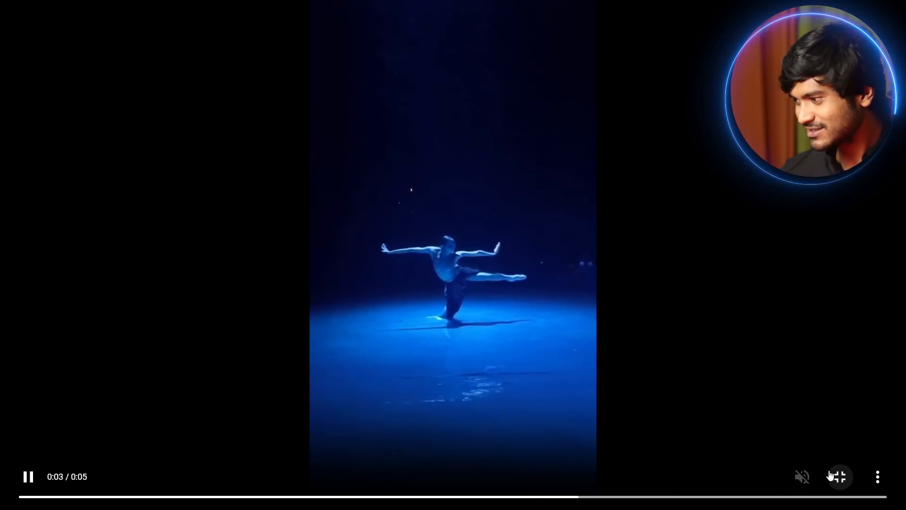
left_click(840, 476)
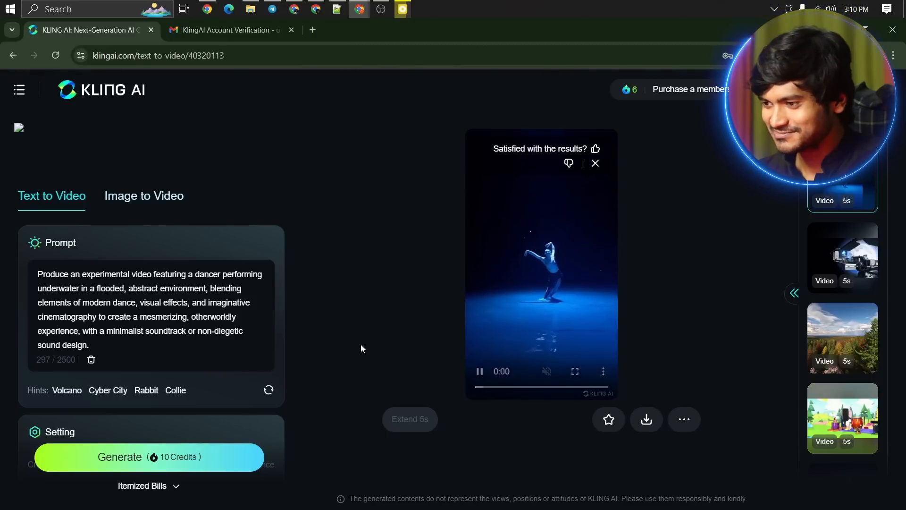
Check the mode, camera movement and negative prompt settings of the underwater dancer clip
scroll(247, 339, "down", 5)
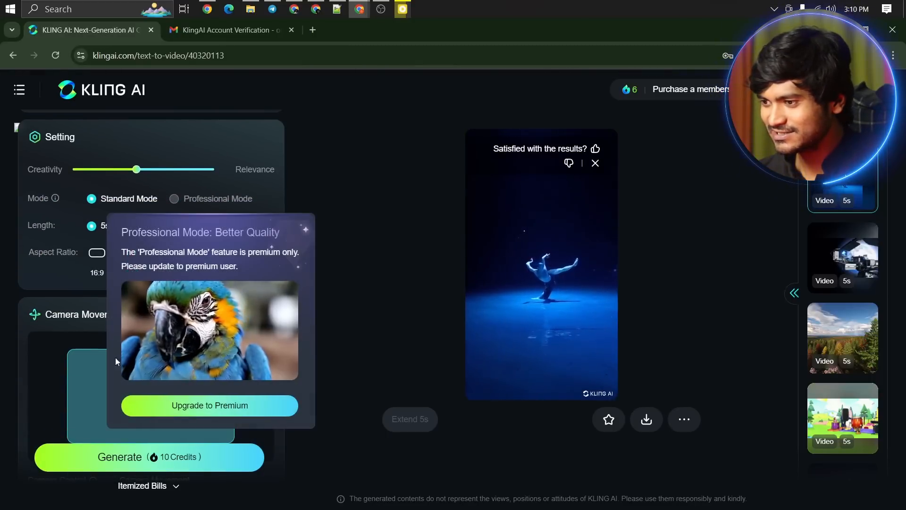
scroll(114, 328, "down", 2)
scroll(117, 333, "down", 2)
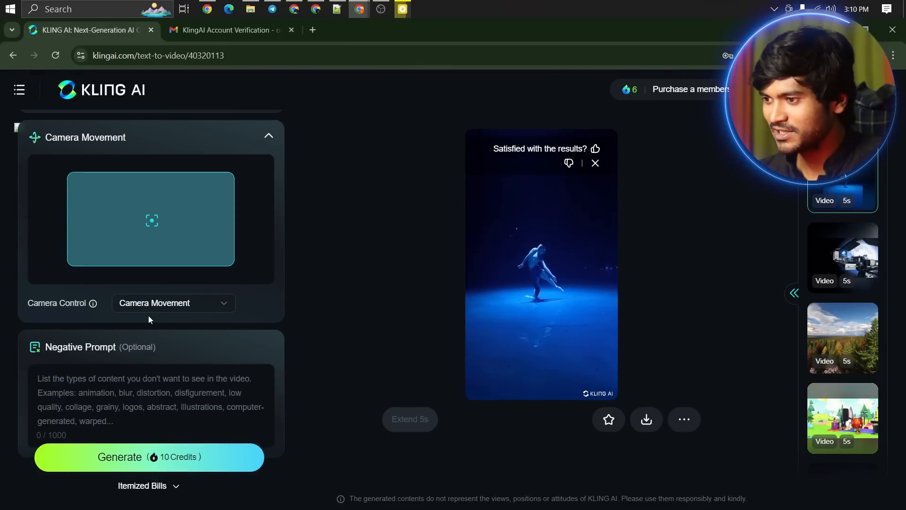
Open the futuristic space station clip, review its prompt, aspect ratio and camera tilt settings, and watch it in full screen
left_click(826, 252)
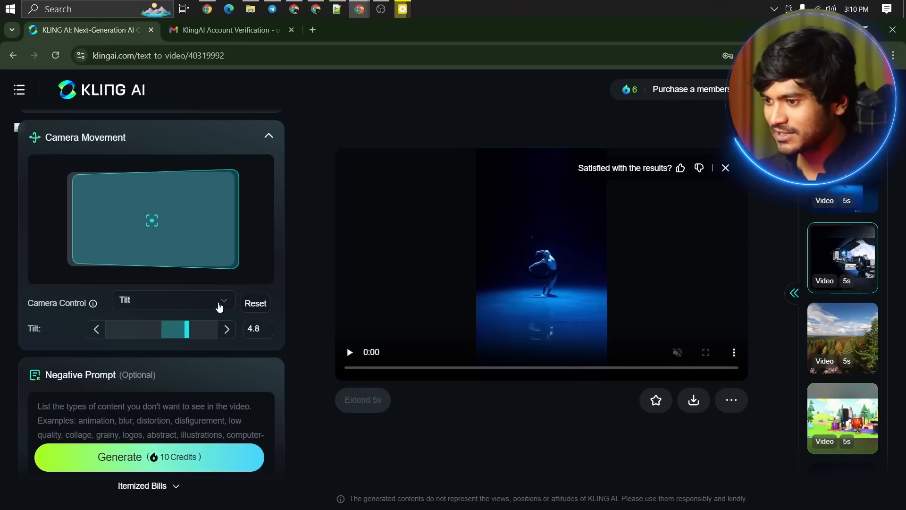
scroll(178, 308, "up", 10)
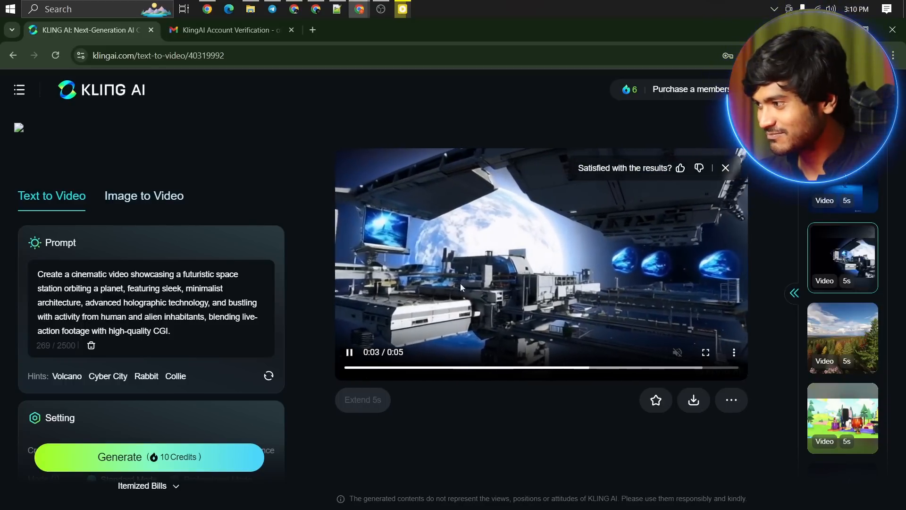
scroll(172, 342, "down", 5)
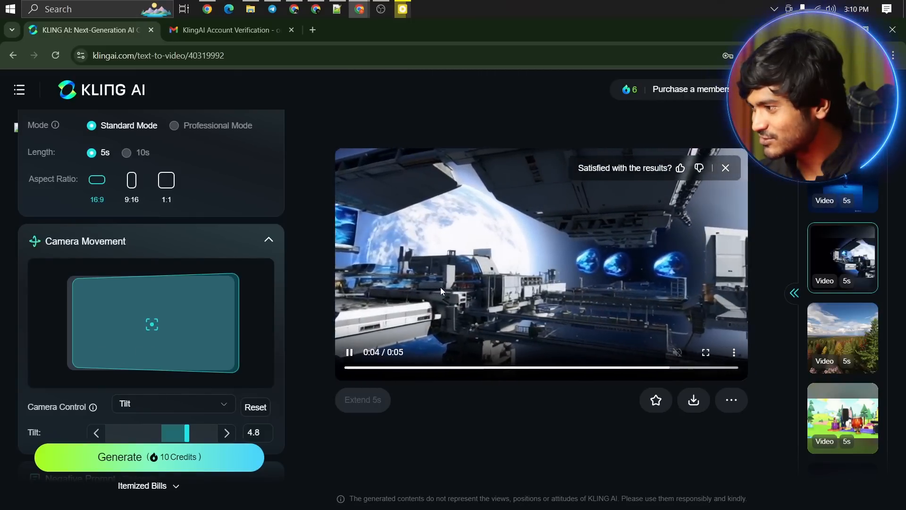
left_click(707, 352)
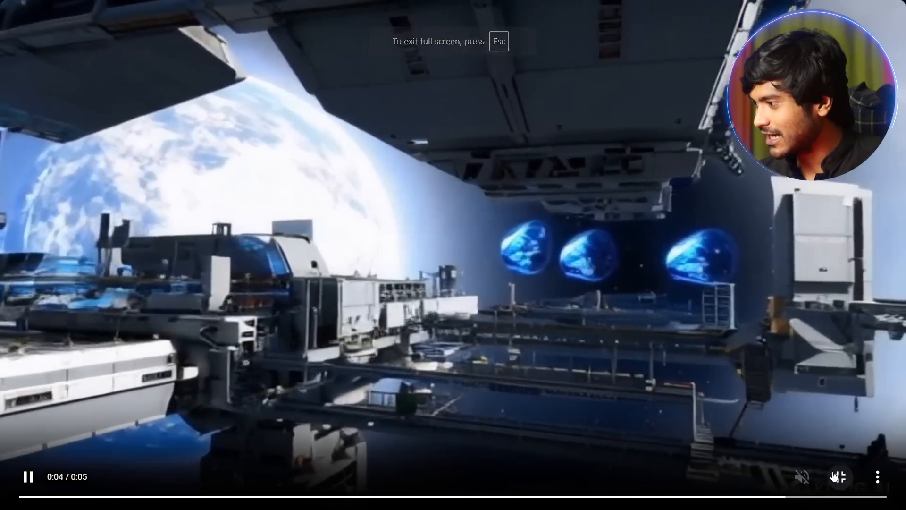
left_click(840, 477)
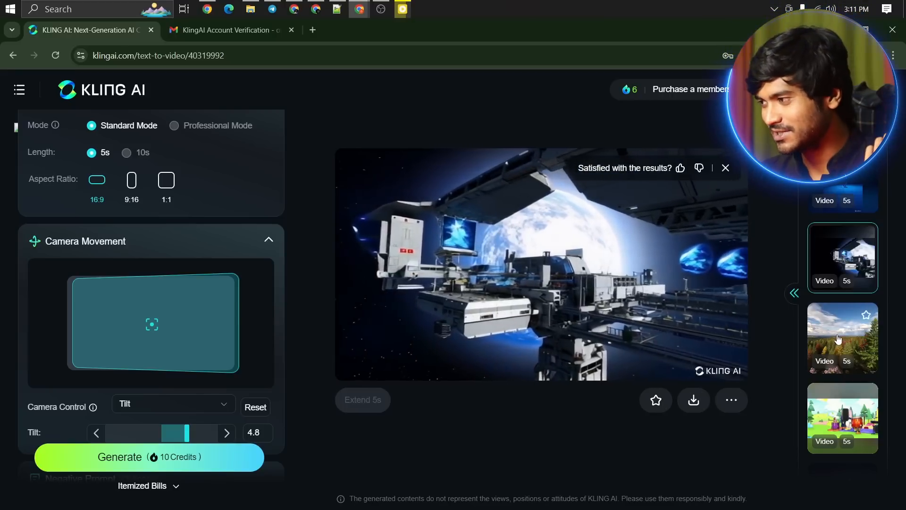
Open the forest landscape timelapse clip and review its prompt, aspect ratio and camera movement settings
left_click(837, 339)
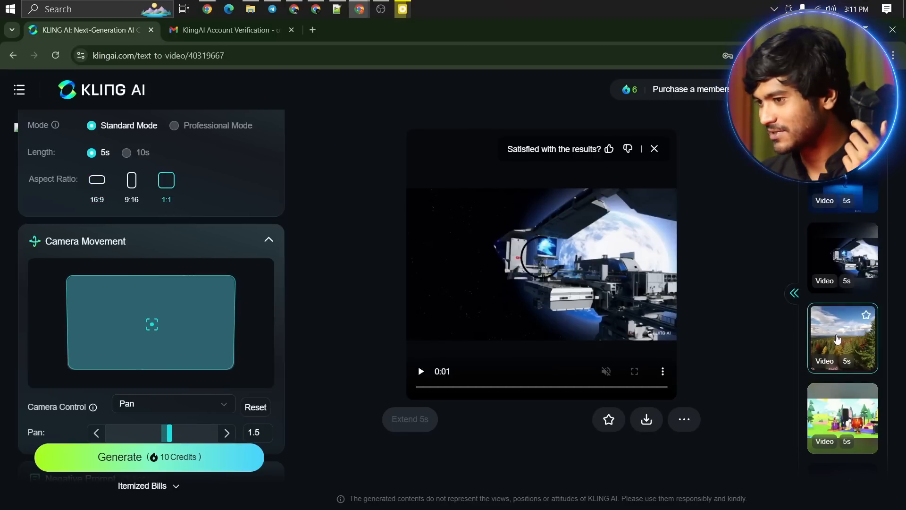
scroll(227, 303, "up", 5)
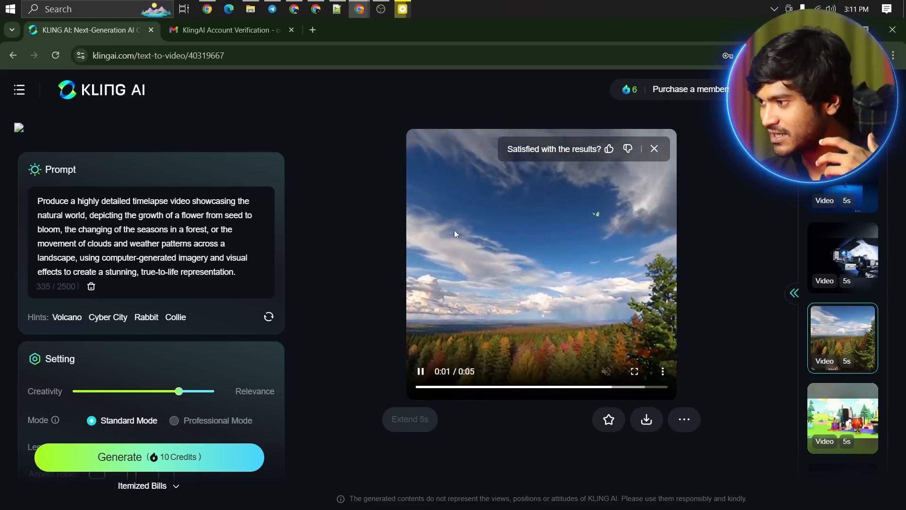
scroll(137, 358, "down", 5)
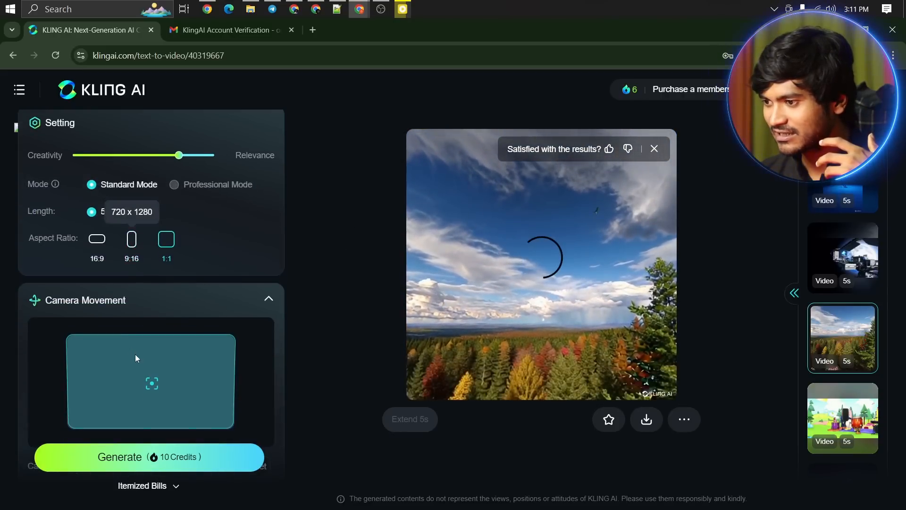
scroll(137, 353, "down", 8)
scroll(138, 343, "up", 8)
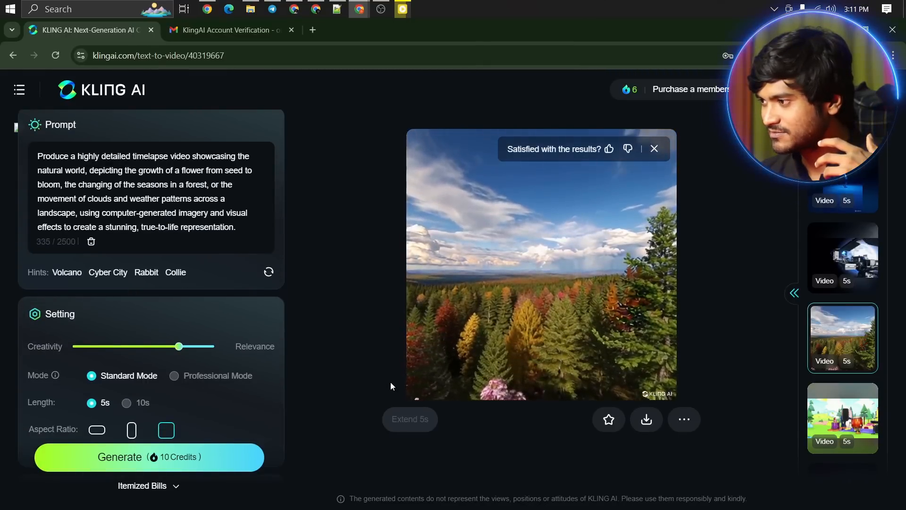
Watch the forest timelapse clip in full screen, pausing and resuming it before returning to the result page
left_click(634, 371)
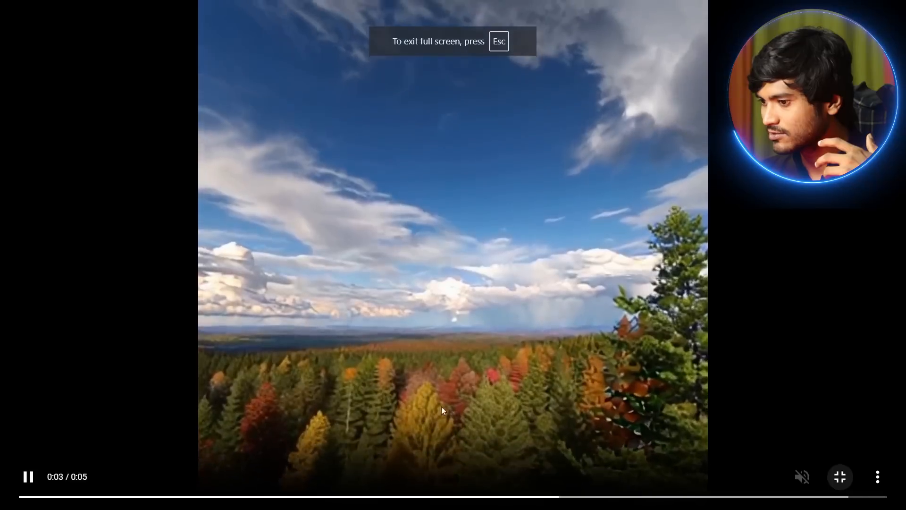
left_click(28, 477)
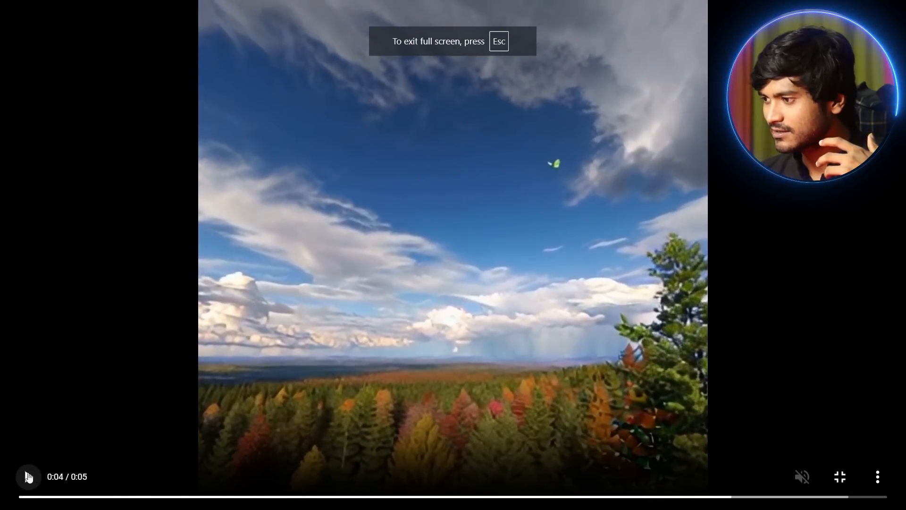
left_click(29, 477)
left_click(840, 477)
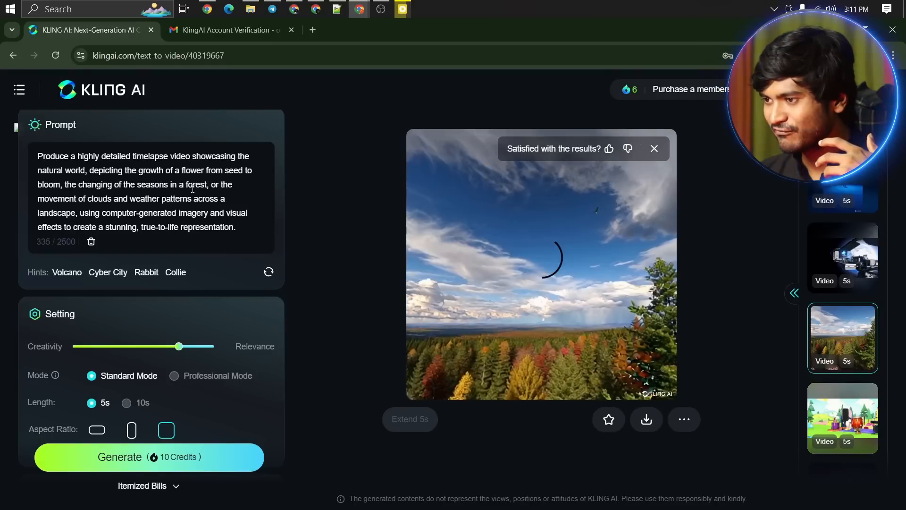
Compare the timelapse clip with its prompt's wording on forest seasons and computer-generated imagery, and recheck its settings
left_click_drag(211, 185, 155, 191)
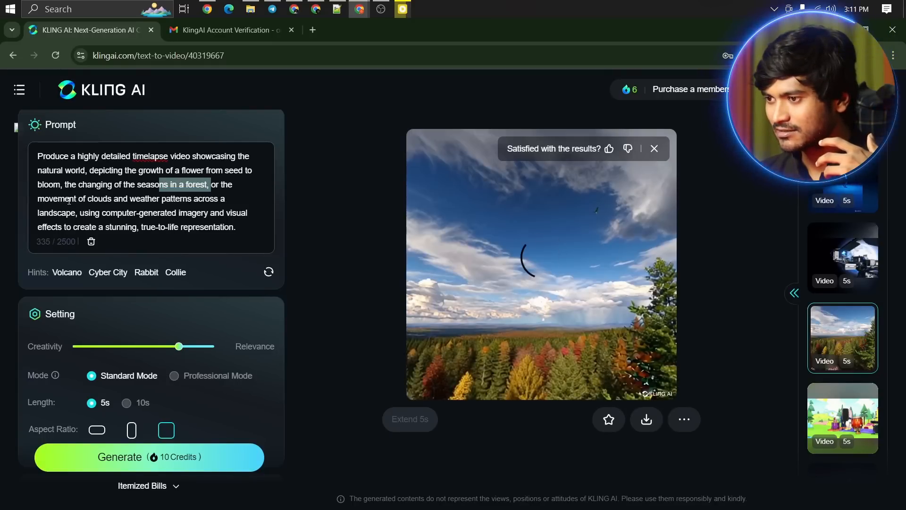
left_click_drag(58, 212, 176, 212)
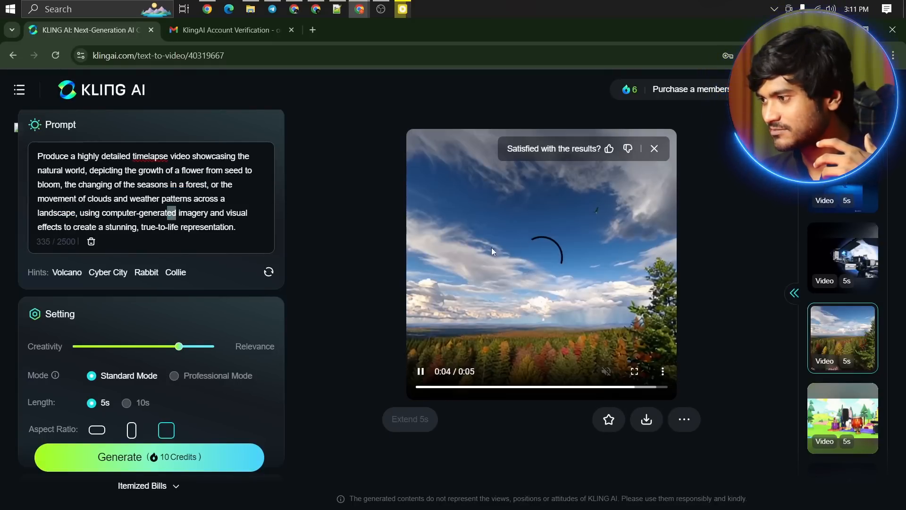
scroll(170, 325, "down", 3)
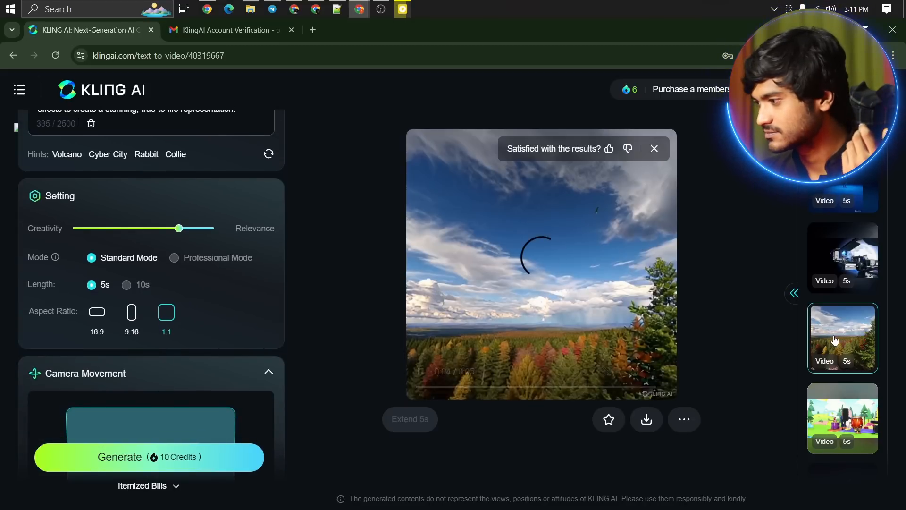
Open the colorful cartoon-style clip from the generated results
scroll(834, 339, "down", 1)
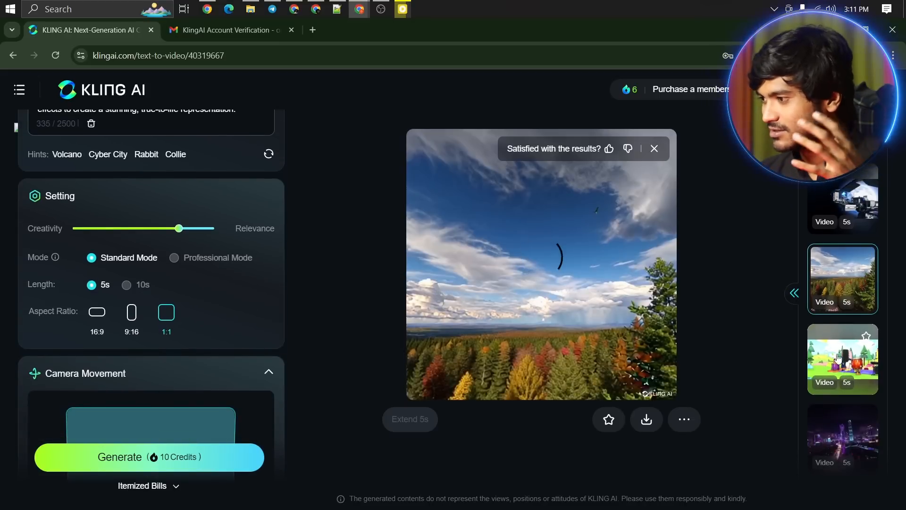
left_click(877, 371)
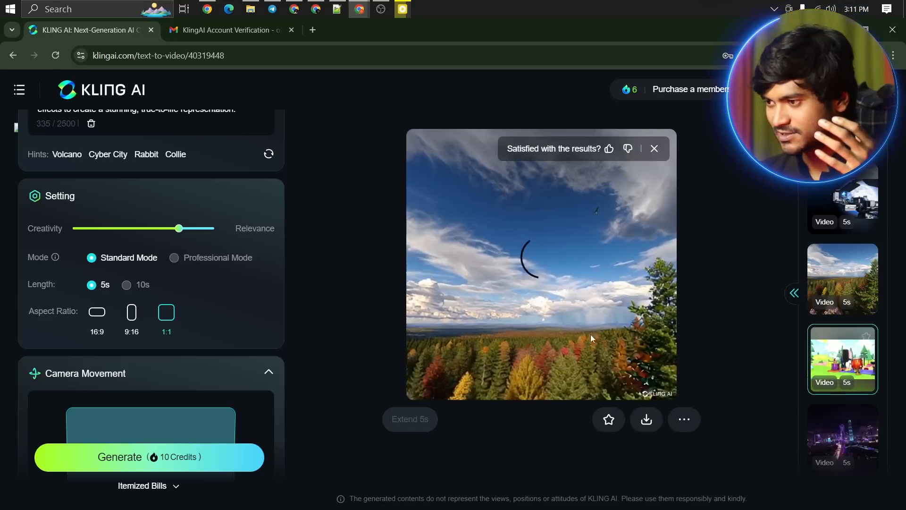